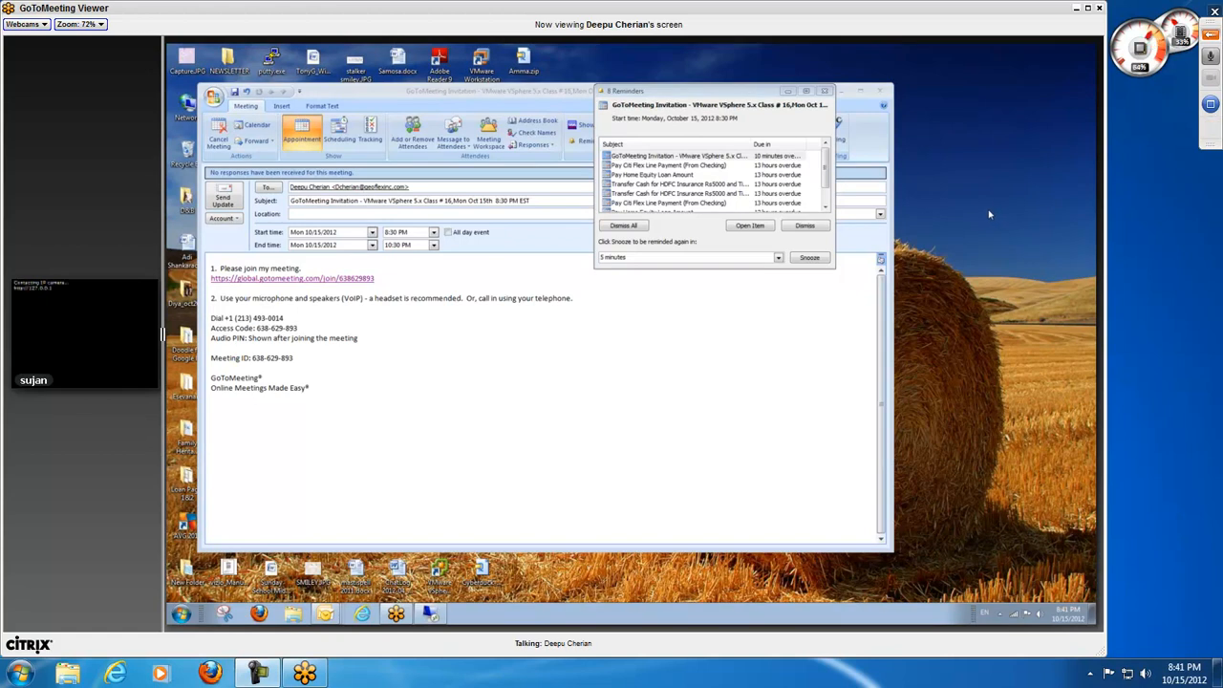
Step: Expand the meeting control panel and send the chat messages "Yeah" and "Getting my mic, one second." to the entire audience
left_click(1211, 129)
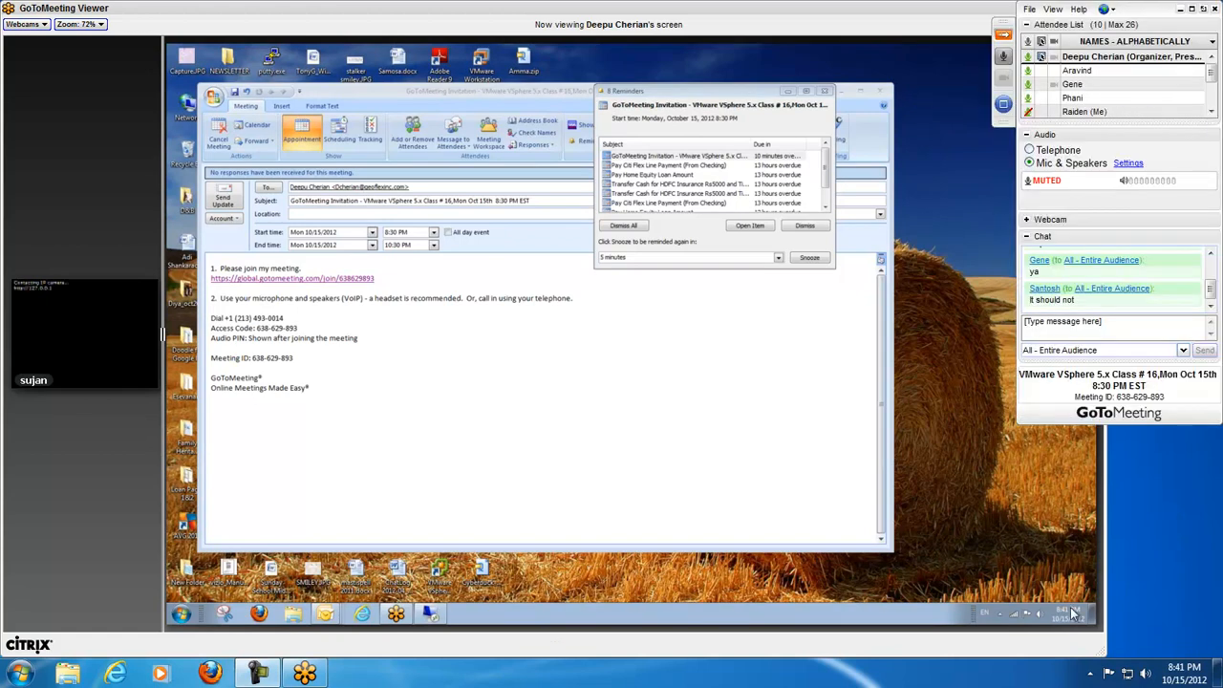
left_click(1146, 328)
type("Yeah")
key("Return")
type("Getting my mic, one second.")
key("Return")
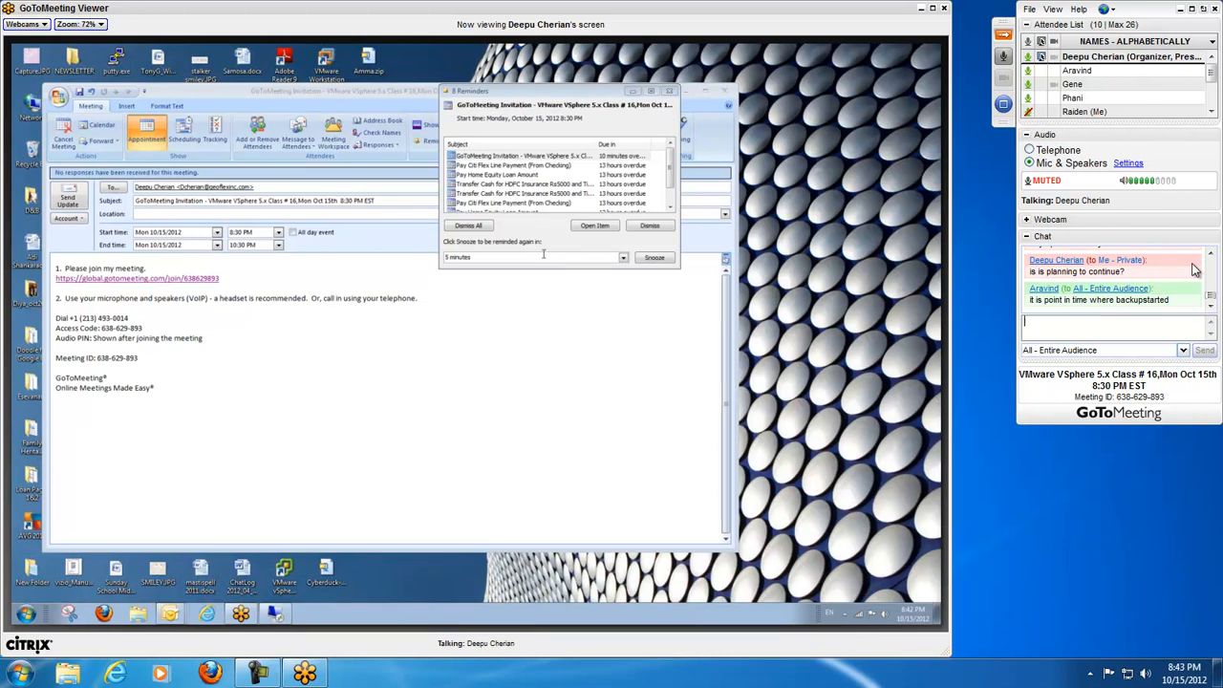
Step: Read back through the recent messages in the meeting chat log
left_click(1210, 254)
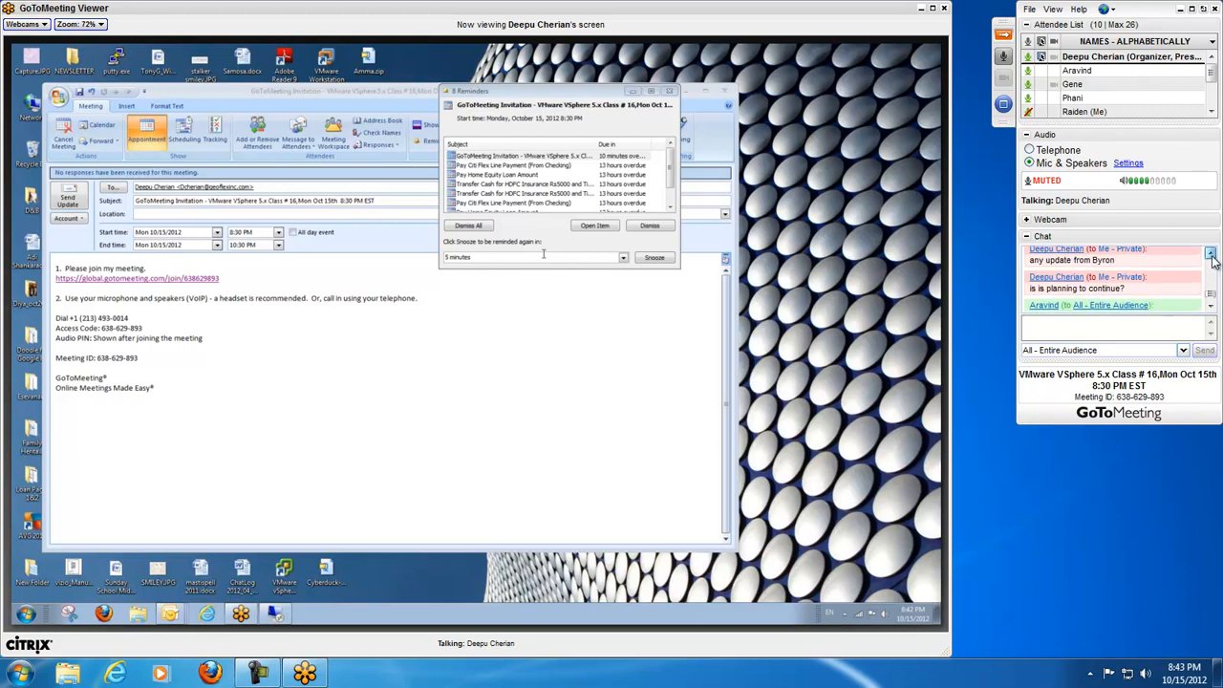
left_click(1212, 255)
left_click(1212, 255)
left_click(1213, 306)
left_click(1214, 305)
left_click(1215, 306)
left_click(1215, 305)
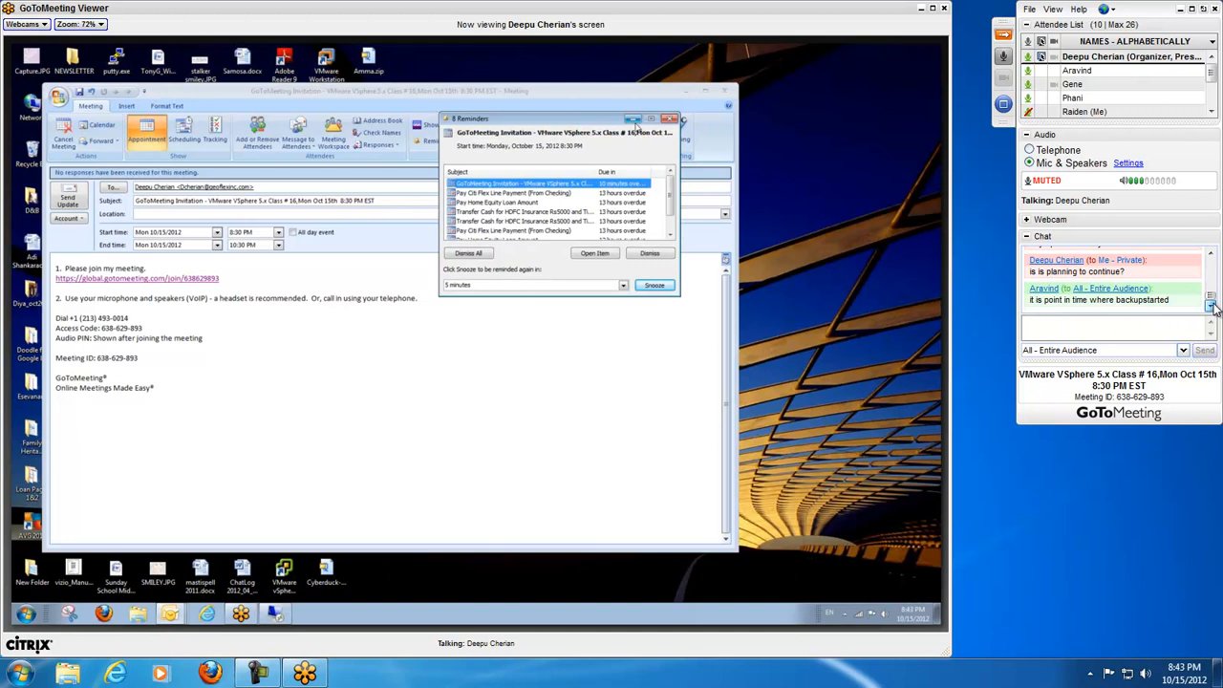
Step: Send the organizer a private chat message: "I will call him right now, his internet was still out till yesterday."
left_click(1138, 350)
left_click(1119, 425)
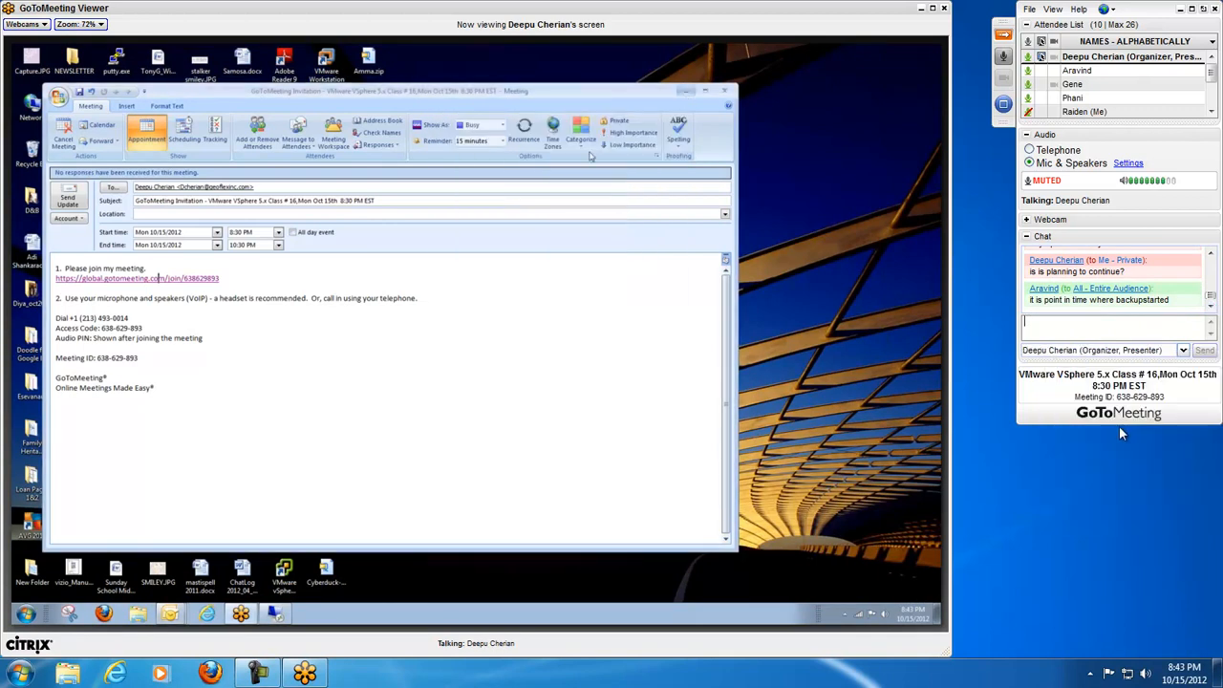
type("I will call him rih")
key("BackSpace")
type("ght now, His")
key("BackSpace")
key("BackSpace")
key("BackSpace")
type("his internet was still out till yesterday.")
key("Return")
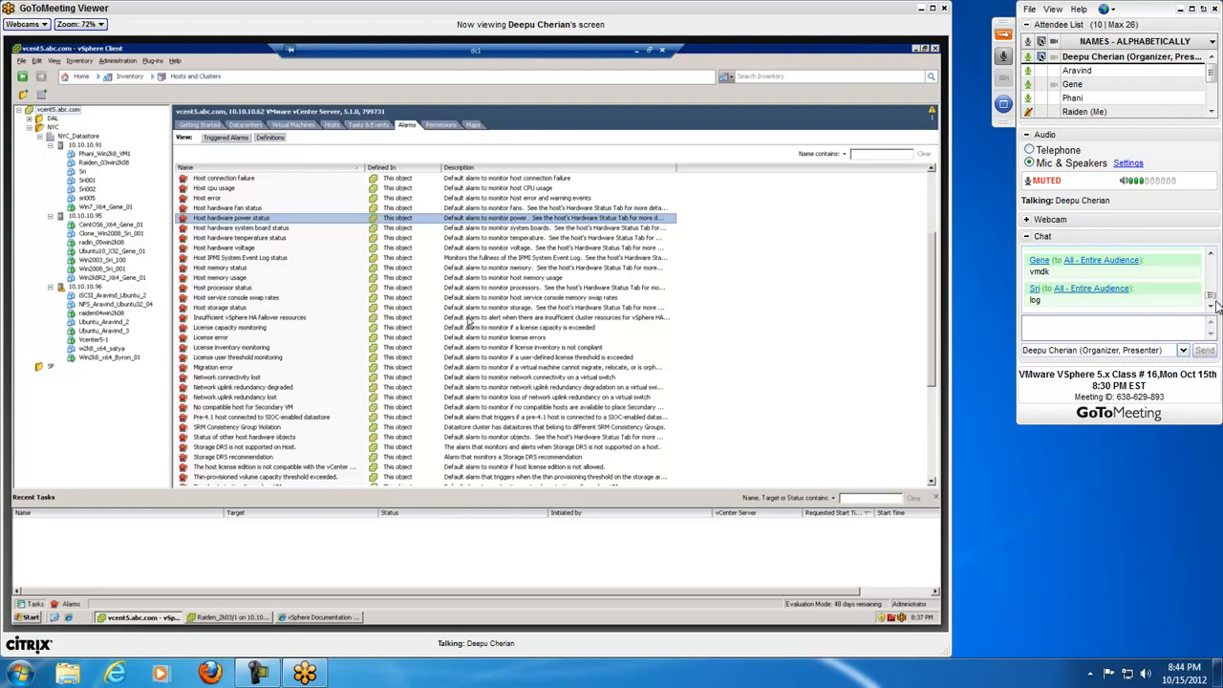
Step: Answer the snapshot question privately to the organizer with "It stores all the changes that you make."
left_click(1211, 254)
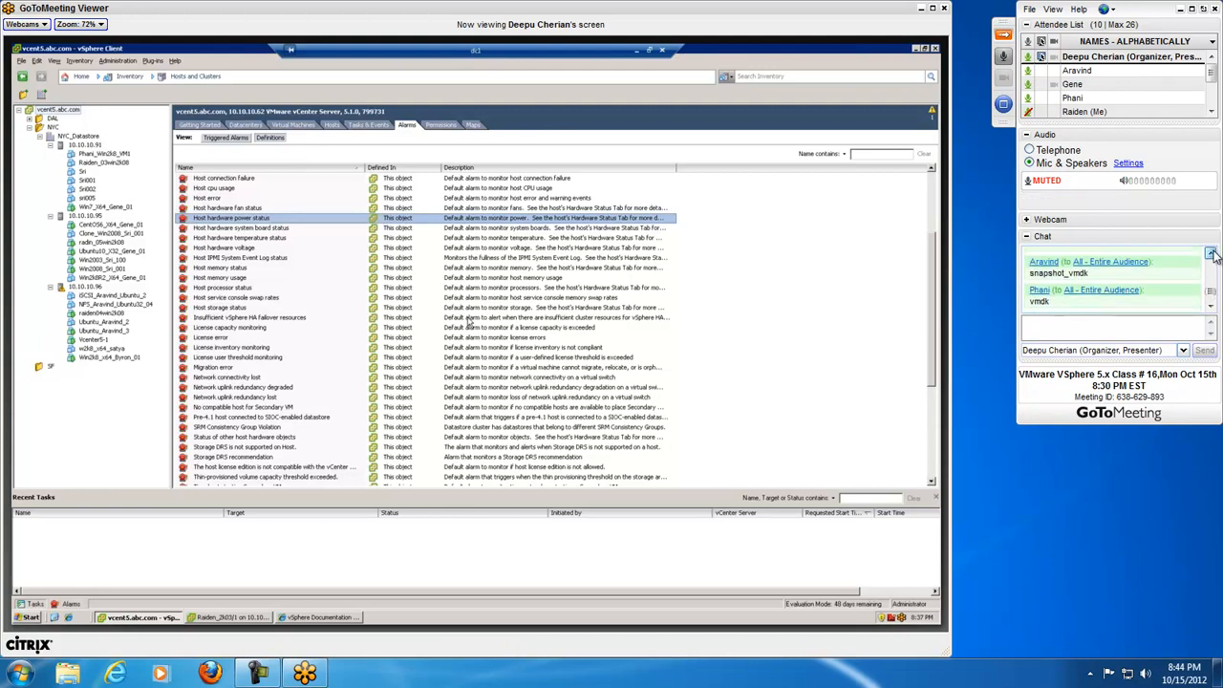
left_click(1135, 324)
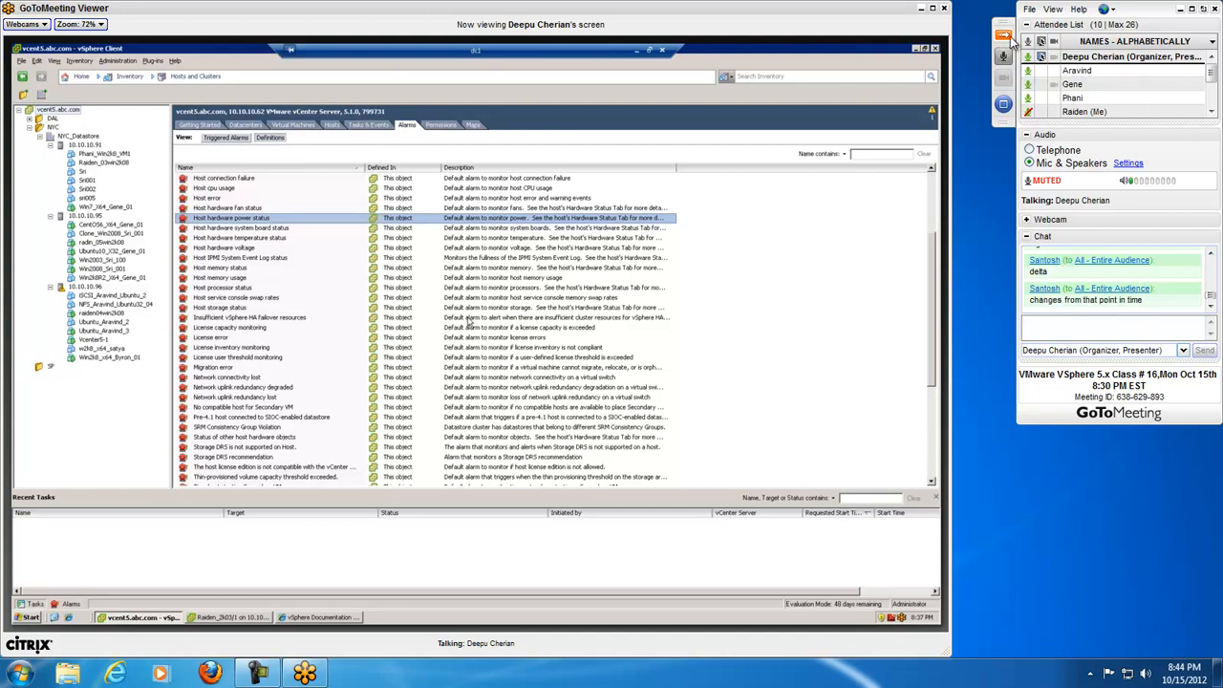
type("t stores")
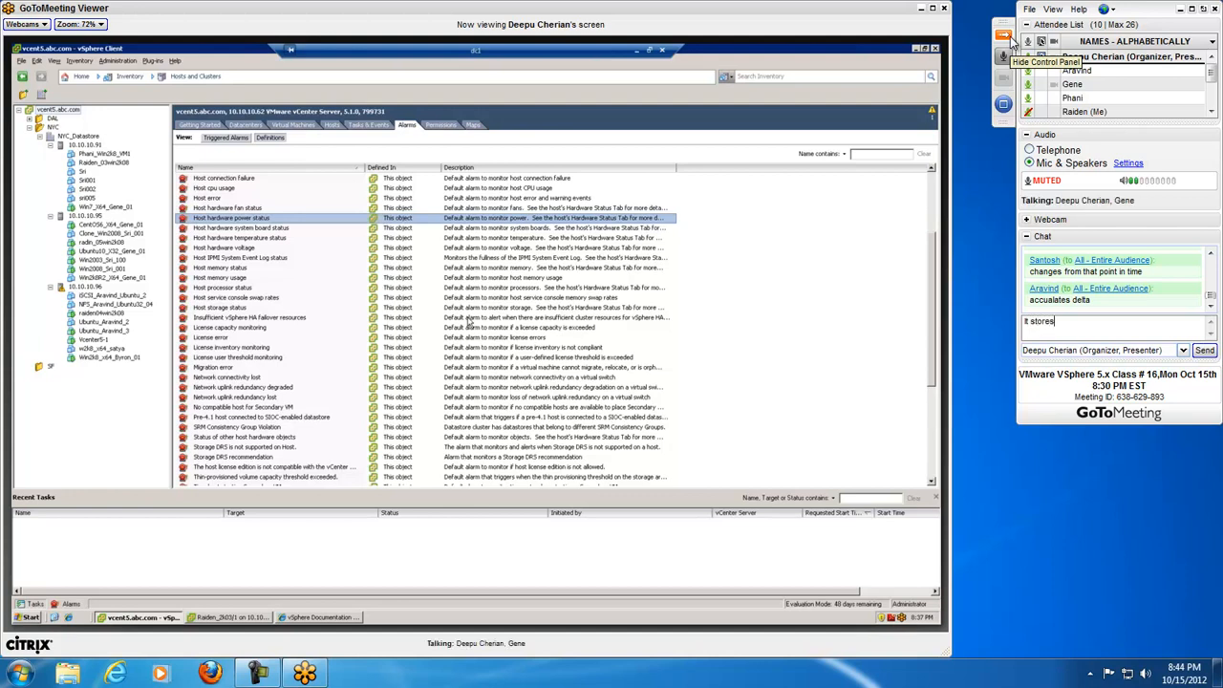
type(" all the cha")
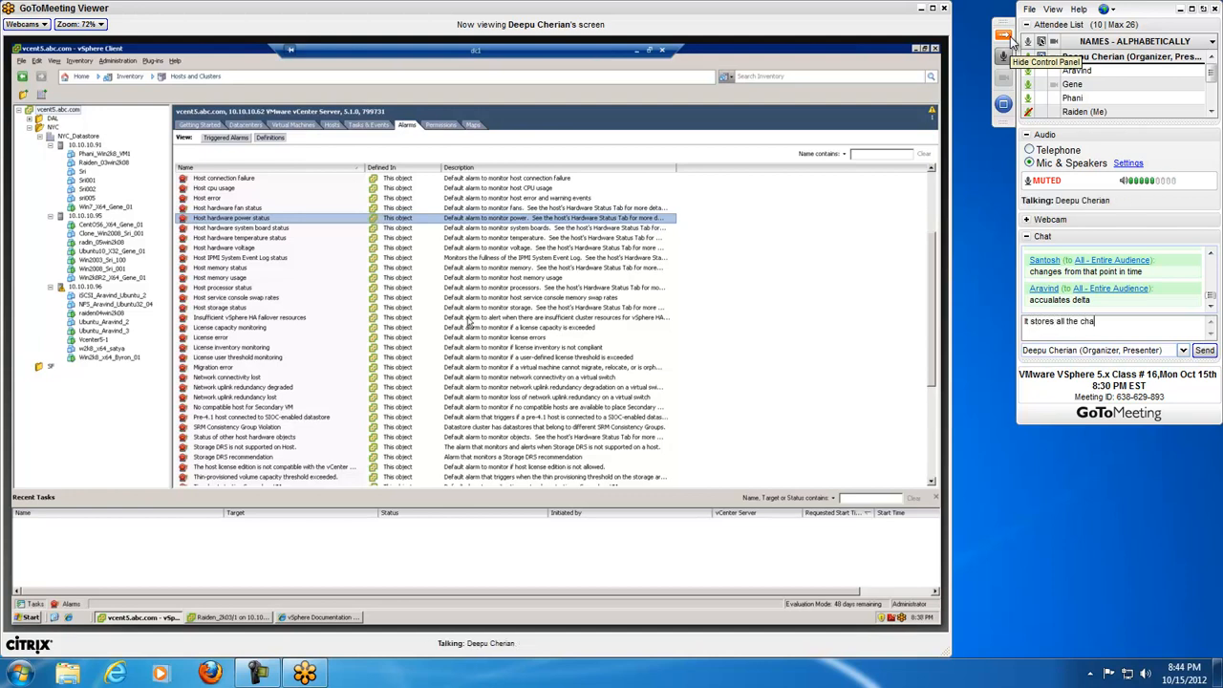
type("nges that you make")
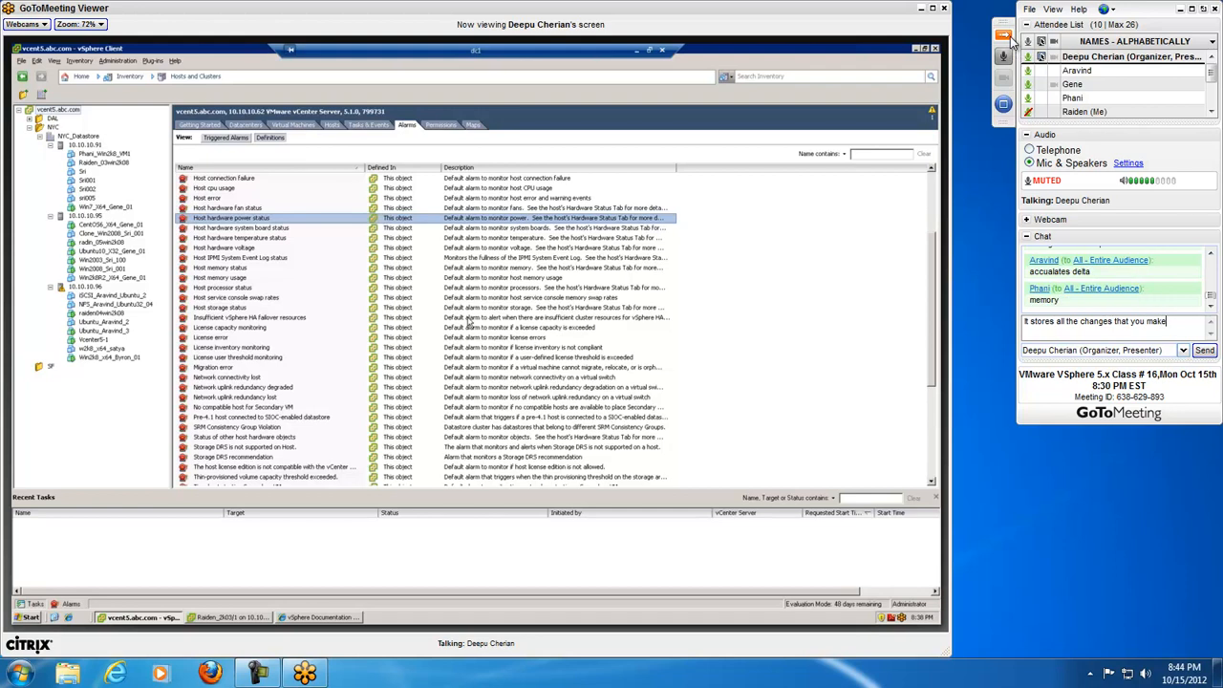
key("BackSpace")
type(".")
key("Return")
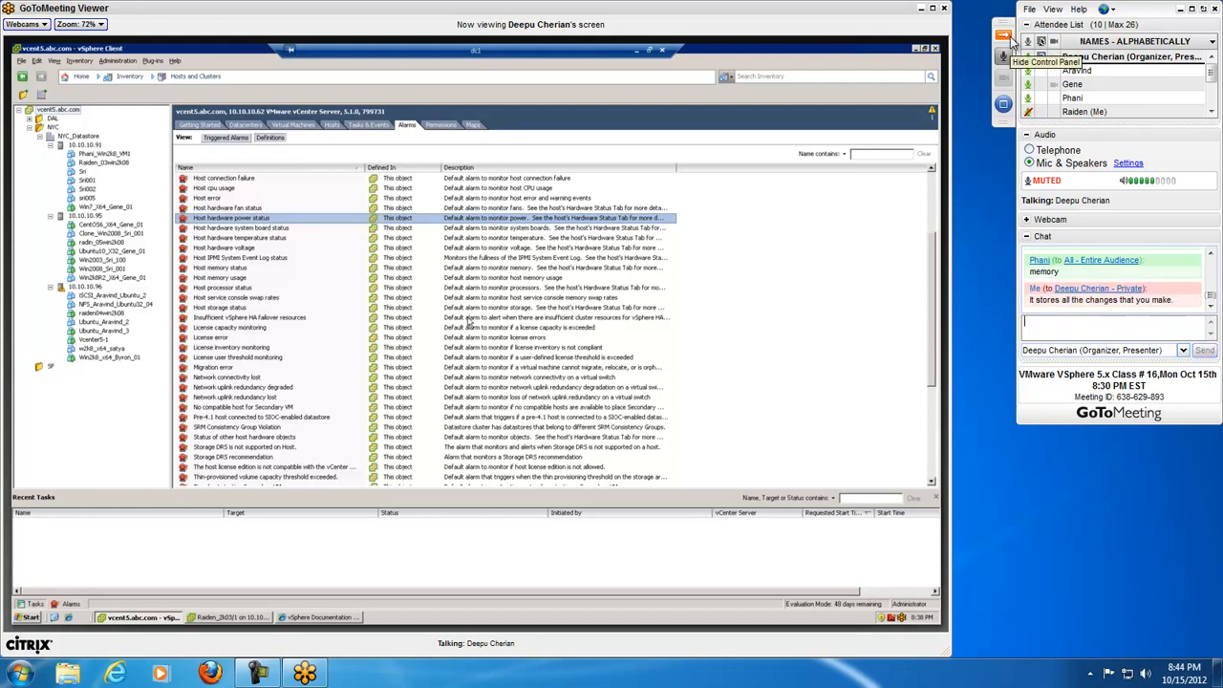
Step: Set the chat recipient to All - Entire Audience and activate the message field
left_click(1130, 346)
left_click(1126, 372)
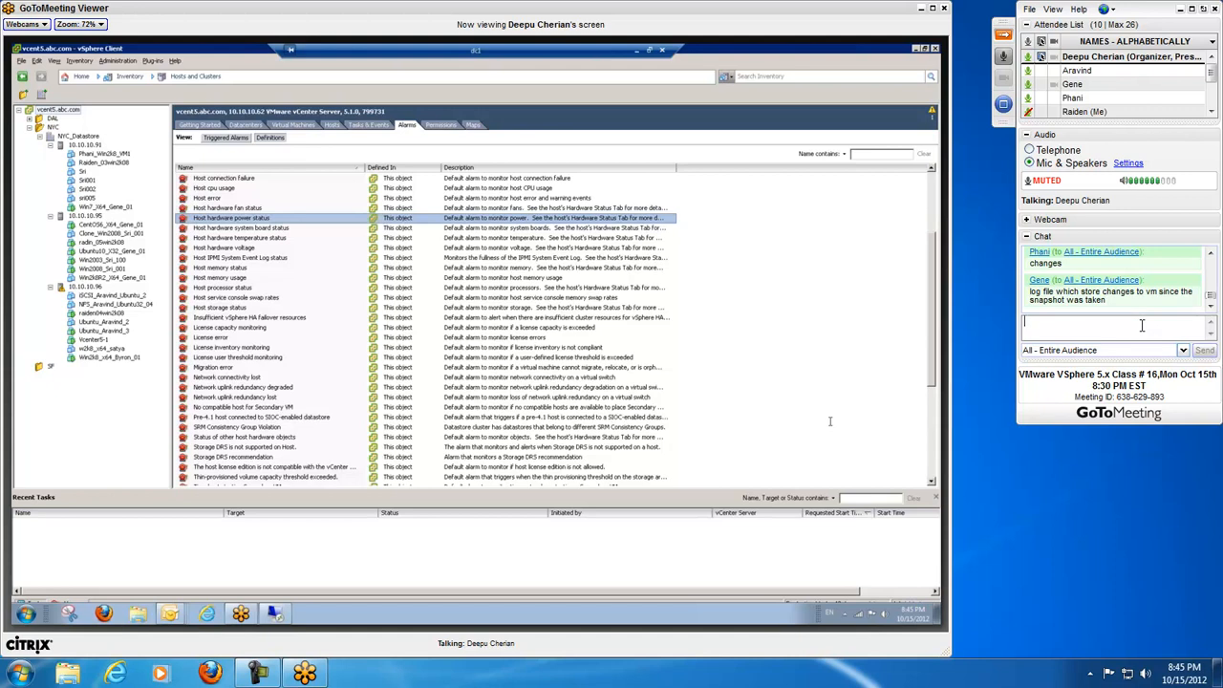
left_click(1141, 326)
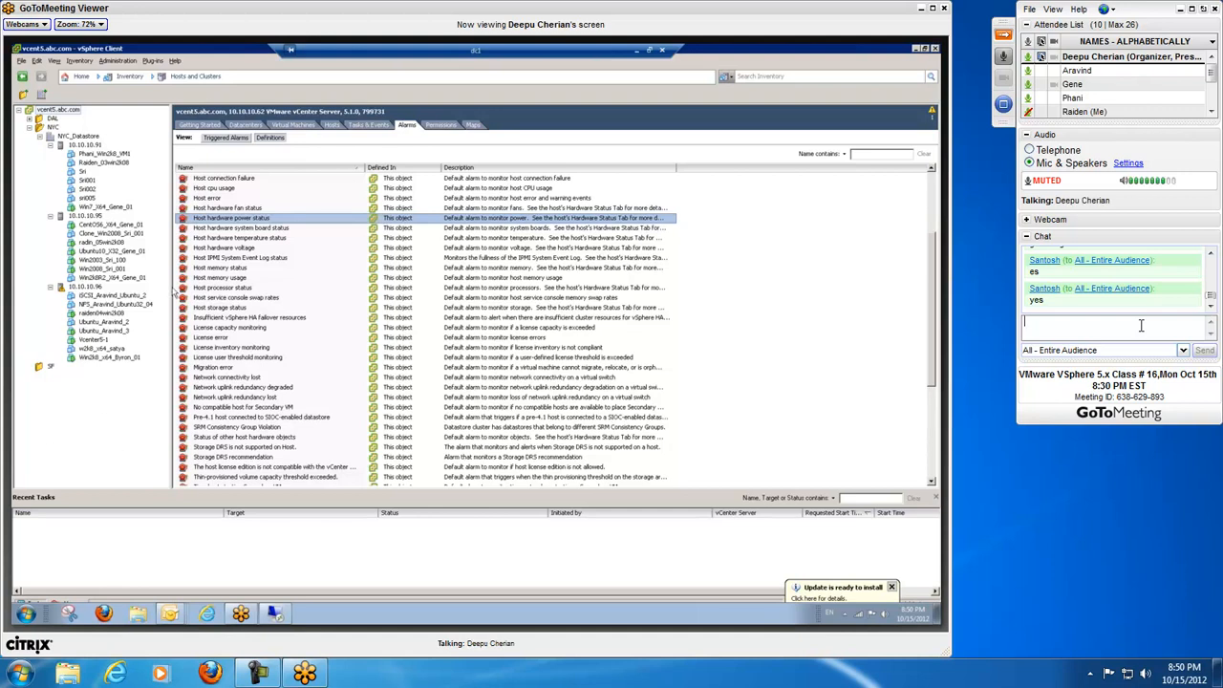
Step: Draft a chat question beginning "If after making a clone, i change the ip address"
type("If")
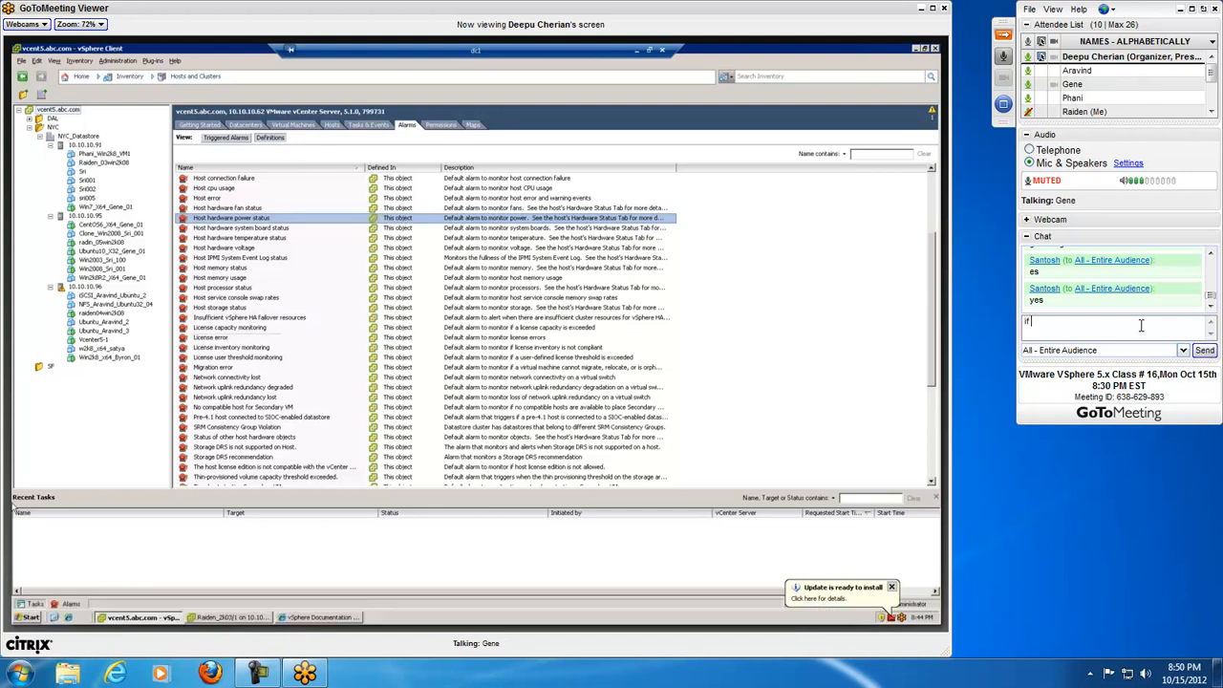
key("BackSpace")
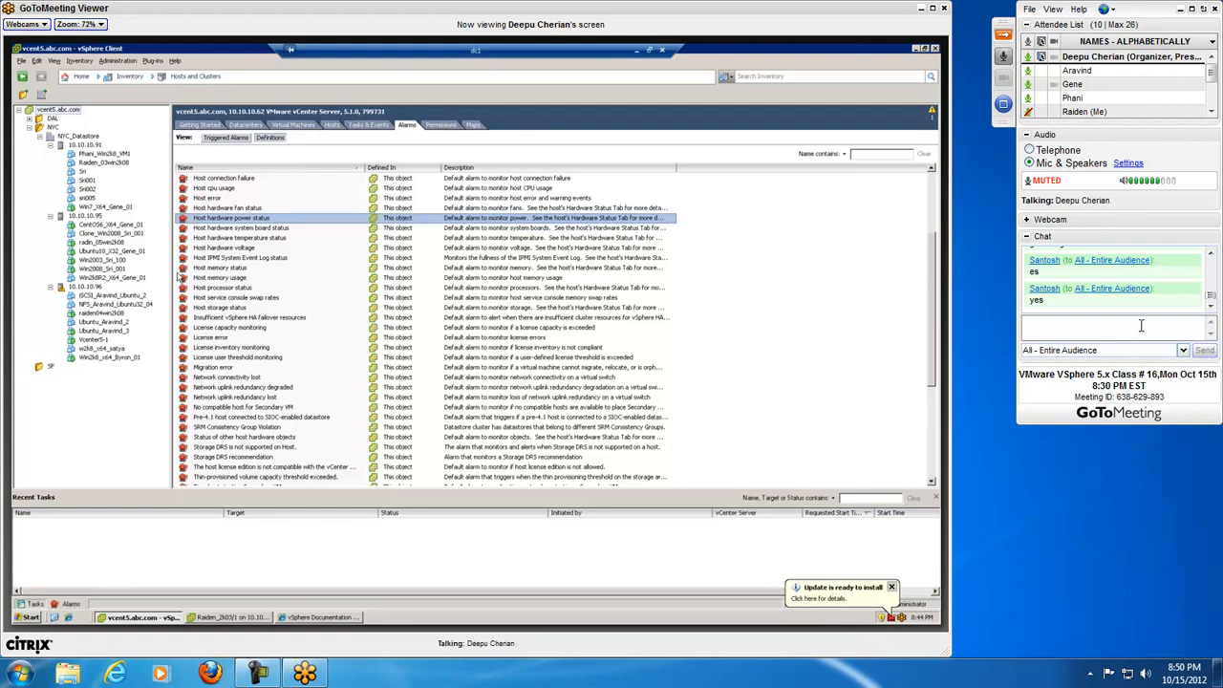
type("If i=after making a a")
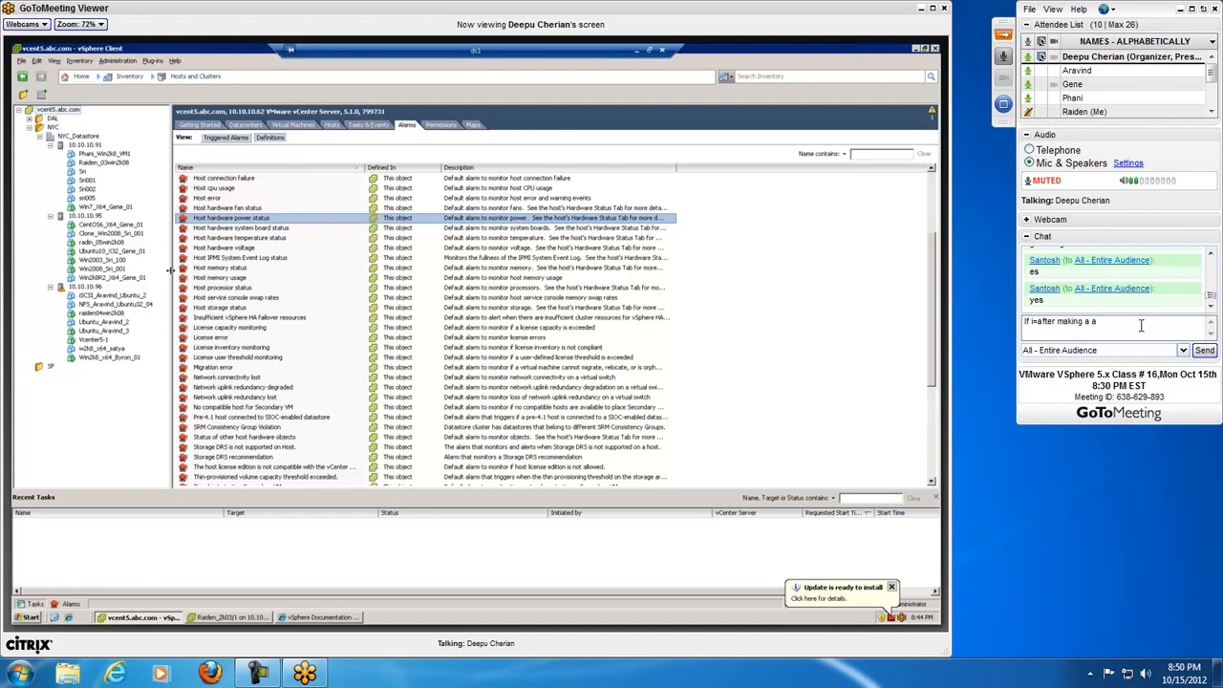
key("BackSpace")
type("clon")
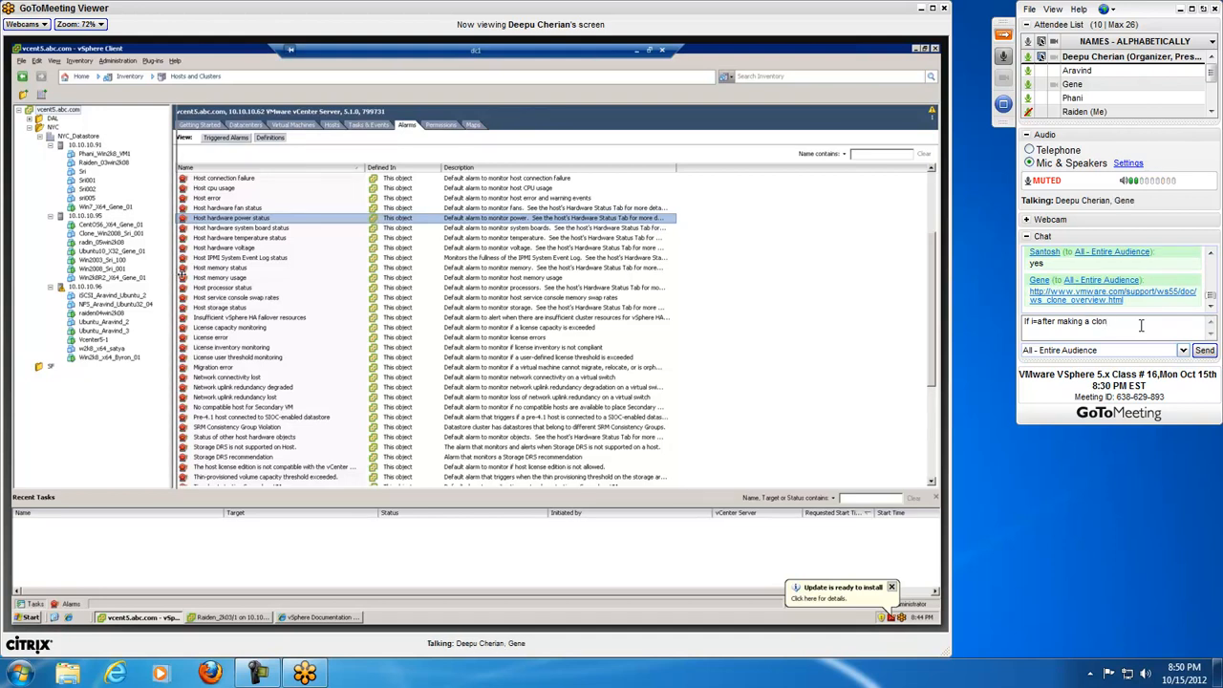
type("e, i cha")
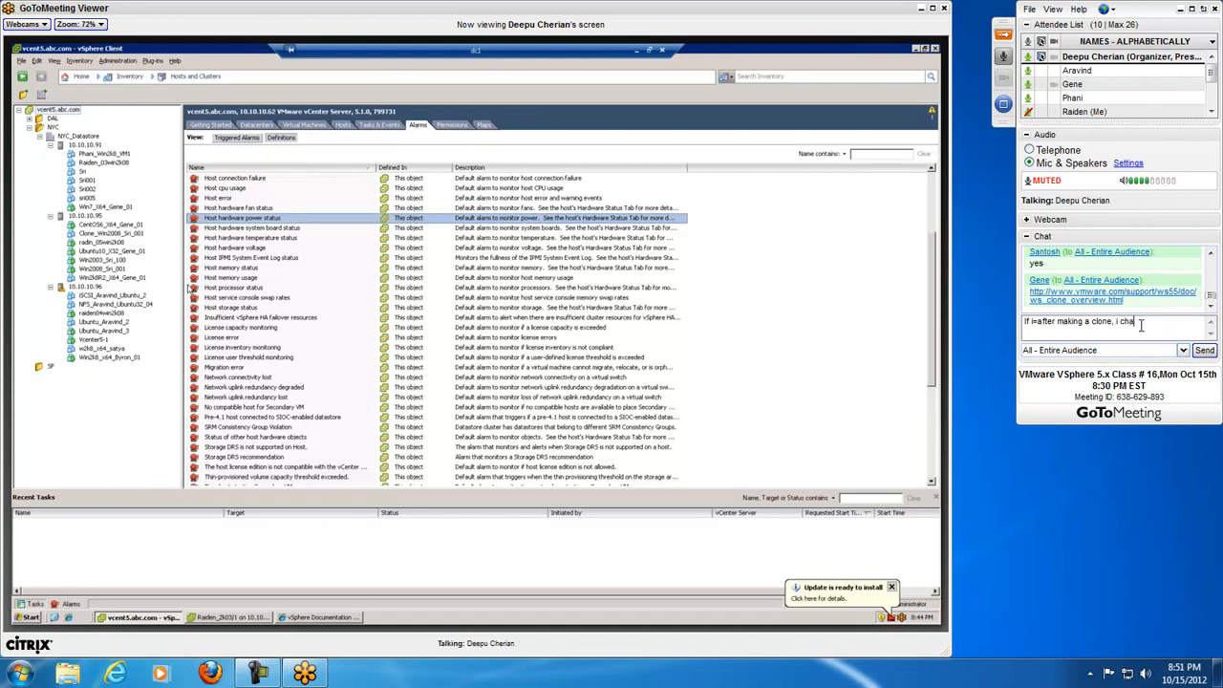
type("nge th")
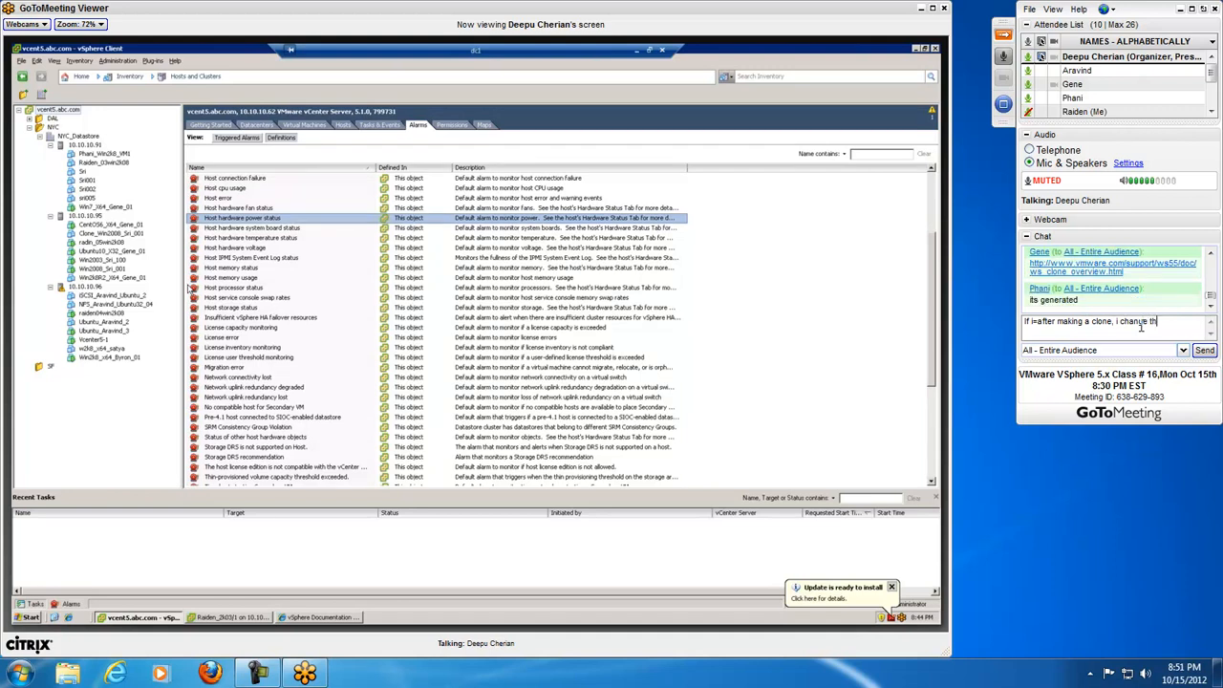
type("e ip address")
key("Up")
key("BackSpace")
key("BackSpace")
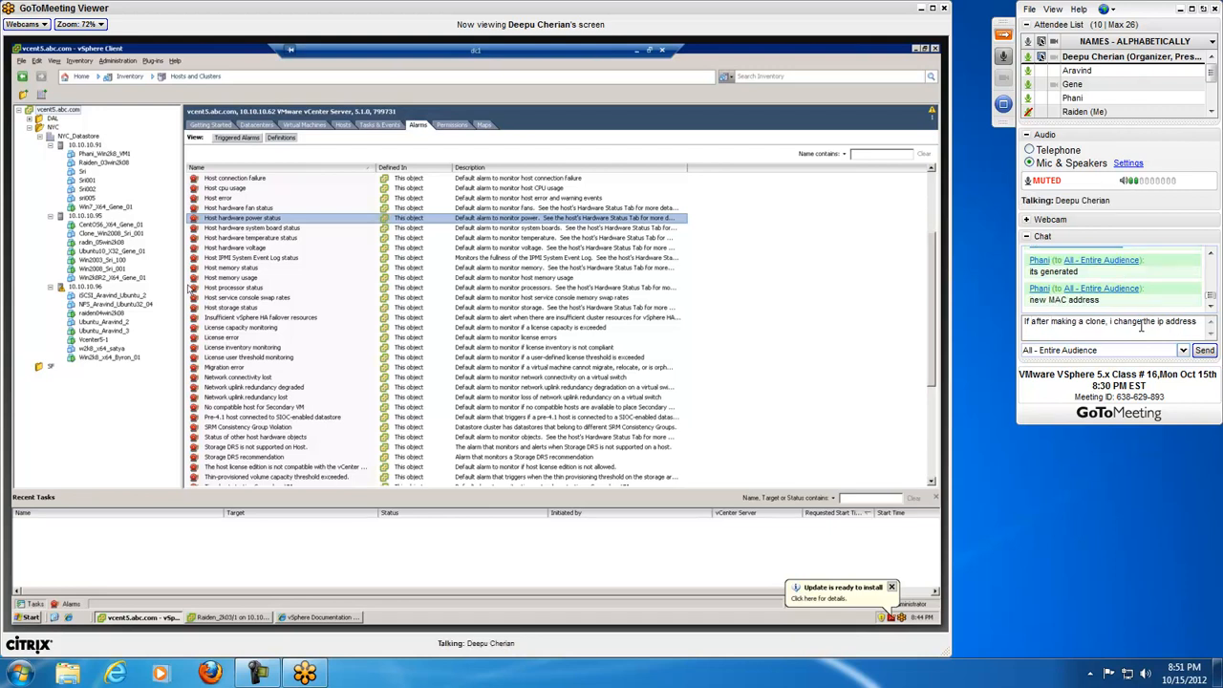
Step: Reword the drafted chat question to read "If after I making a clone, I change the sid"
type("I")
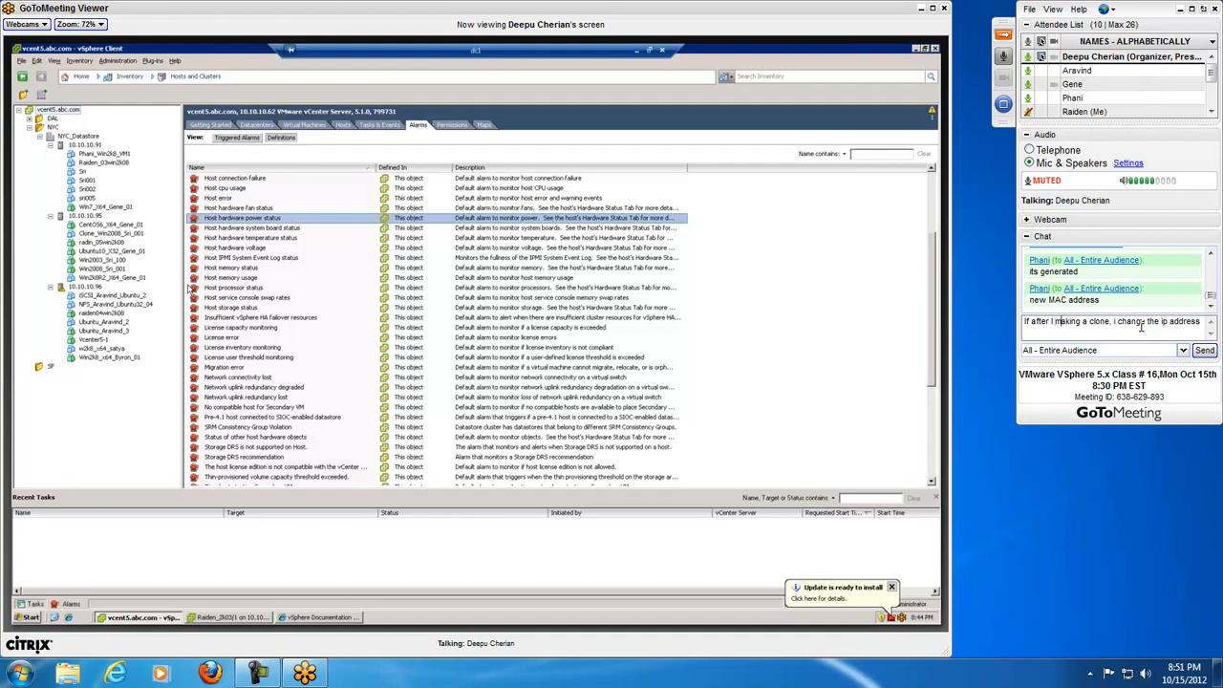
key("Right")
key("Right")
key("Right")
key("Right")
key("Right")
key("Right")
key("Right")
key("Delete")
type("I")
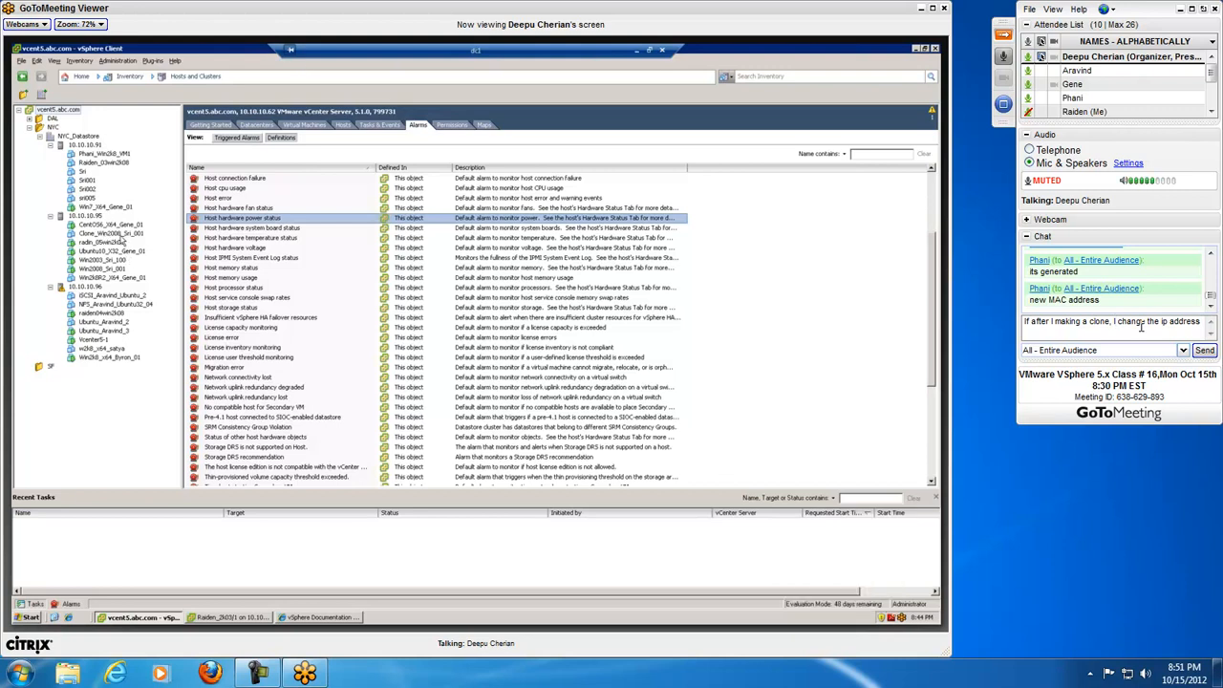
type("I")
key("ctrl+Right")
key("ctrl+Right")
key("ctrl+Right")
key("BackSpace")
key("BackSpace")
key("BackSpace")
type("sid")
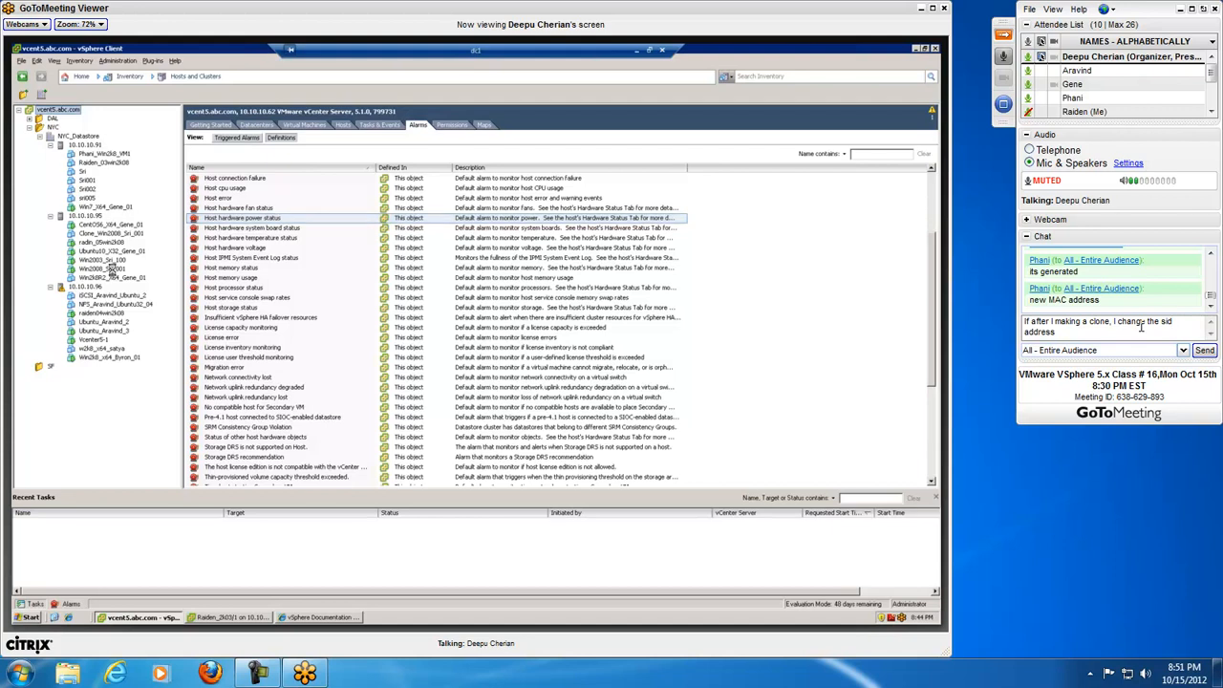
key("Down")
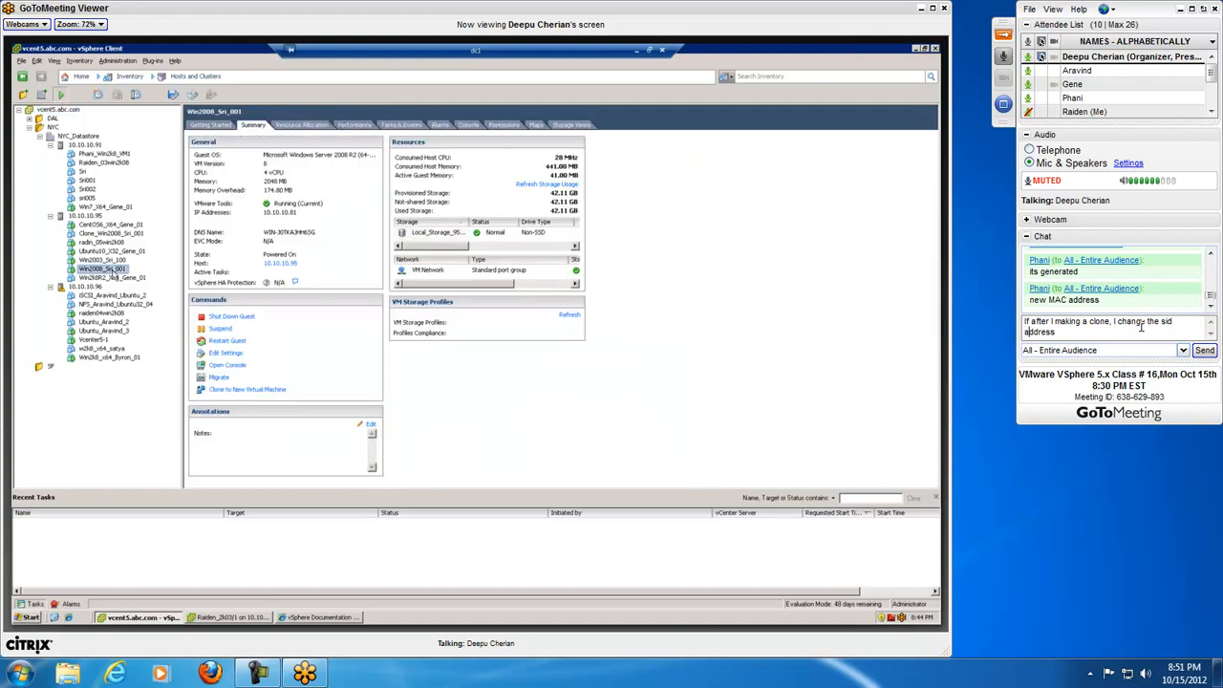
key("BackSpace")
key("BackSpace")
key("BackSpace")
key("BackSpace")
key("BackSpace")
key("BackSpace")
key("BackSpace")
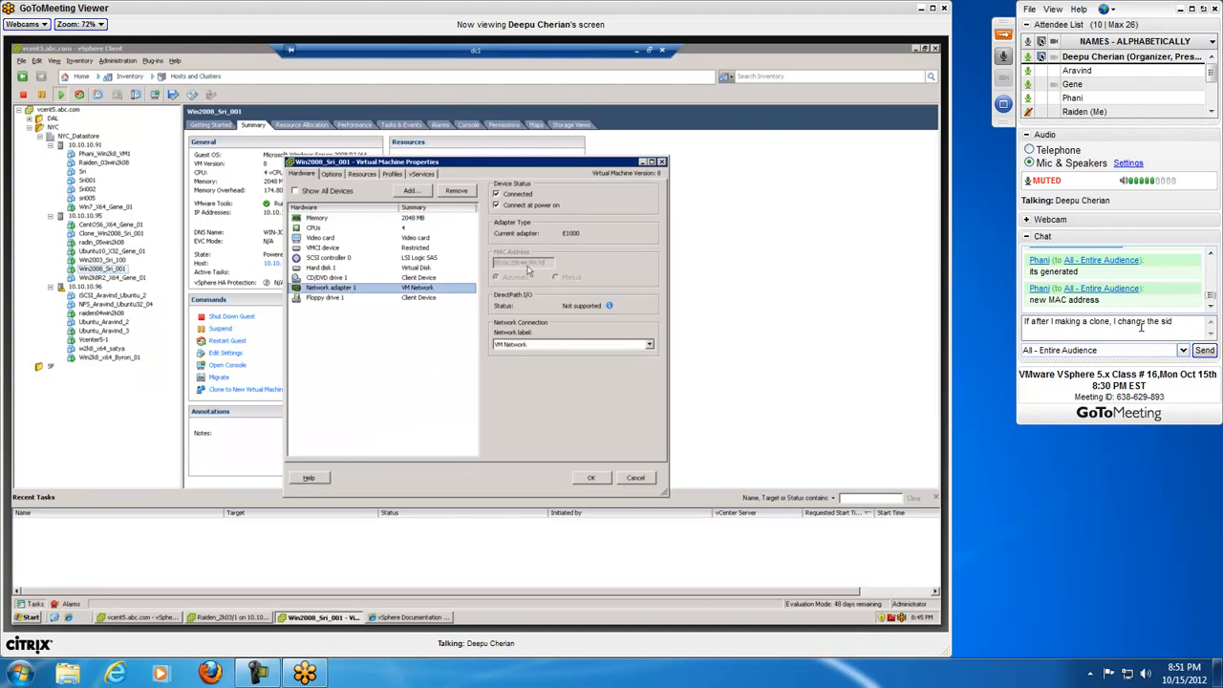
Step: Extend the draft with ", would I be able to" and clear the whole unsent message
type(", would I")
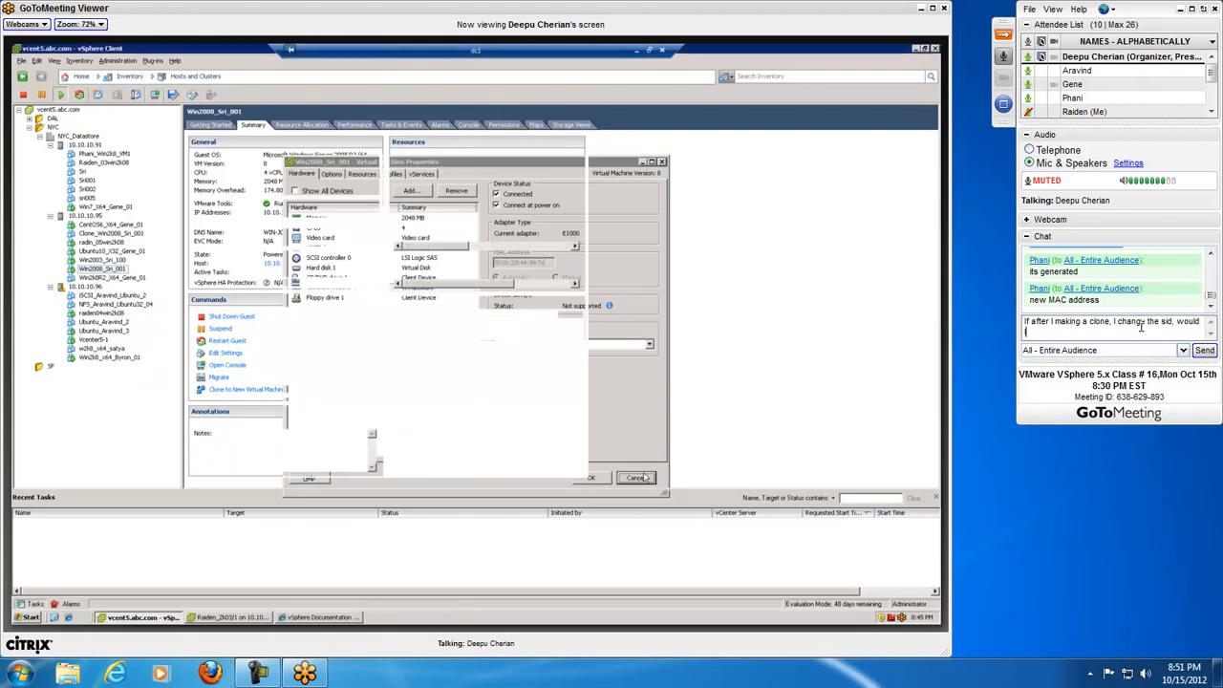
type(" be")
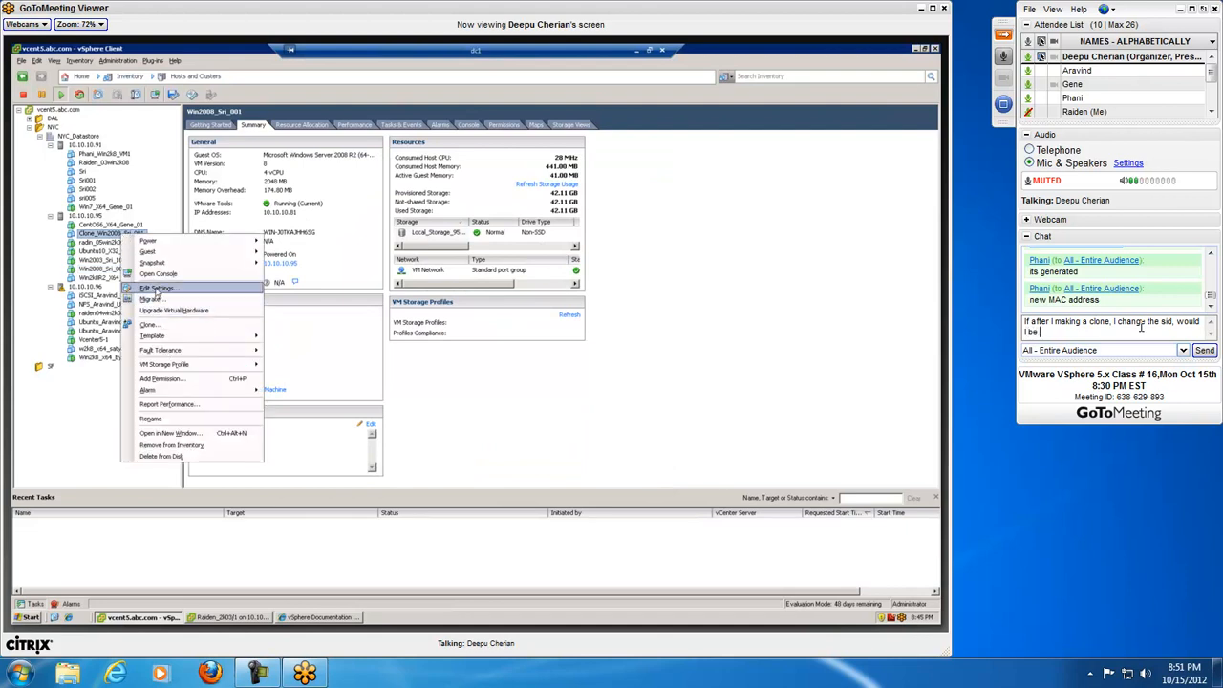
type(" able to")
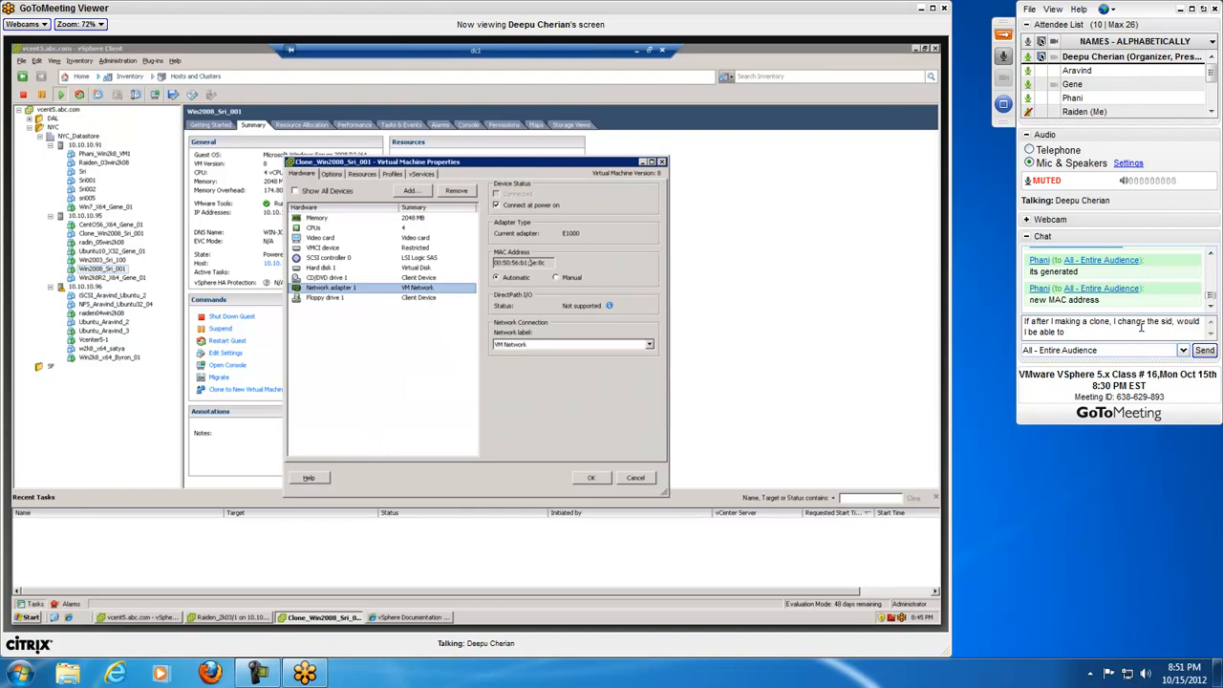
key("BackSpace")
key("BackSpace")
key("BackSpace")
key("BackSpace")
key("BackSpace")
key("BackSpace")
key("BackSpace")
key("BackSpace")
key("BackSpace")
key("BackSpace")
key("BackSpace")
key("BackSpace")
key("BackSpace")
key("BackSpace")
key("BackSpace")
key("BackSpace")
key("BackSpace")
key("BackSpace")
key("BackSpace")
key("BackSpace")
key("BackSpace")
key("BackSpace")
key("BackSpace")
key("BackSpace")
key("BackSpace")
key("BackSpace")
key("BackSpace")
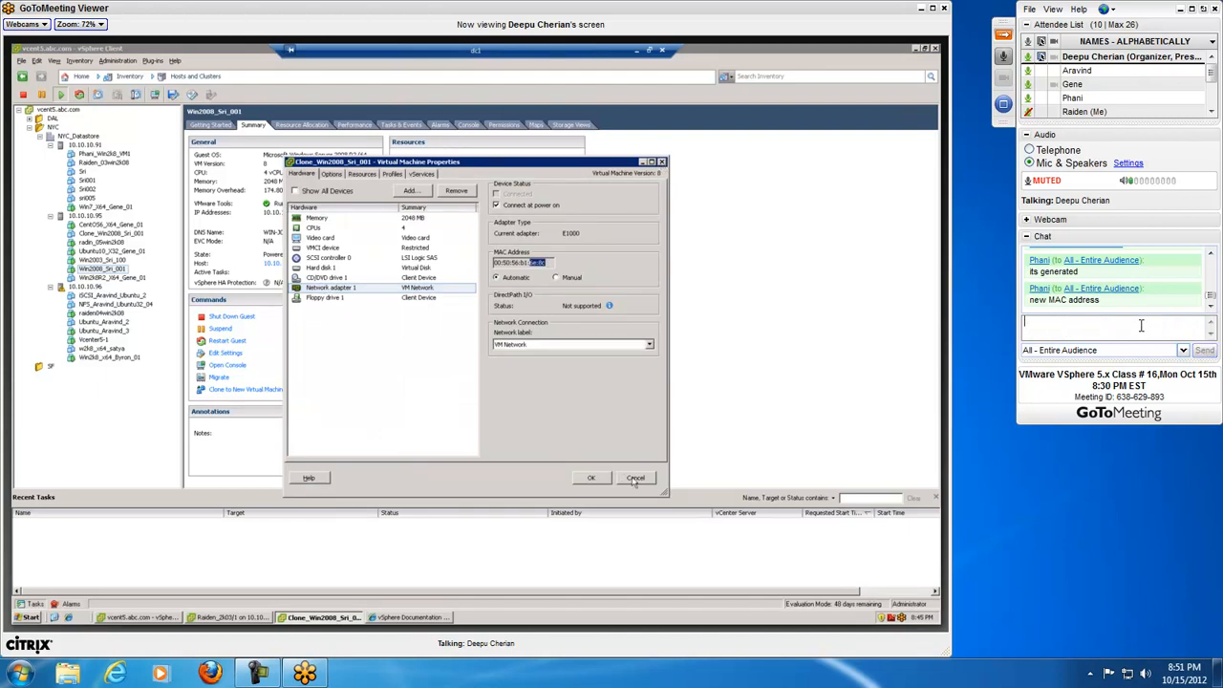
Step: Send the entire audience the chat question "Is it possible to put a clone into production?"
type("Is it possible to put")
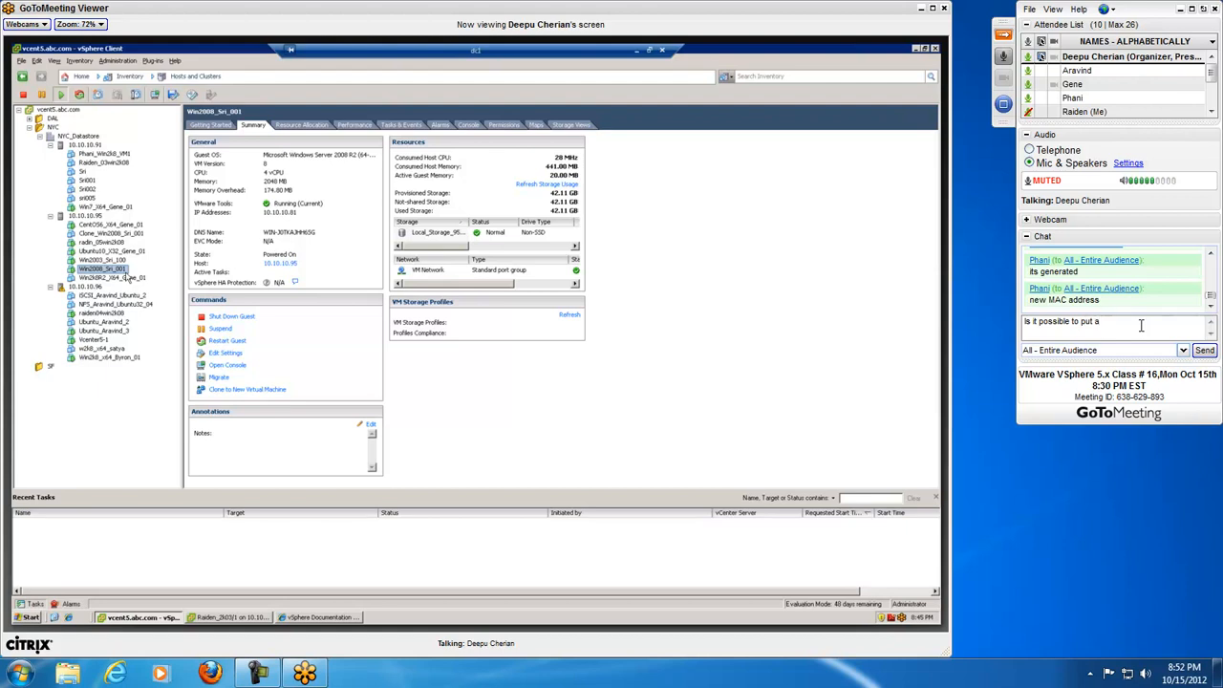
type("a clone into production?")
key("Return")
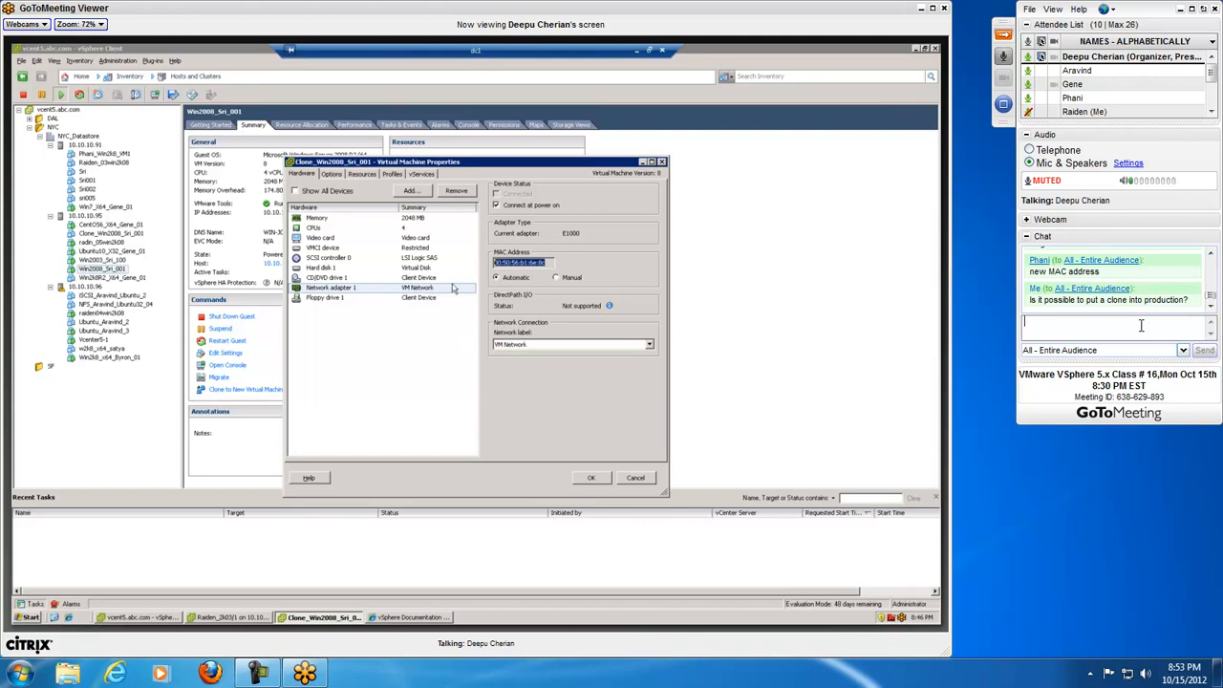
Step: Finish adding an E1000 Ethernet adapter on VM Network to the cloned Windows 2008 virtual machine and apply its properties
left_click(1141, 325)
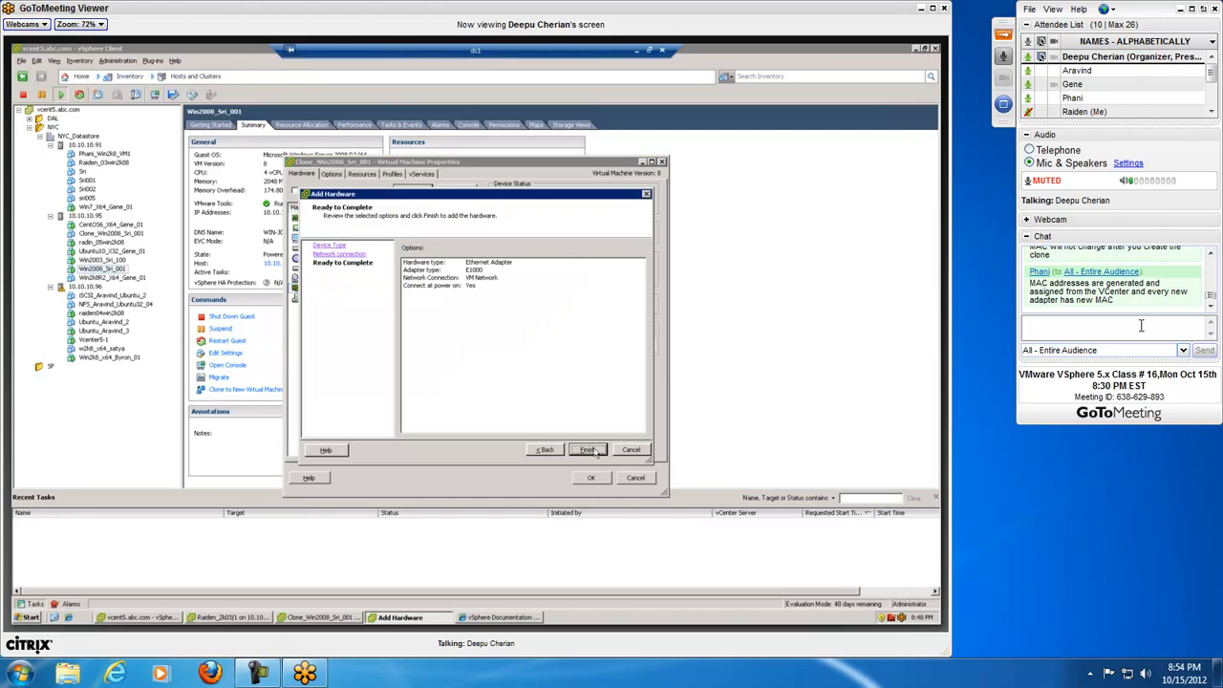
left_click(588, 449)
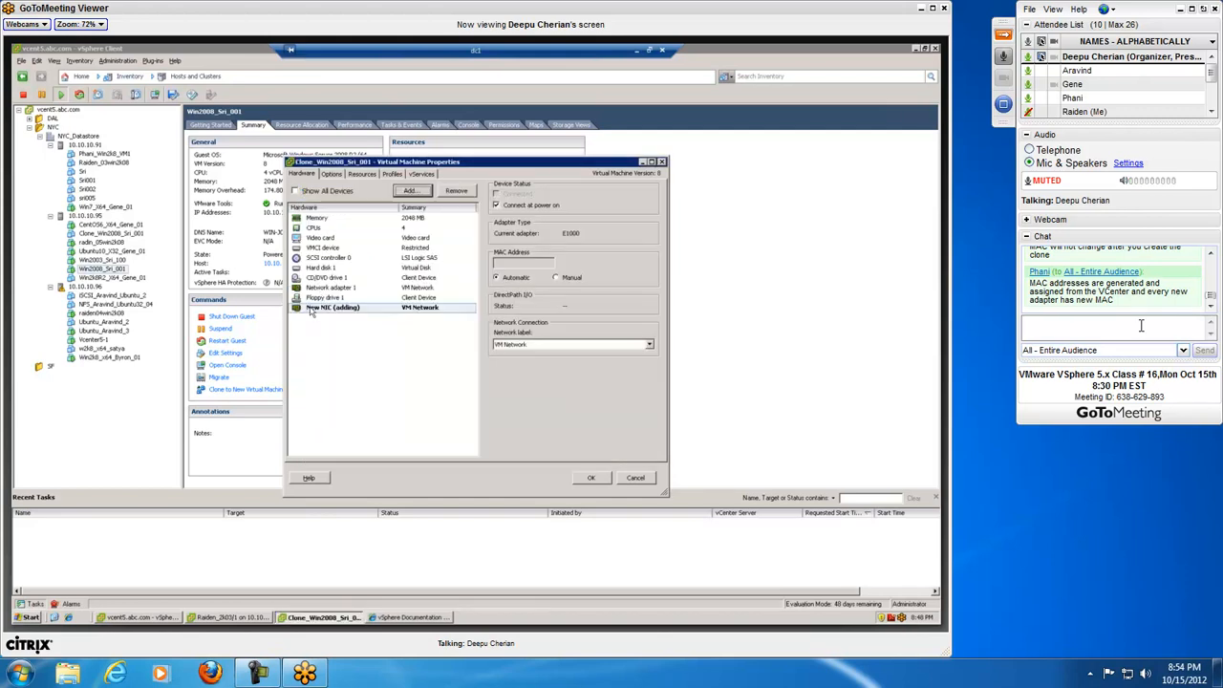
left_click(598, 476)
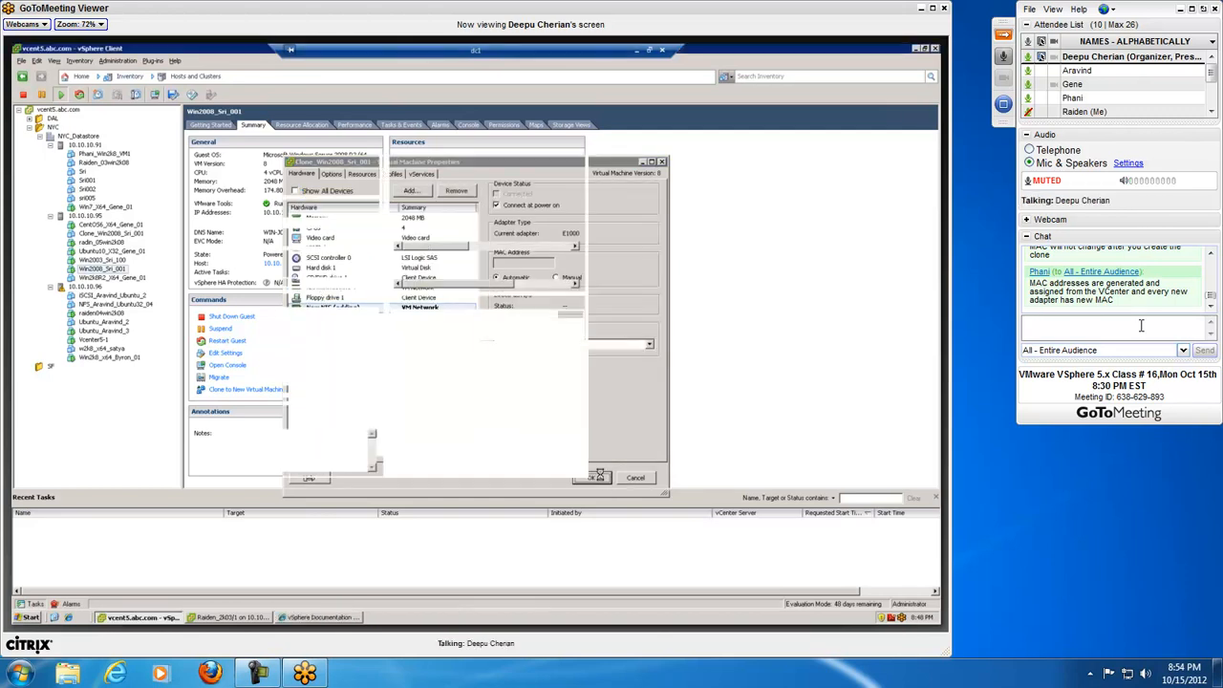
Step: Inspect the MAC address of Network adapter 2 in the cloned Windows 2008 virtual machine's settings and close its properties without changes
right_click(96, 235)
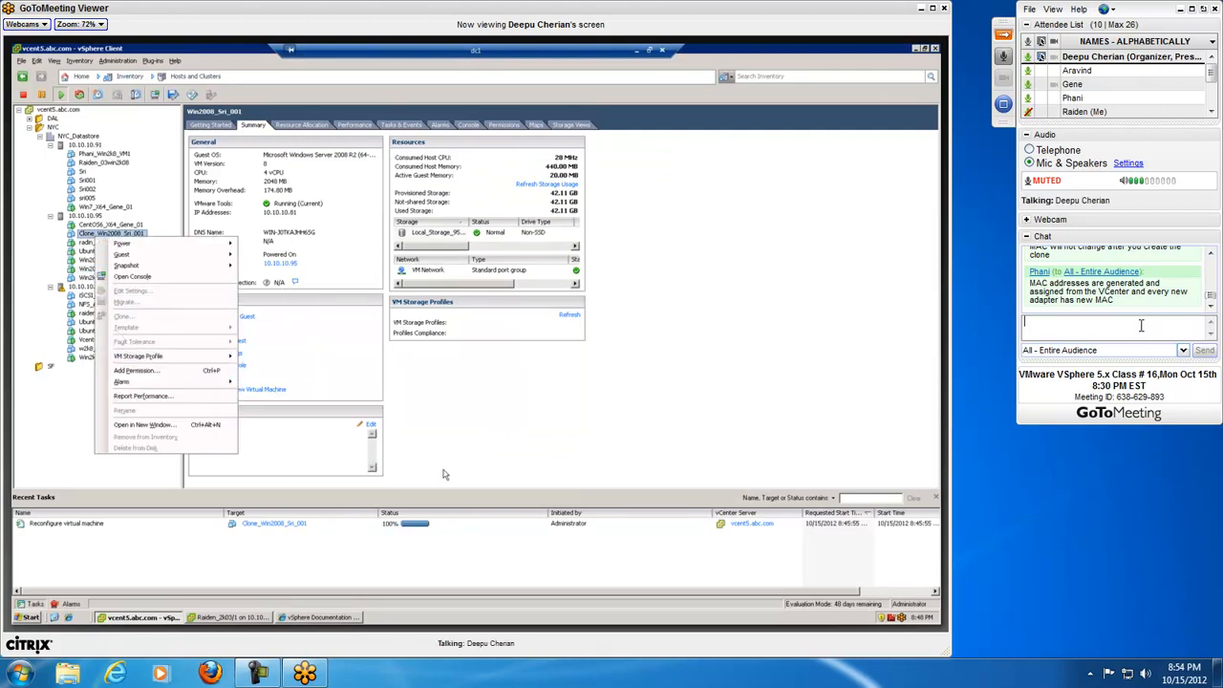
left_click(471, 464)
right_click(81, 235)
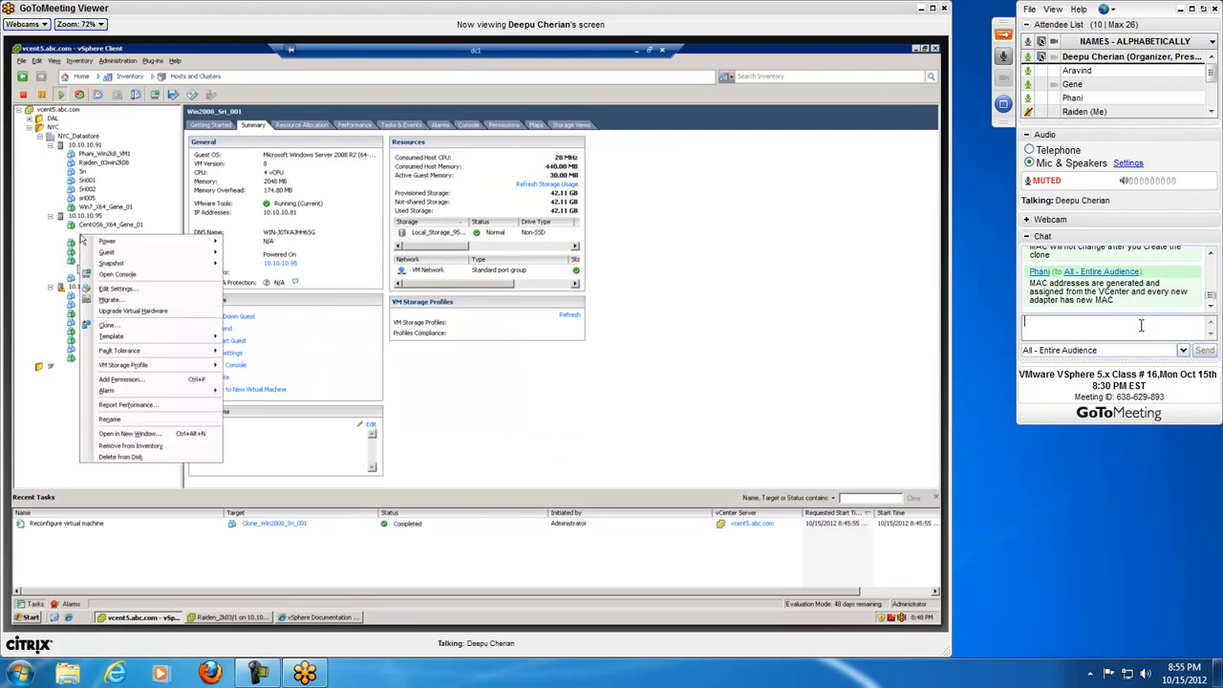
left_click(117, 288)
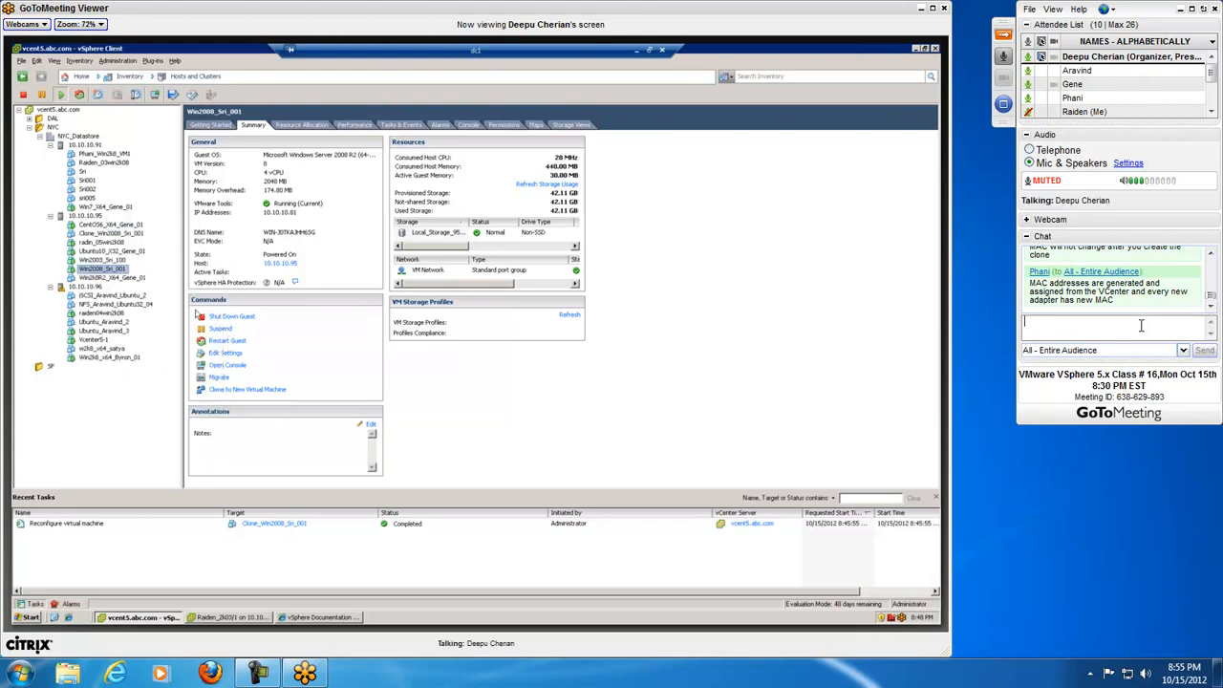
left_click(321, 308)
left_click_drag(549, 263, 376, 258)
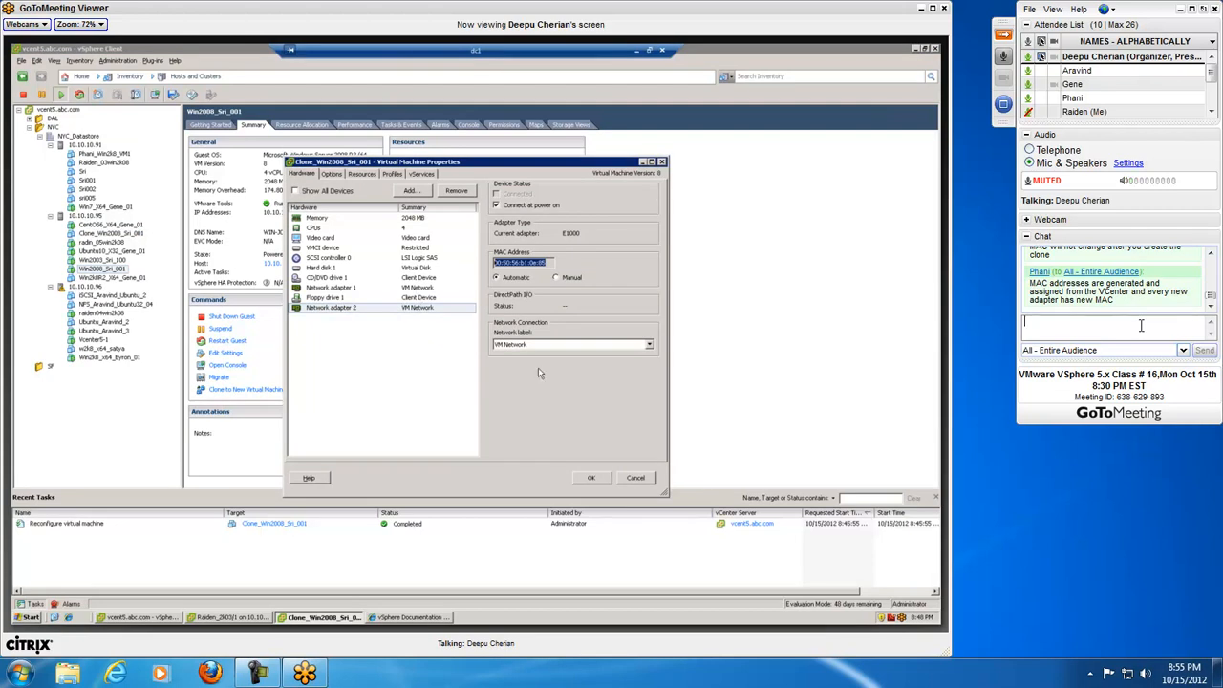
left_click(651, 478)
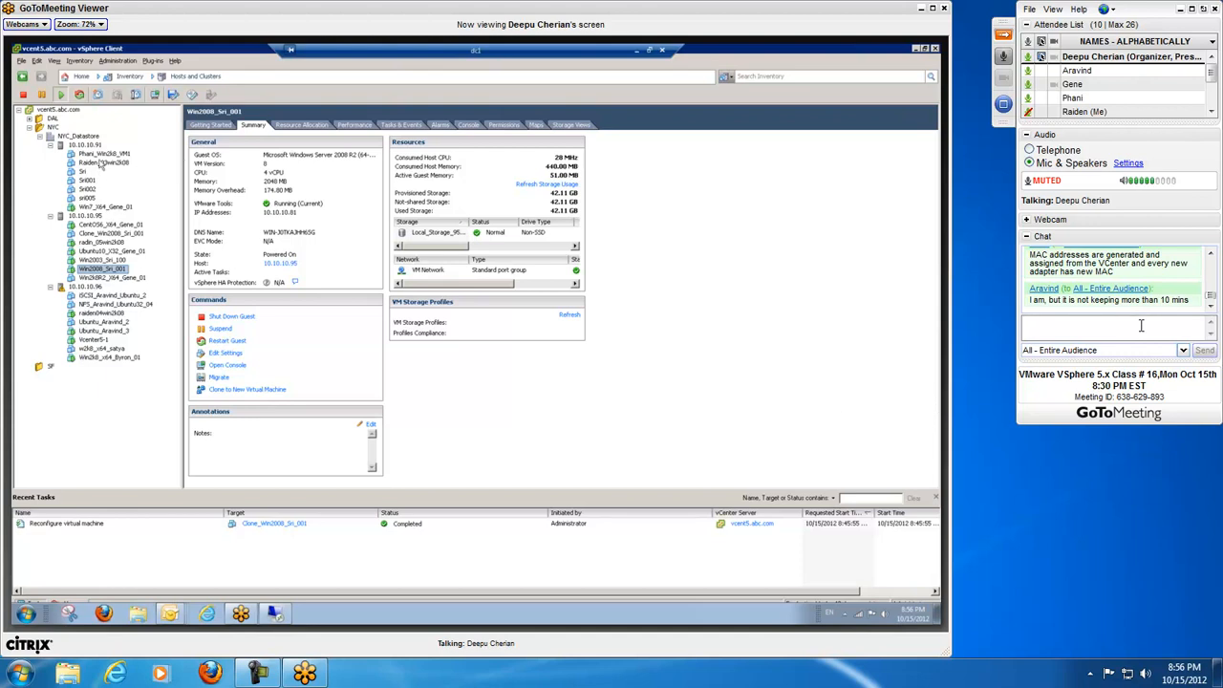
Step: Dismiss the slmgr/rearm error in the Windows 2008 console, run slmgr/ato in the command prompt and dismiss its message
left_click(1141, 325)
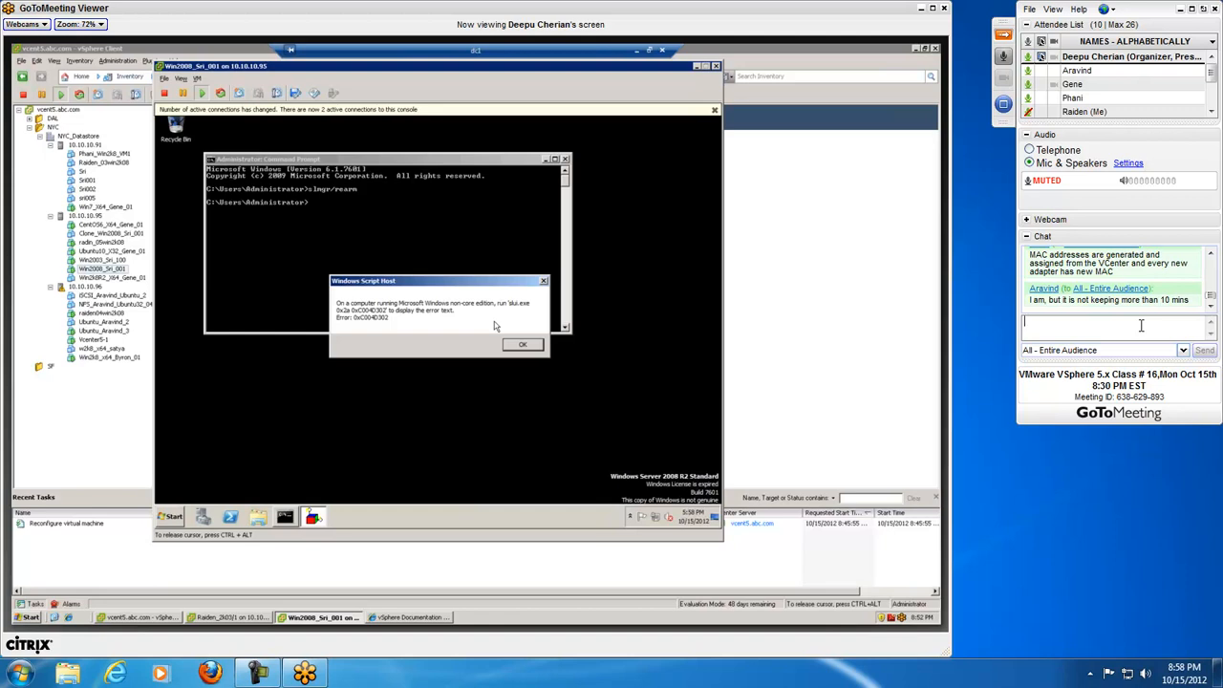
left_click(529, 348)
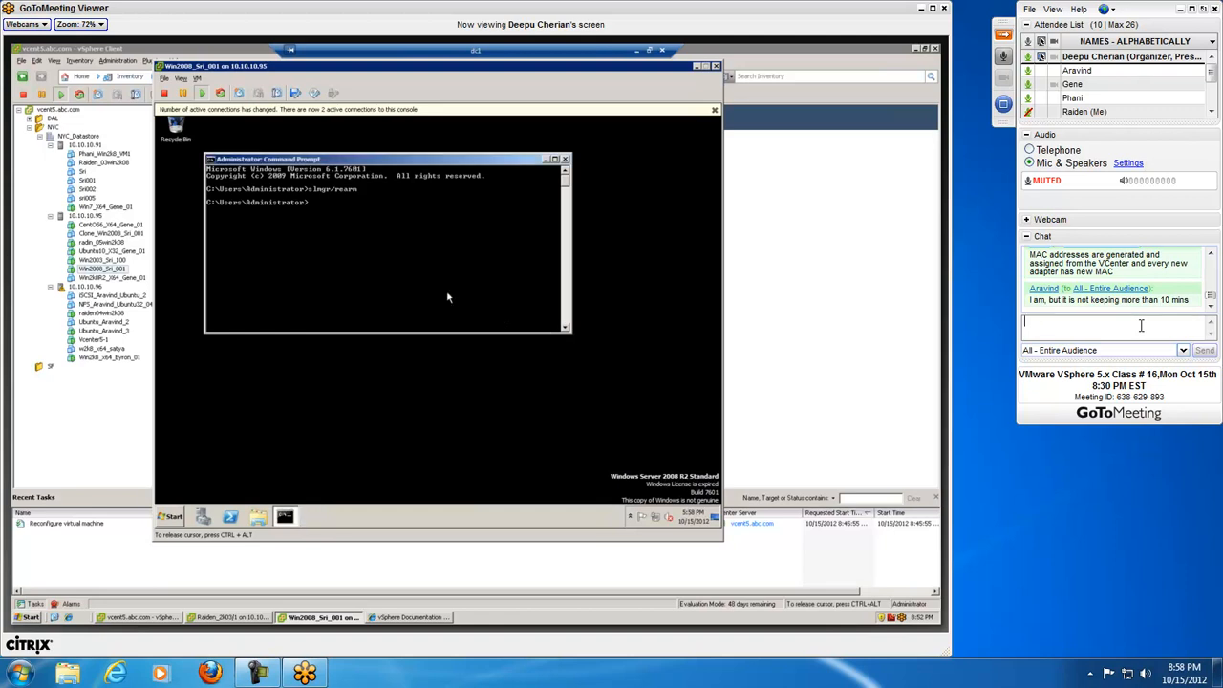
key("Up")
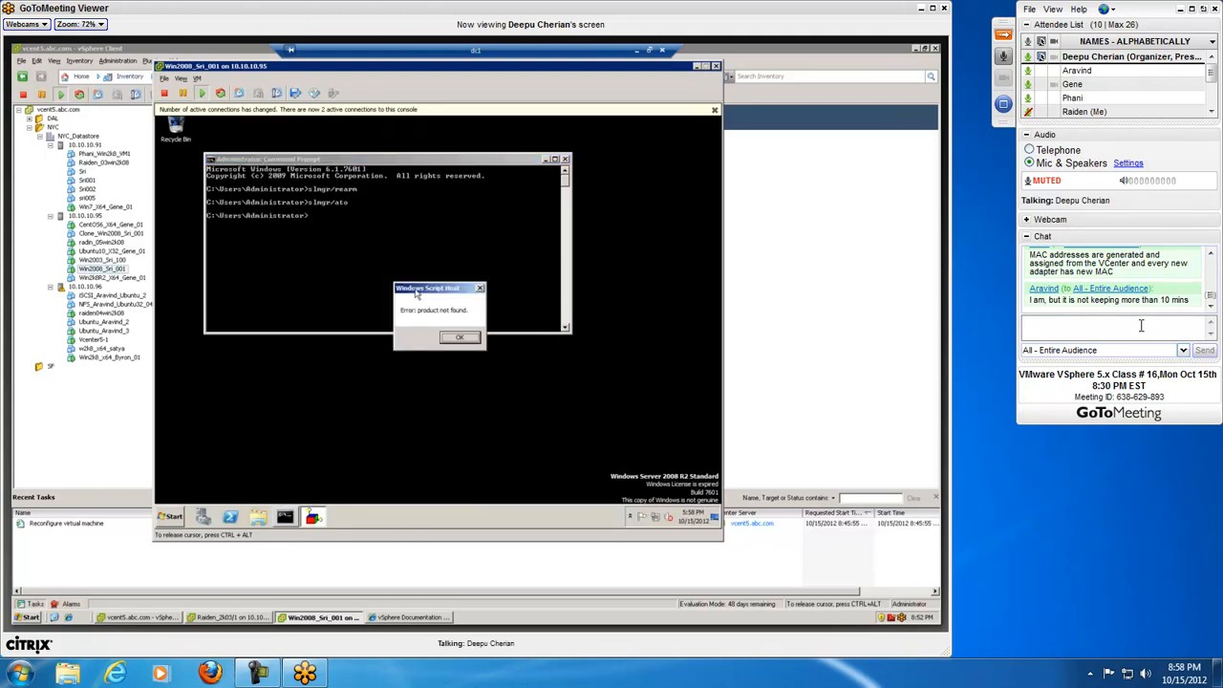
key("Return")
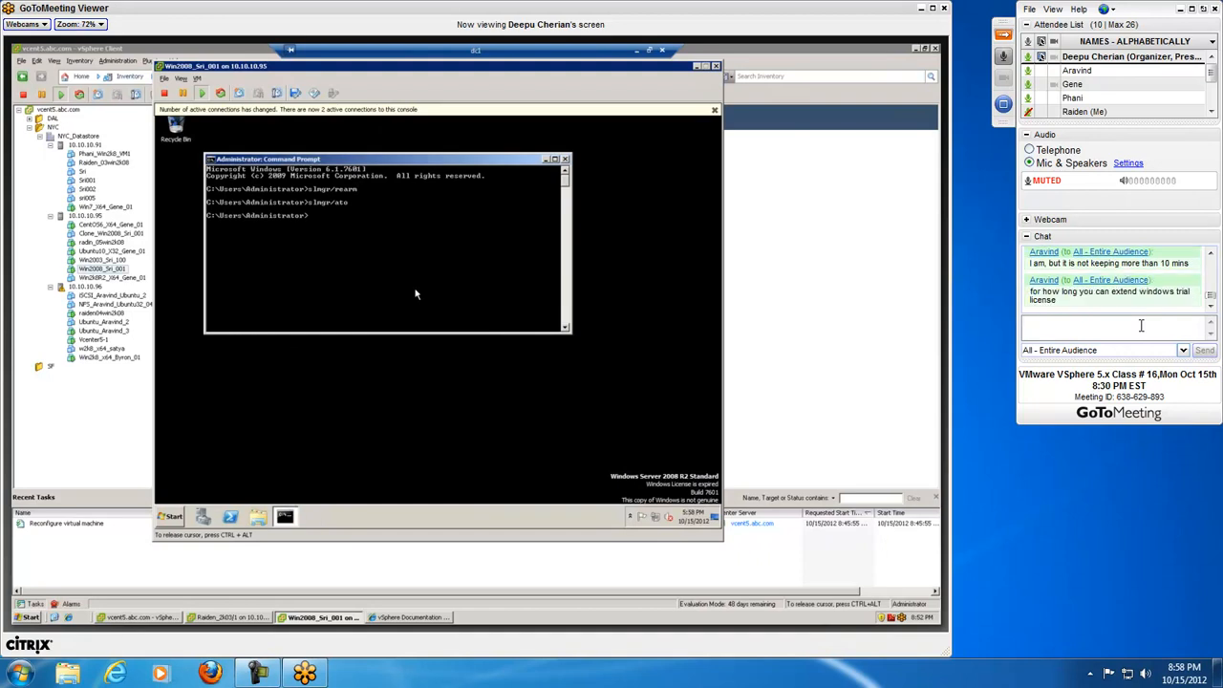
Step: Look back through the earlier class chat messages, return to the newest one and place the cursor in the message field
left_click(1211, 254)
left_click(1212, 255)
left_click_drag(1213, 297, 1213, 310)
left_click(1161, 340)
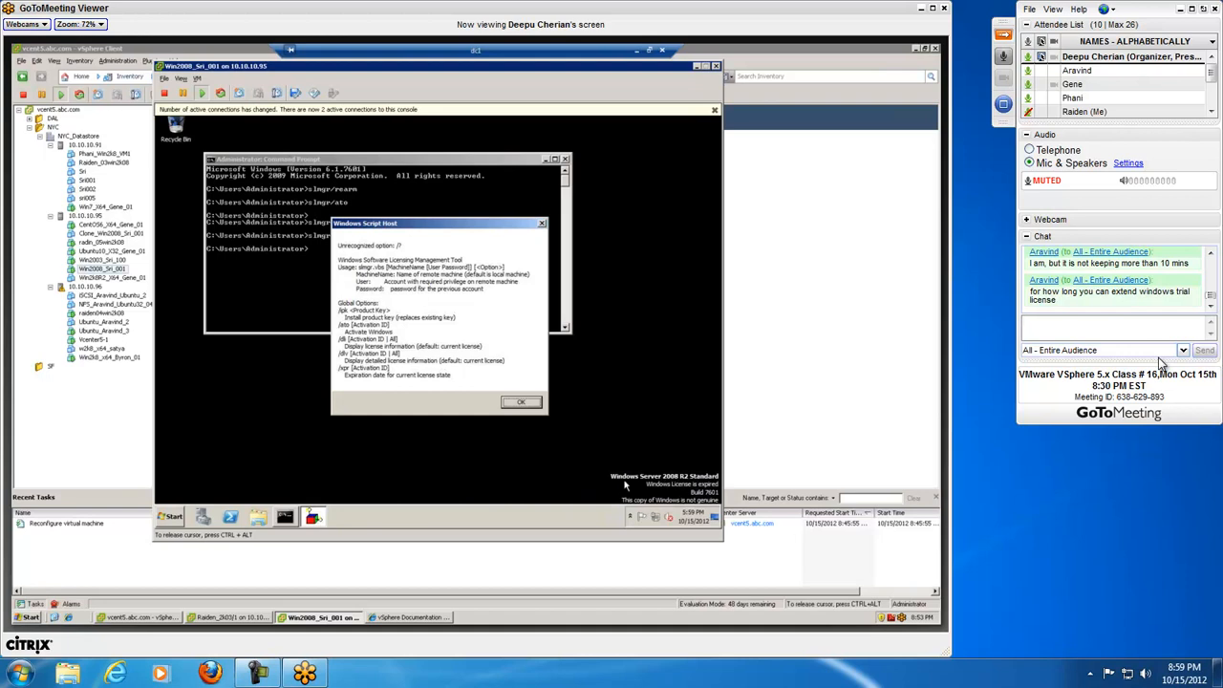
Step: Read through the pages of slmgr usage options in the Windows Script Host messages and close them
left_click(521, 402)
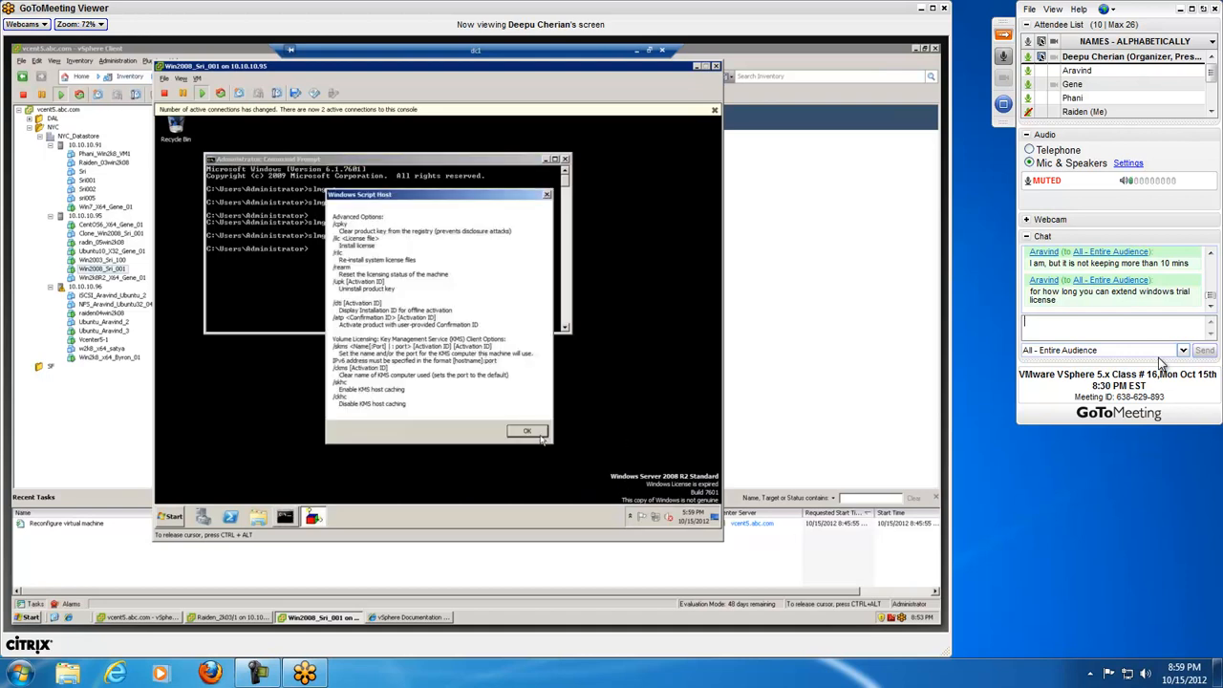
left_click(536, 432)
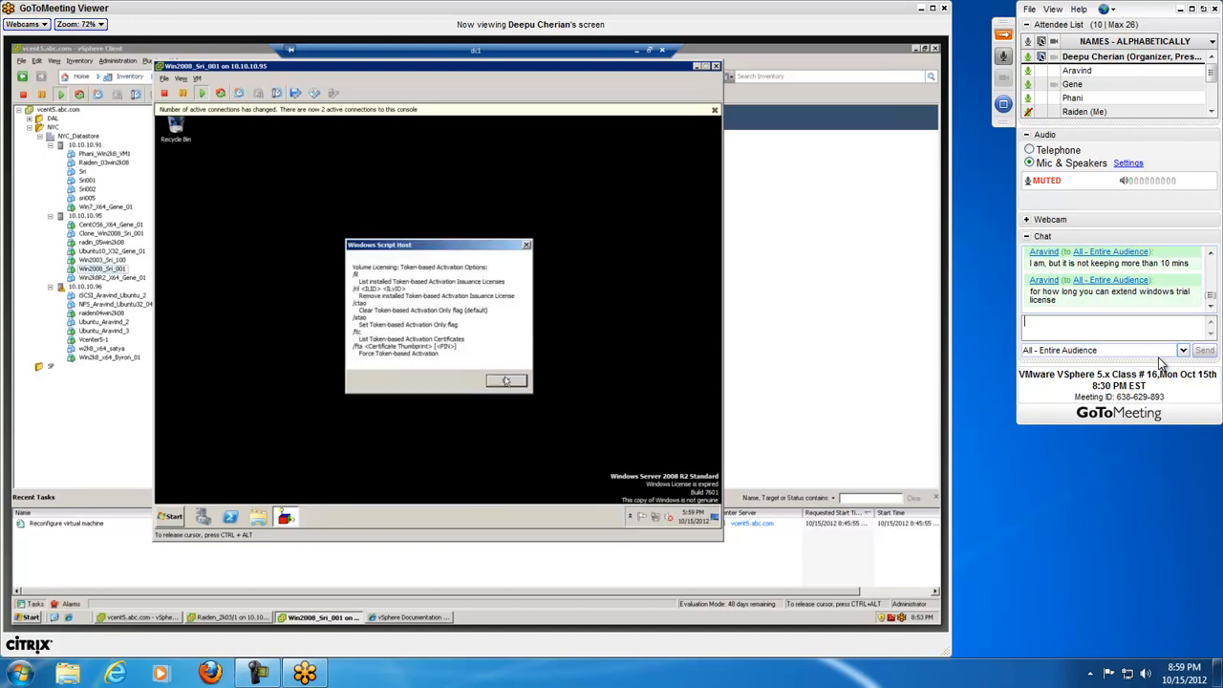
left_click(506, 380)
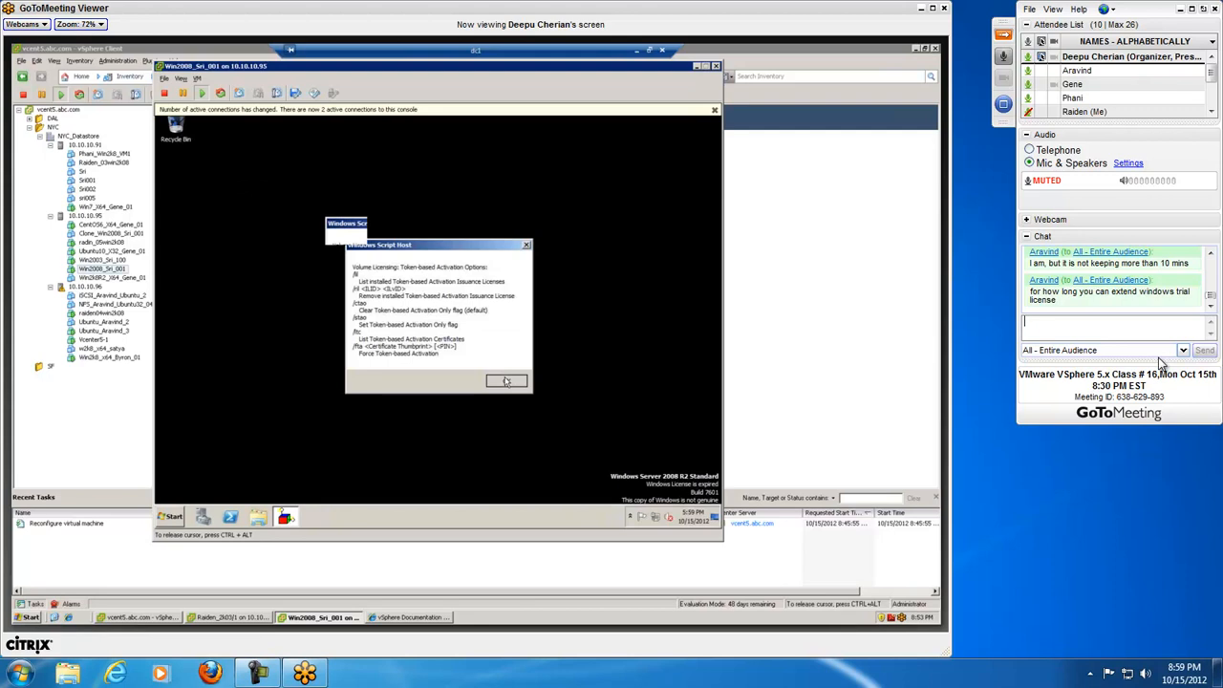
left_click(525, 403)
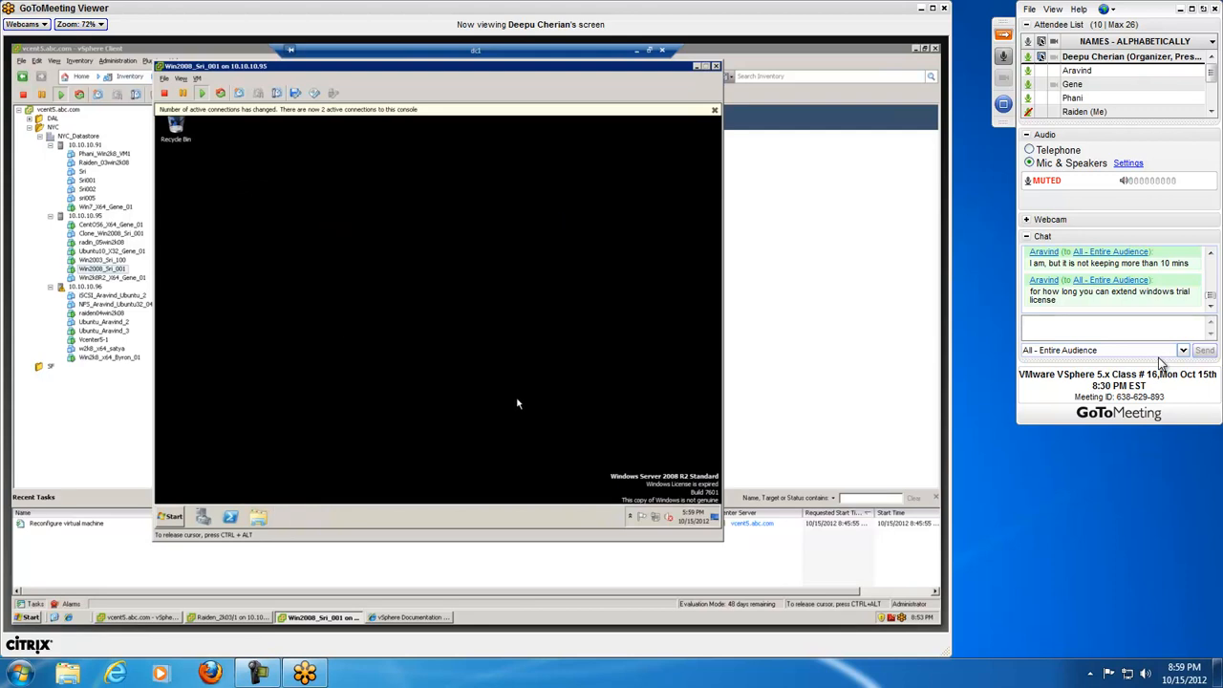
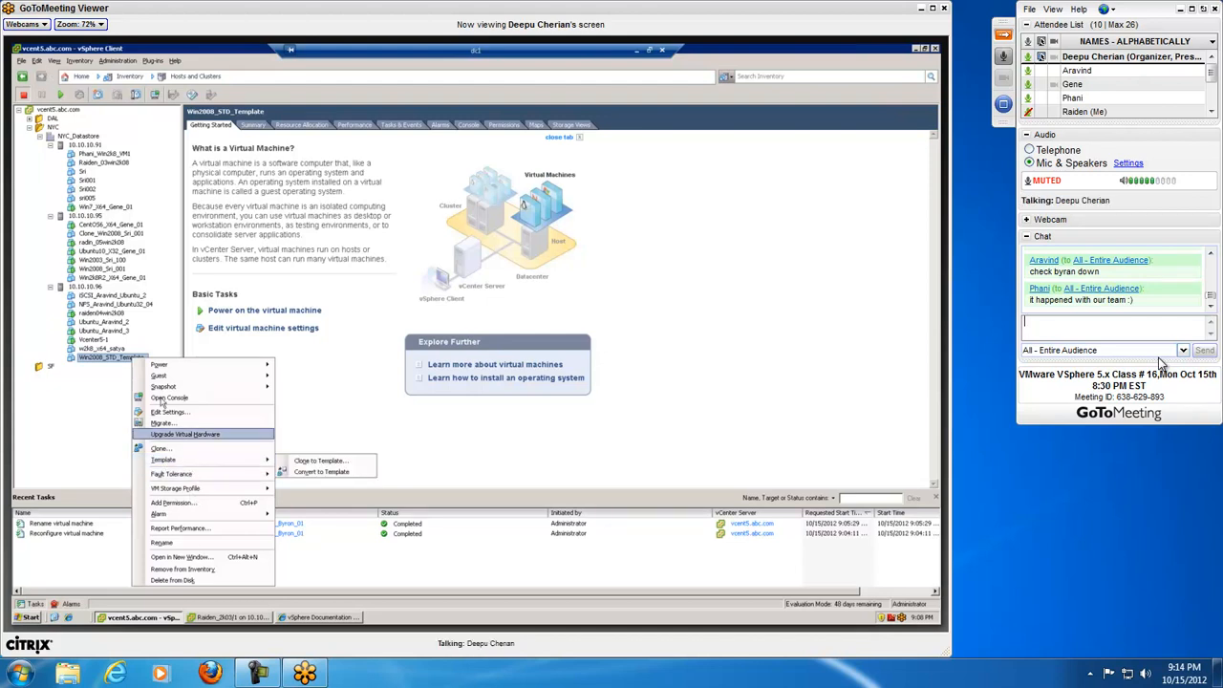
Step: Display the template clone and conversion options for the Win2008_STD_Template virtual machine
mouse_move(176, 464)
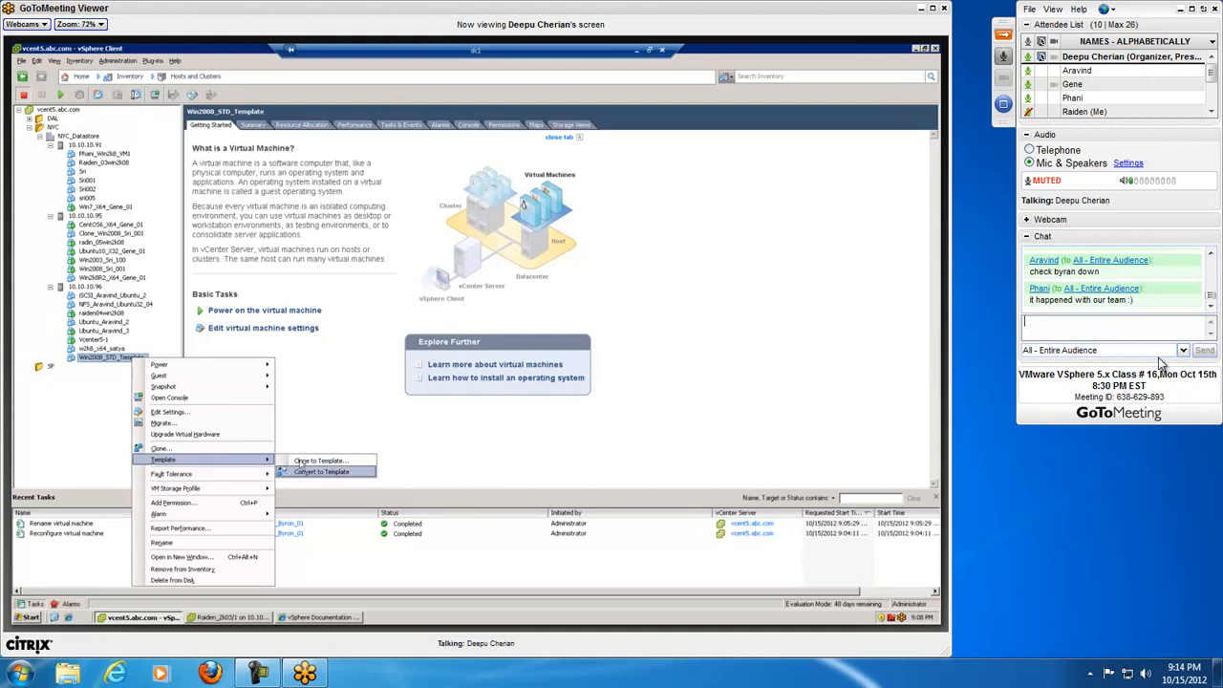
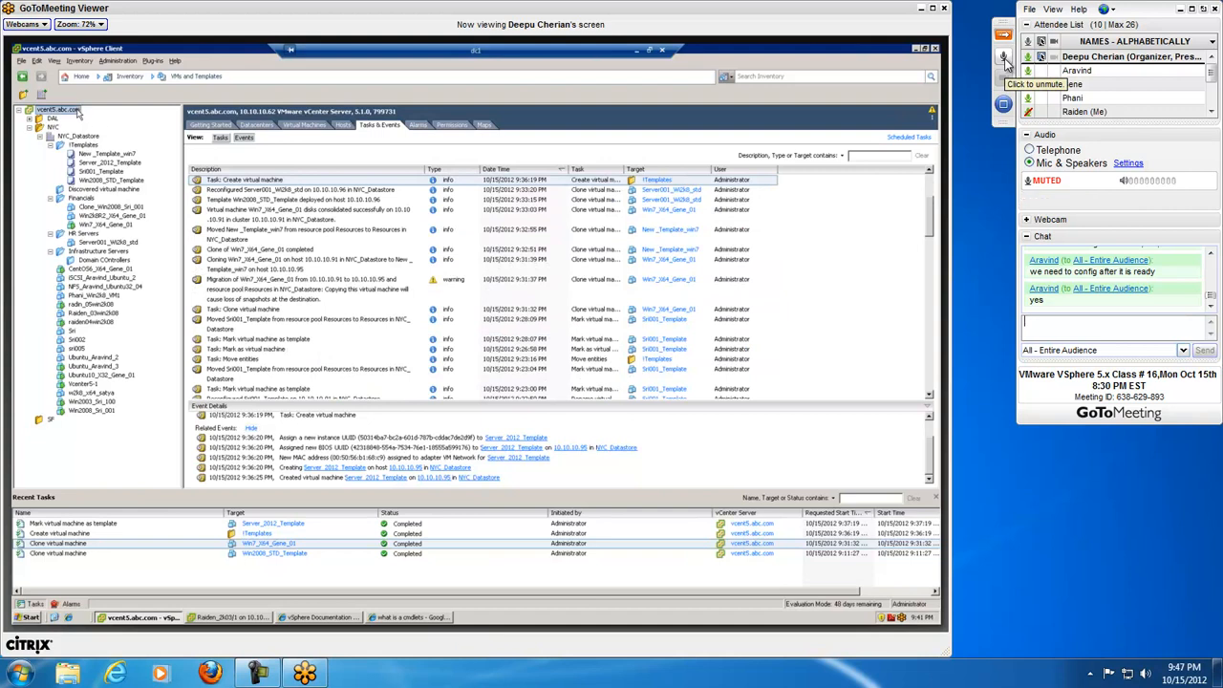
Step: Unmute the meeting microphone to respond to the presenter and mute it again
left_click(1005, 59)
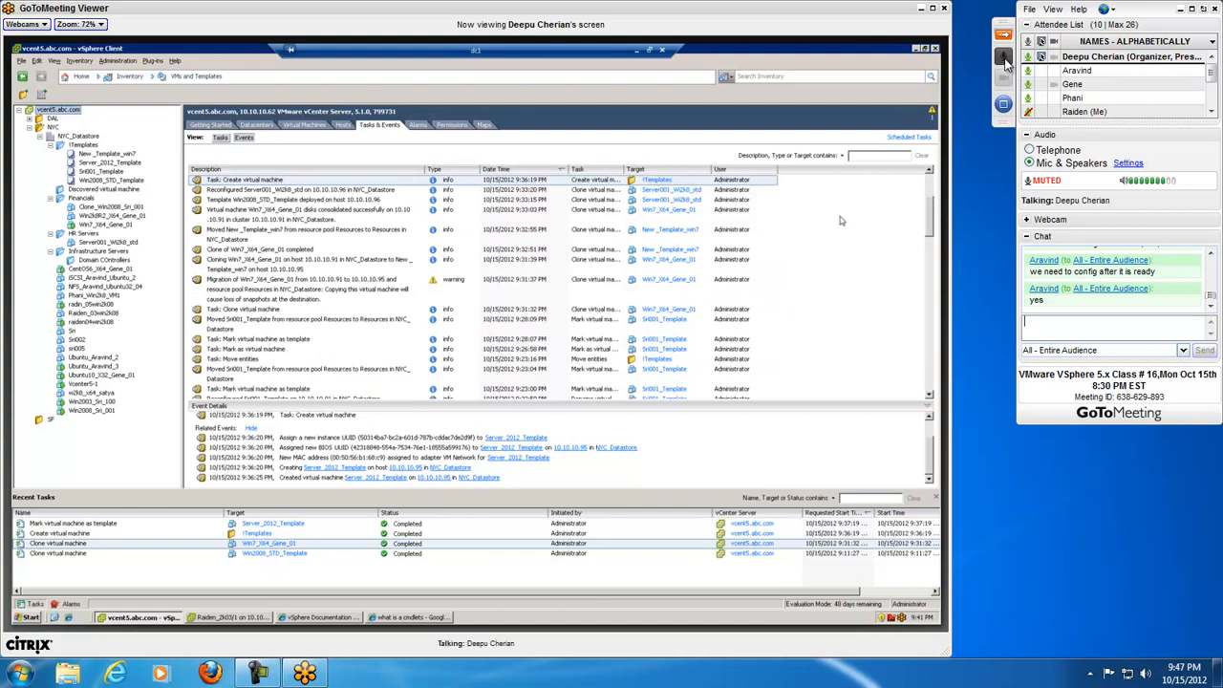
left_click(1002, 56)
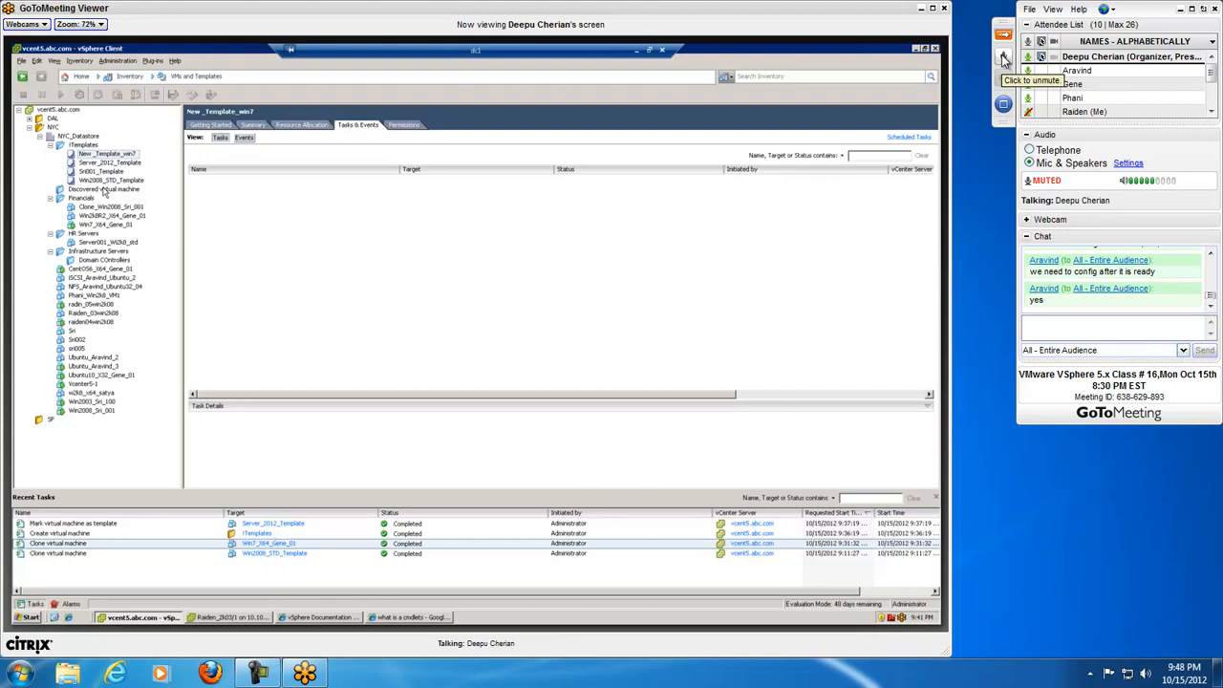
left_click(1003, 59)
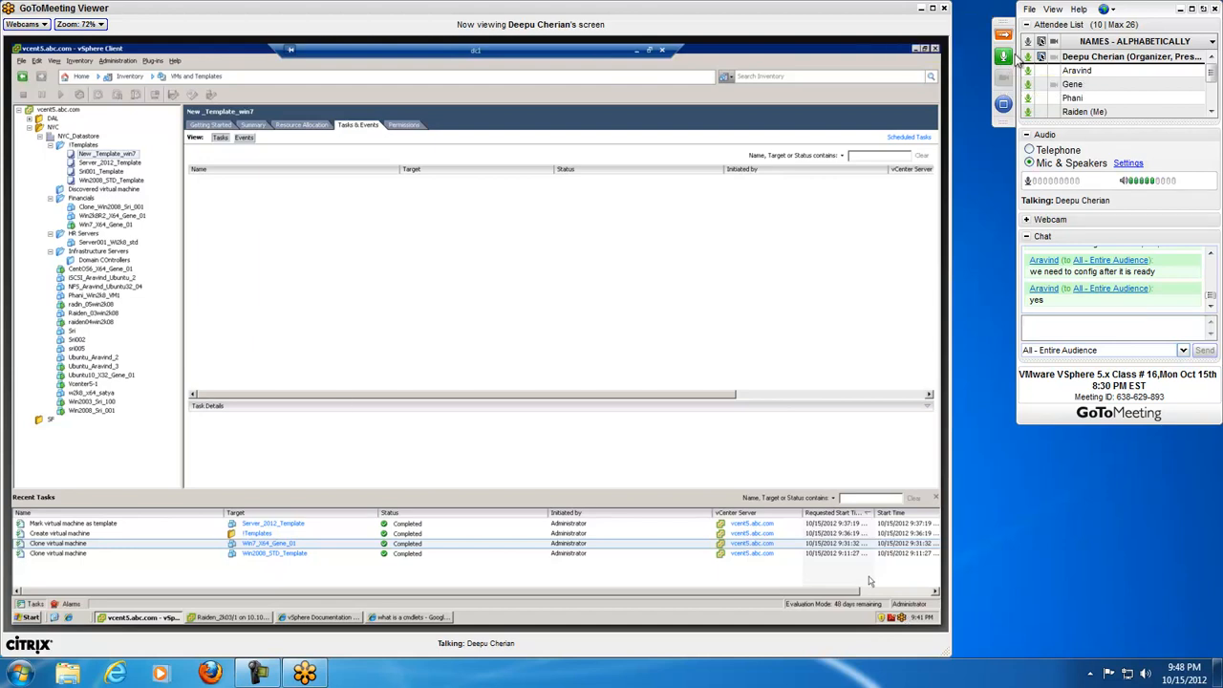
left_click(1004, 57)
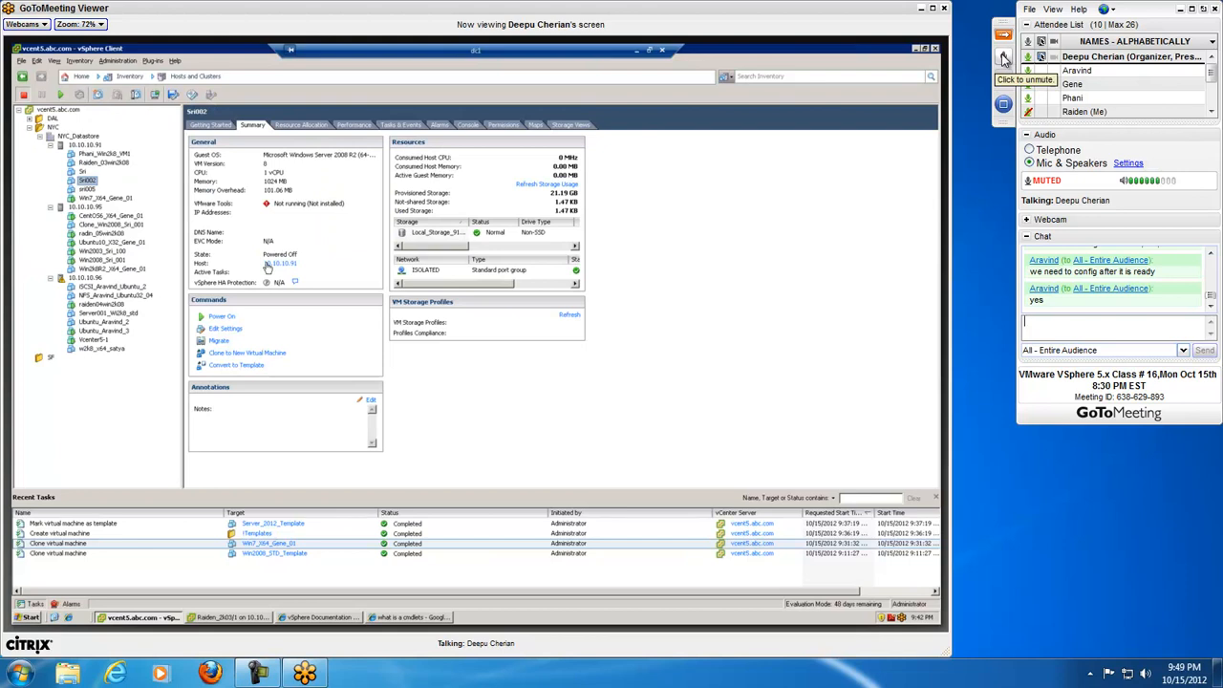
Step: Unmute the microphone, dismiss the unmuted notice, and switch back to muted after speaking
left_click(1003, 59)
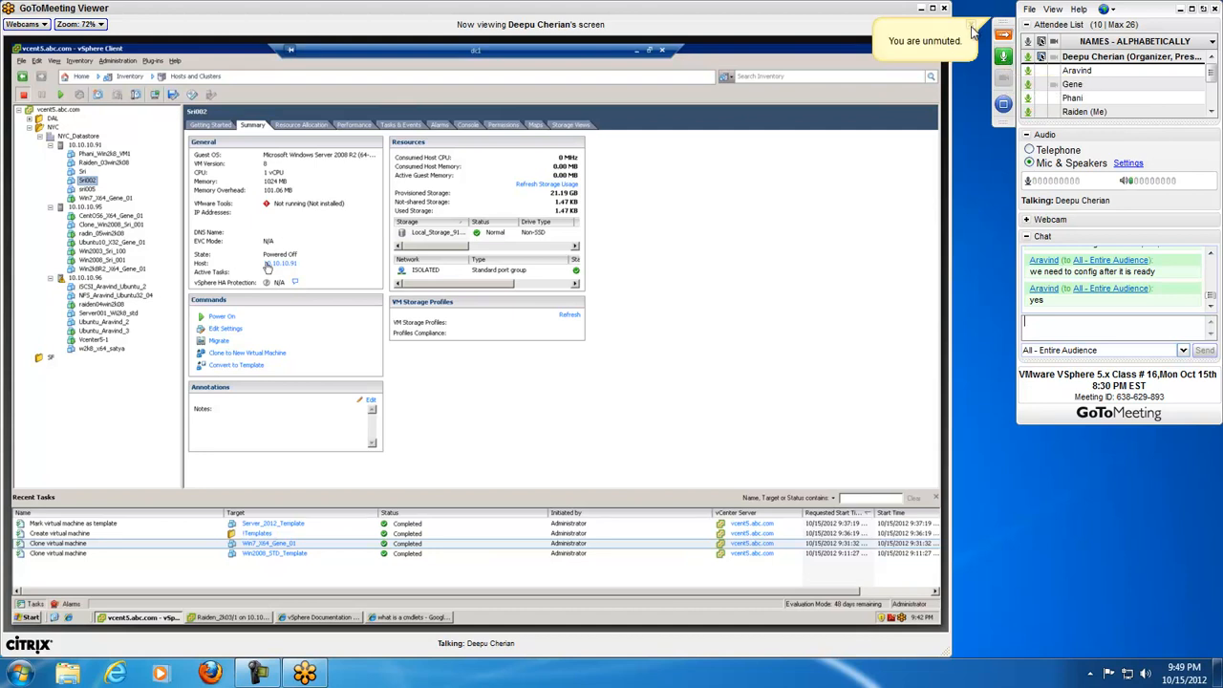
left_click(971, 26)
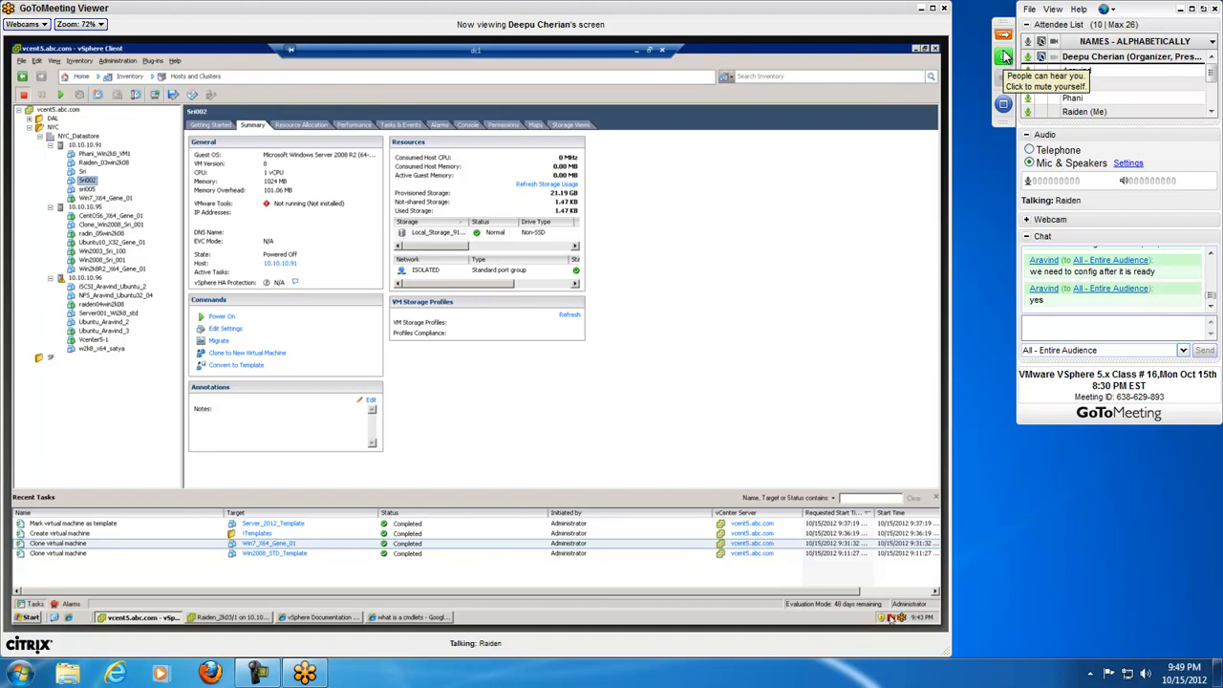
left_click(1004, 56)
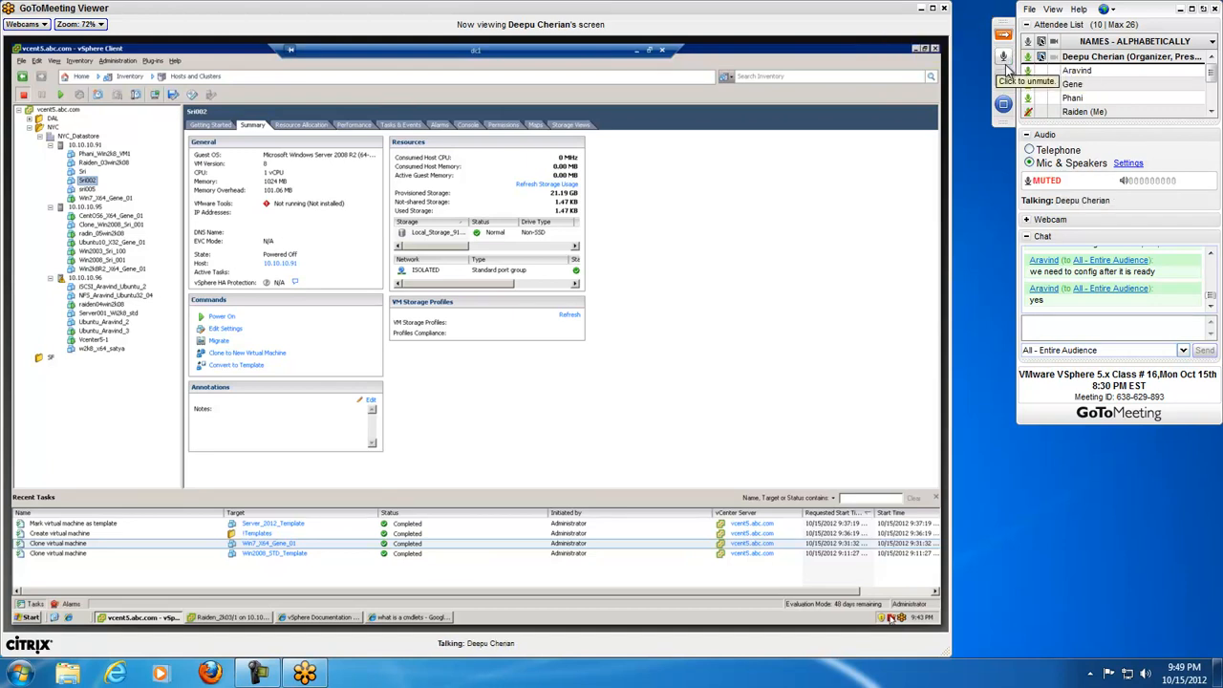
left_click(1004, 59)
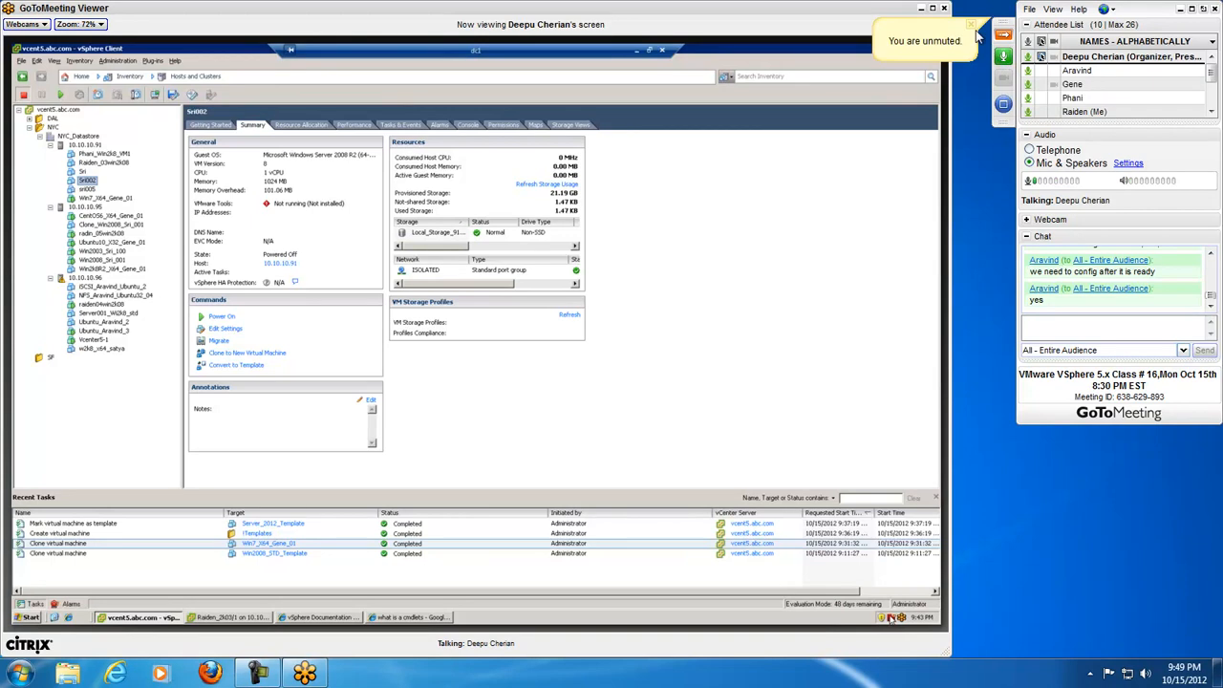
left_click(1003, 57)
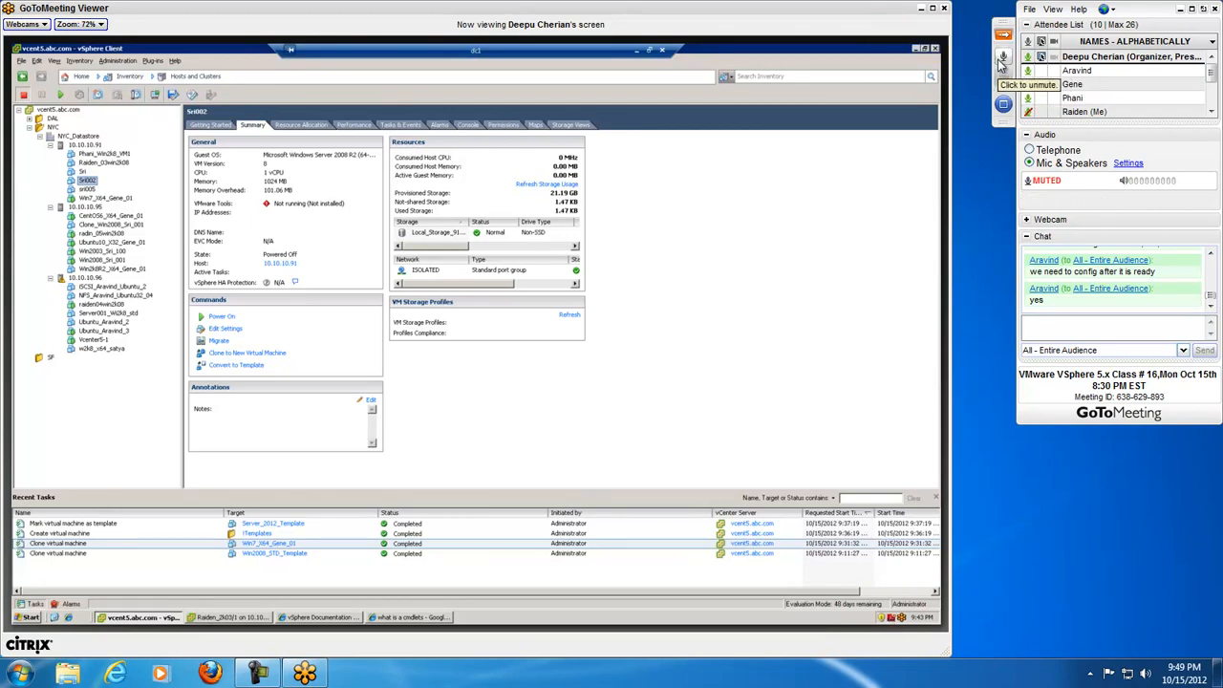
Step: Open Paint on the shared desktop and draw a rectangle outline in the upper-left part of the blank canvas
left_click(34, 618)
left_click(99, 612)
left_click(96, 589)
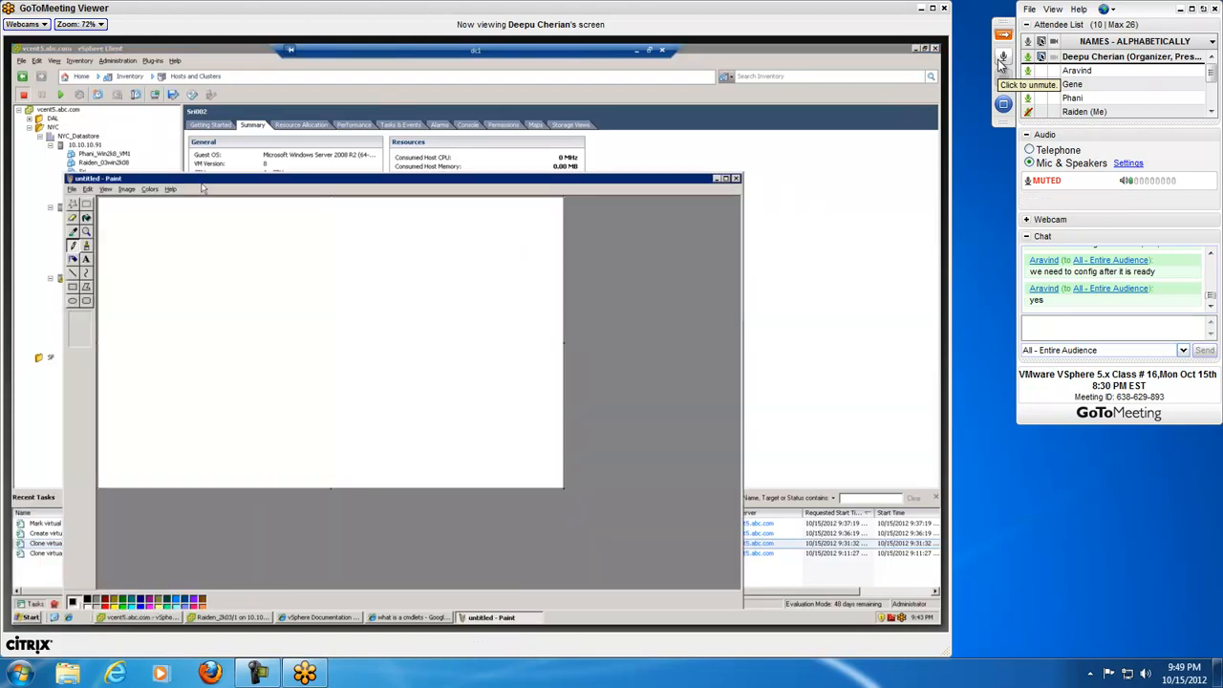
mouse_move(140, 148)
left_mouse_down()
mouse_move(177, 205)
mouse_move(217, 219)
left_mouse_up()
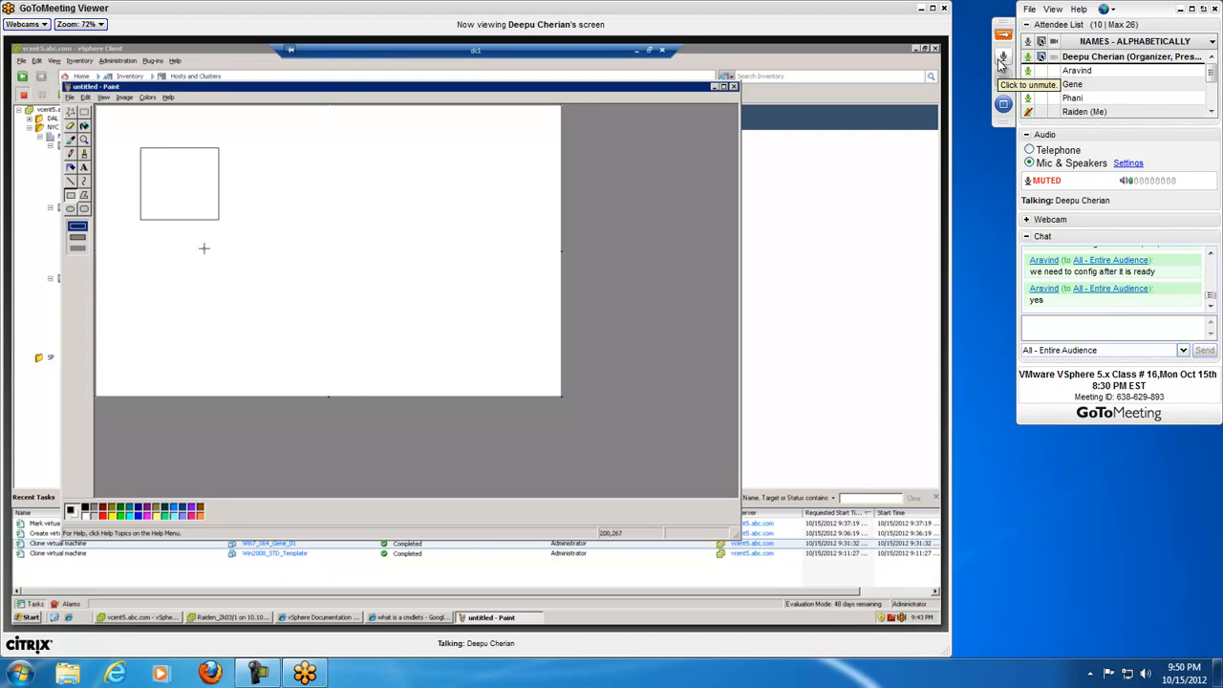
left_click(1067, 326)
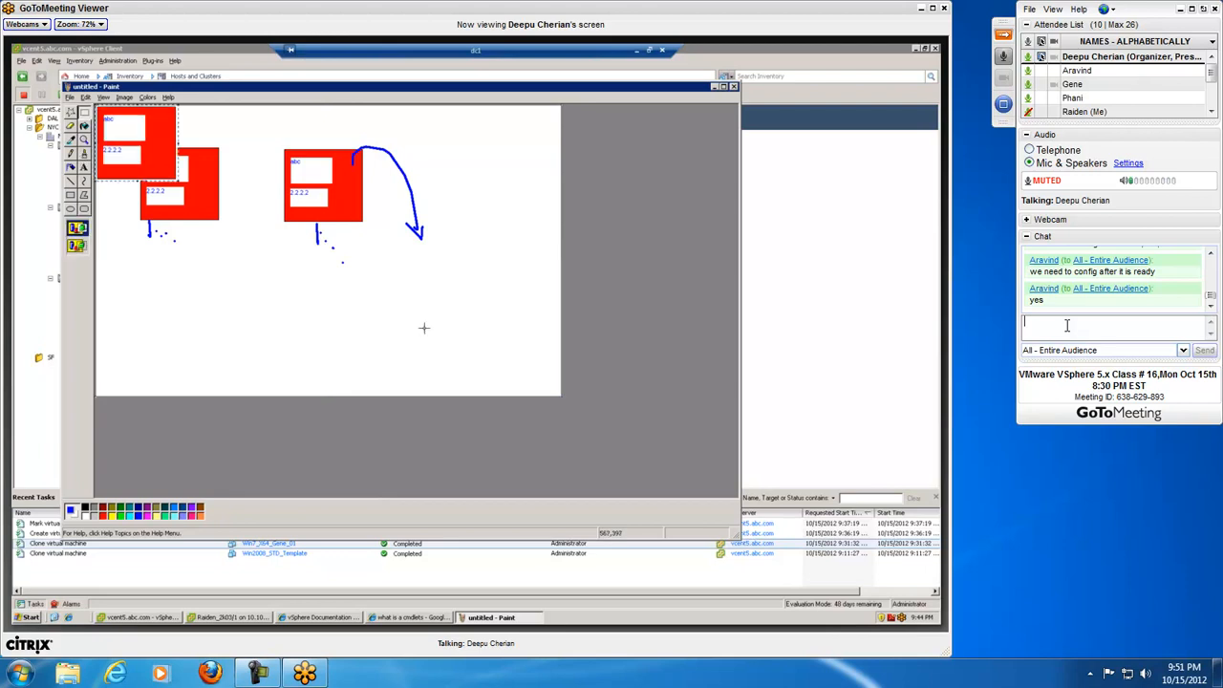
Step: Place three copies of the red "abc / 2222" box in a lower row: under the arrow tip, below the second box, and near the first box
left_click_drag(195, 162, 465, 279)
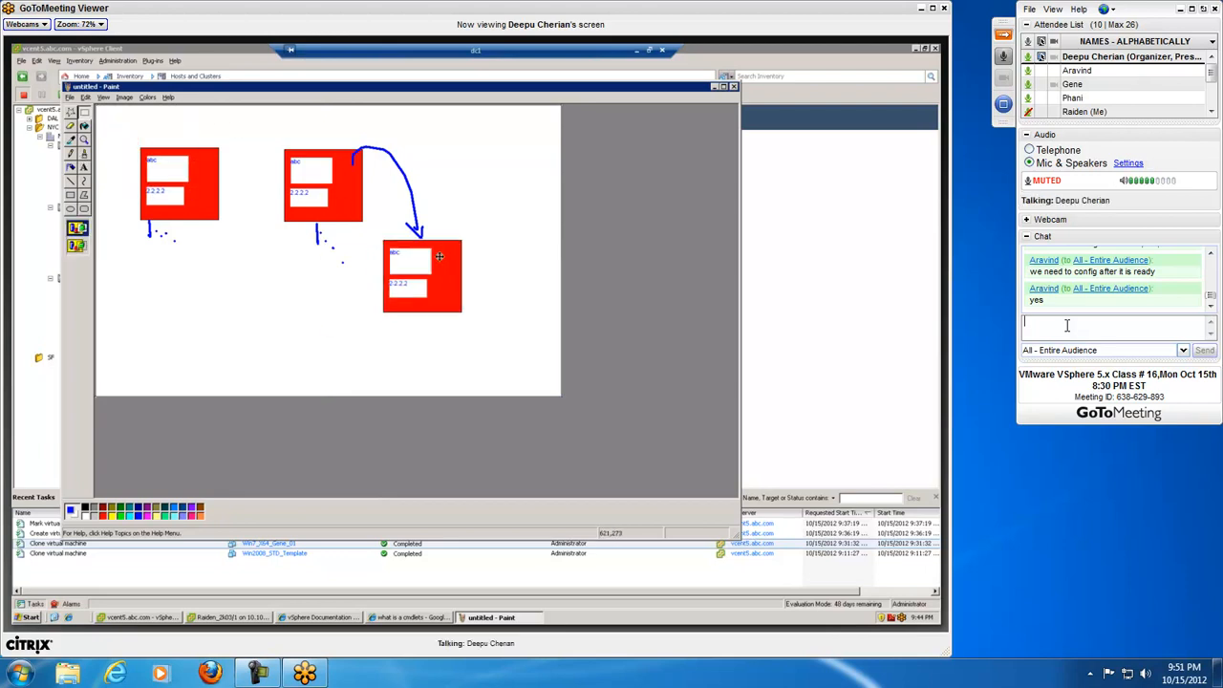
key("ctrl+v")
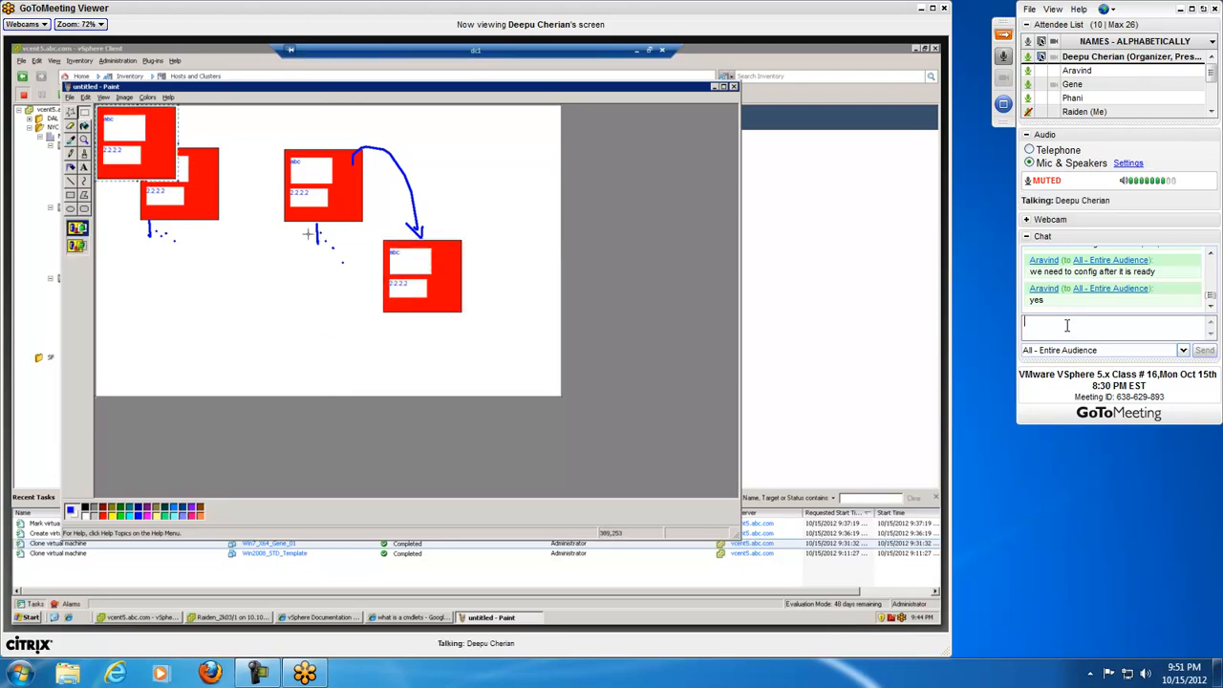
left_click_drag(123, 128, 299, 268)
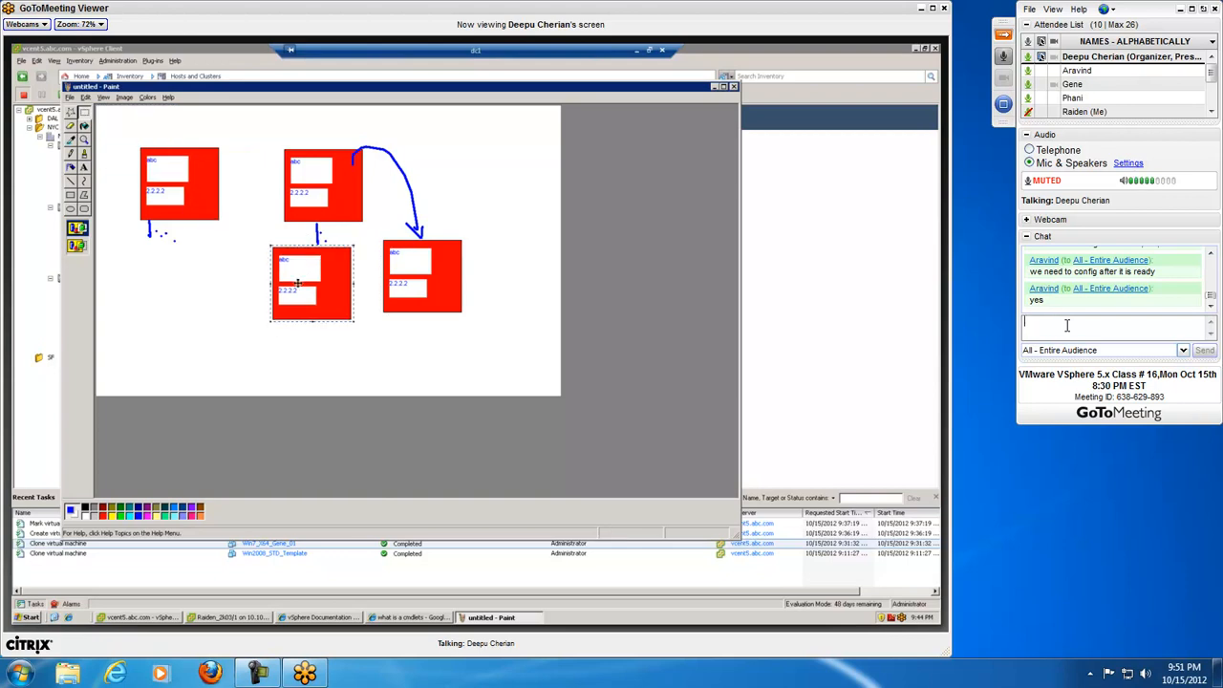
key("ctrl+v")
left_click_drag(158, 152, 243, 295)
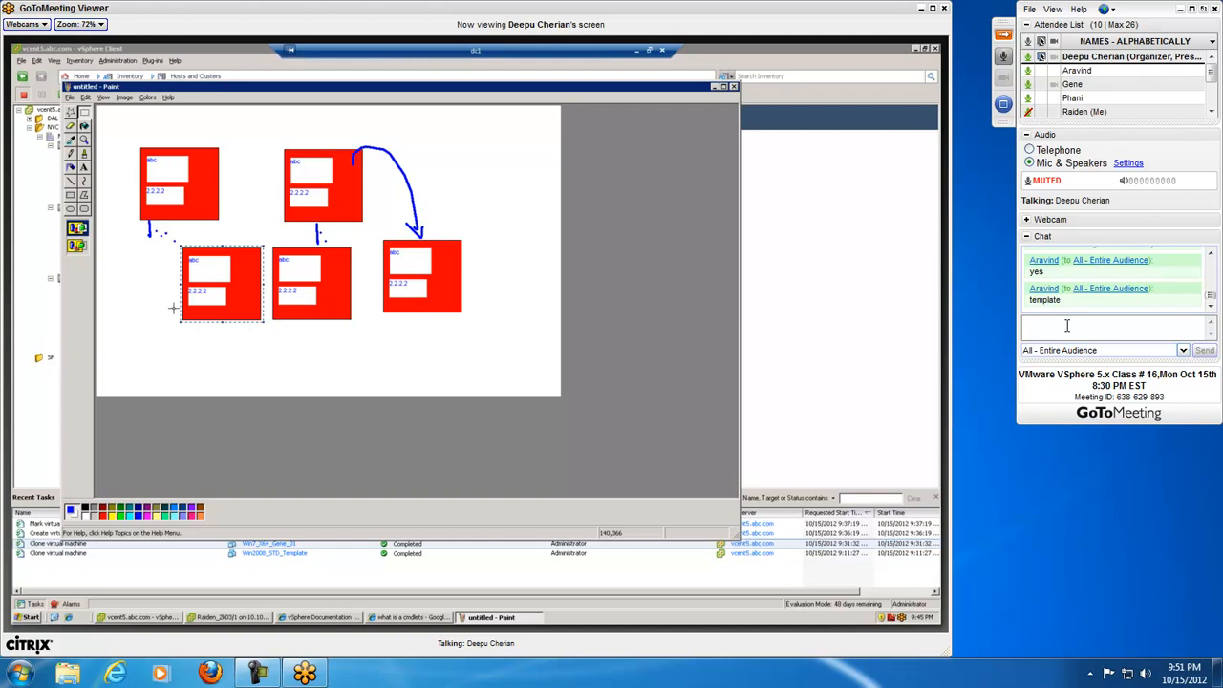
Step: Unmute the microphone to answer, mute it, and view earlier messages in the chat
left_click(1003, 56)
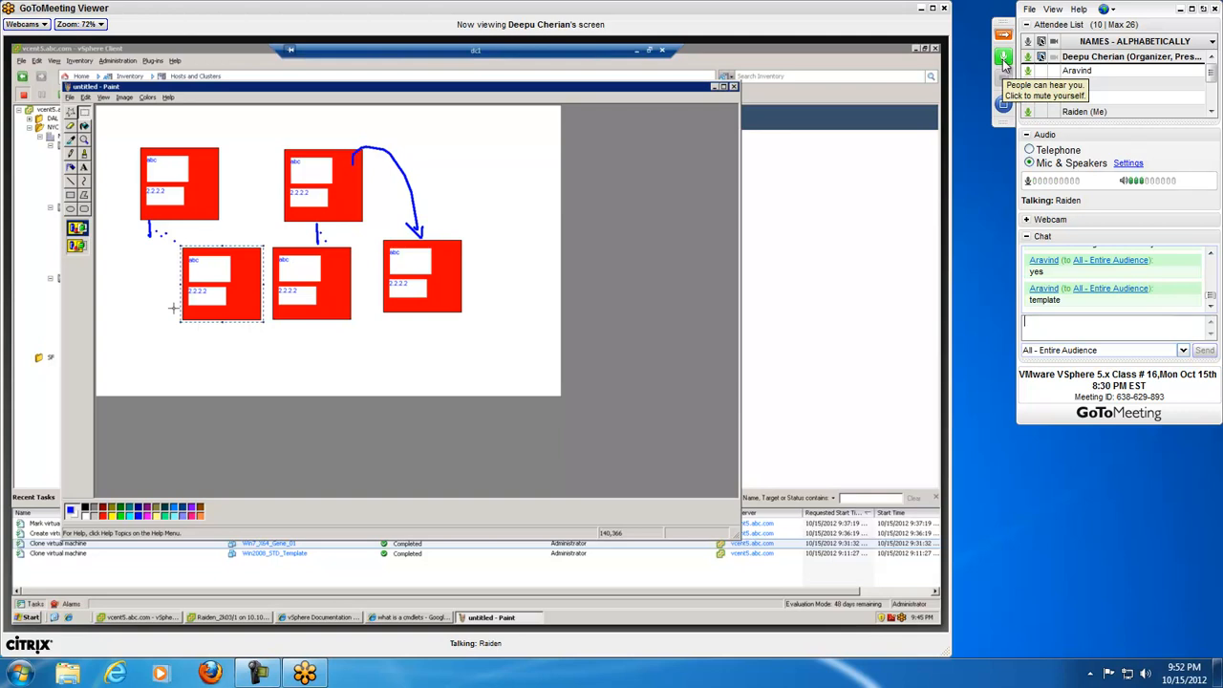
left_click(1004, 59)
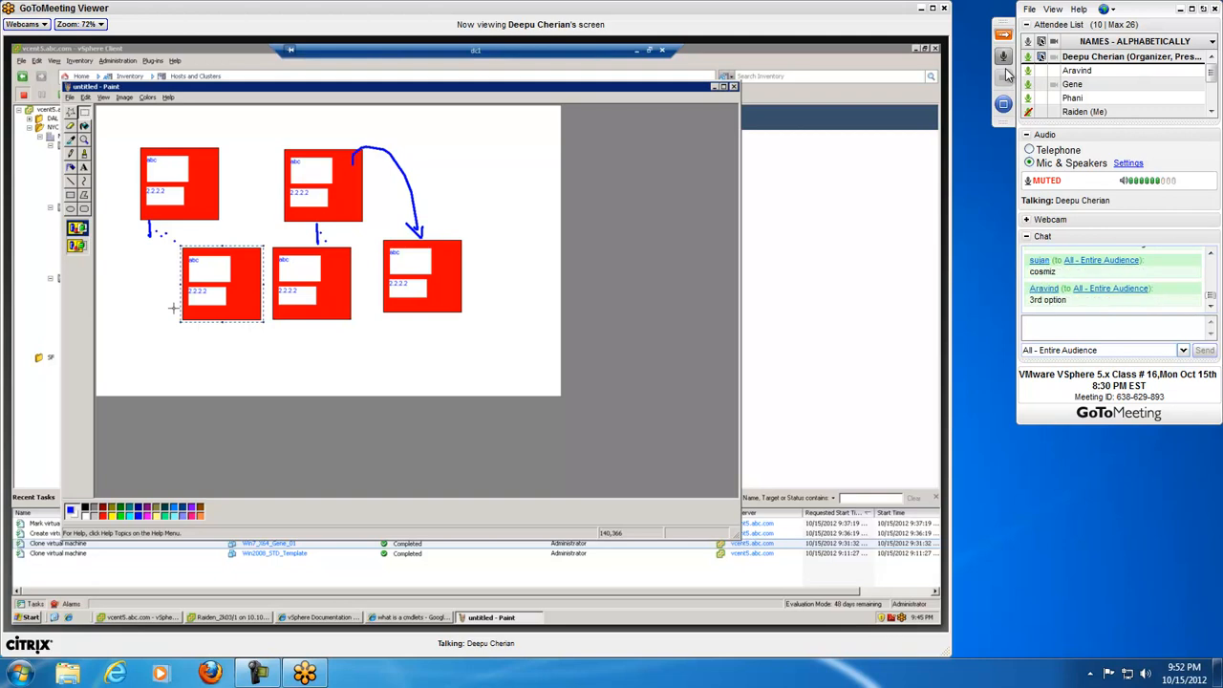
left_click(1212, 252)
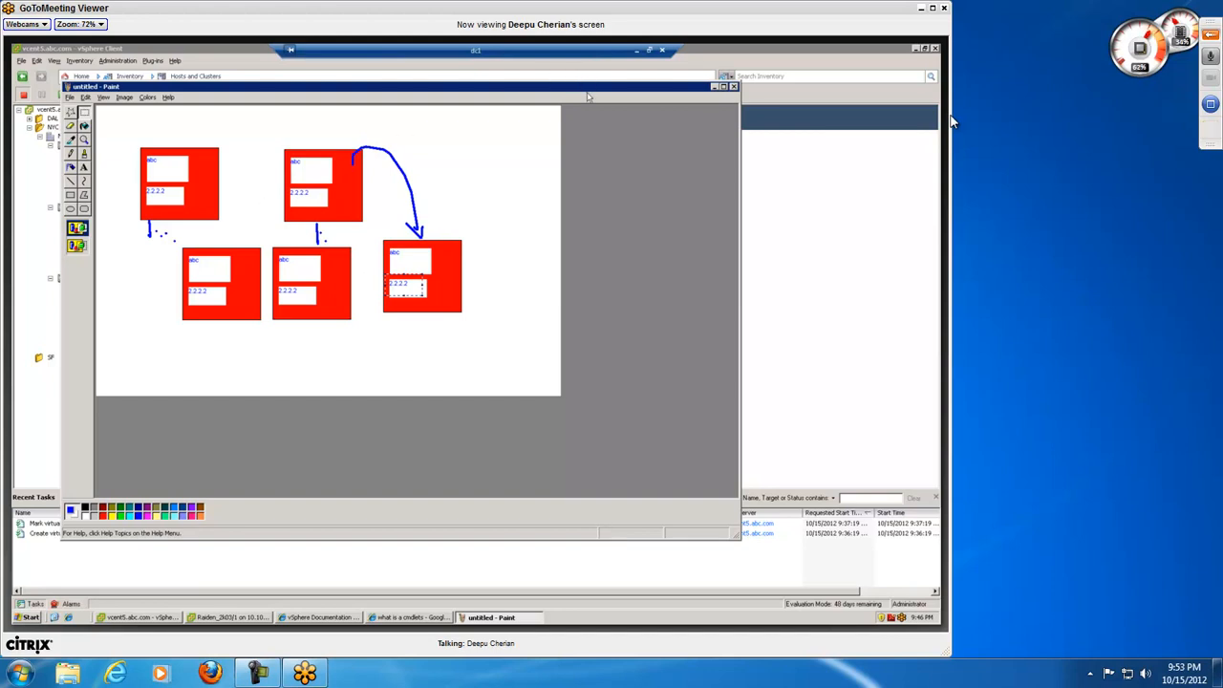
Step: Restore the collapsed meeting control panel, unmuting the microphone for each reply and leaving it muted
left_click(1211, 57)
left_click(1211, 36)
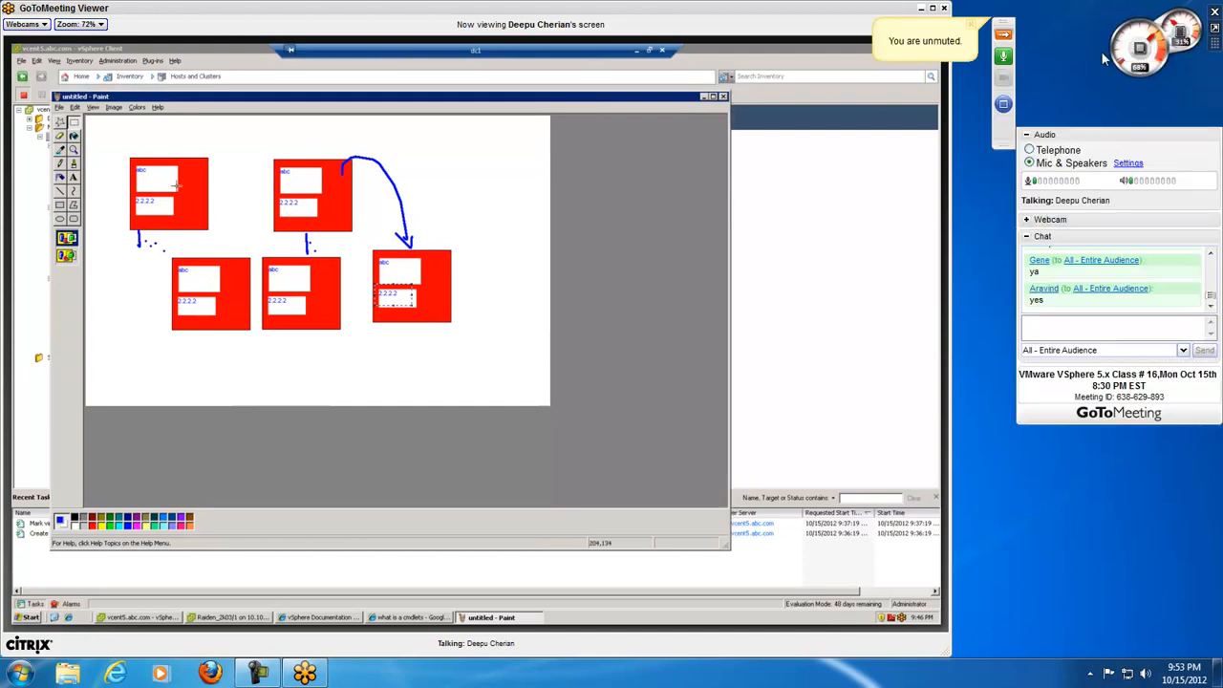
left_click(1004, 55)
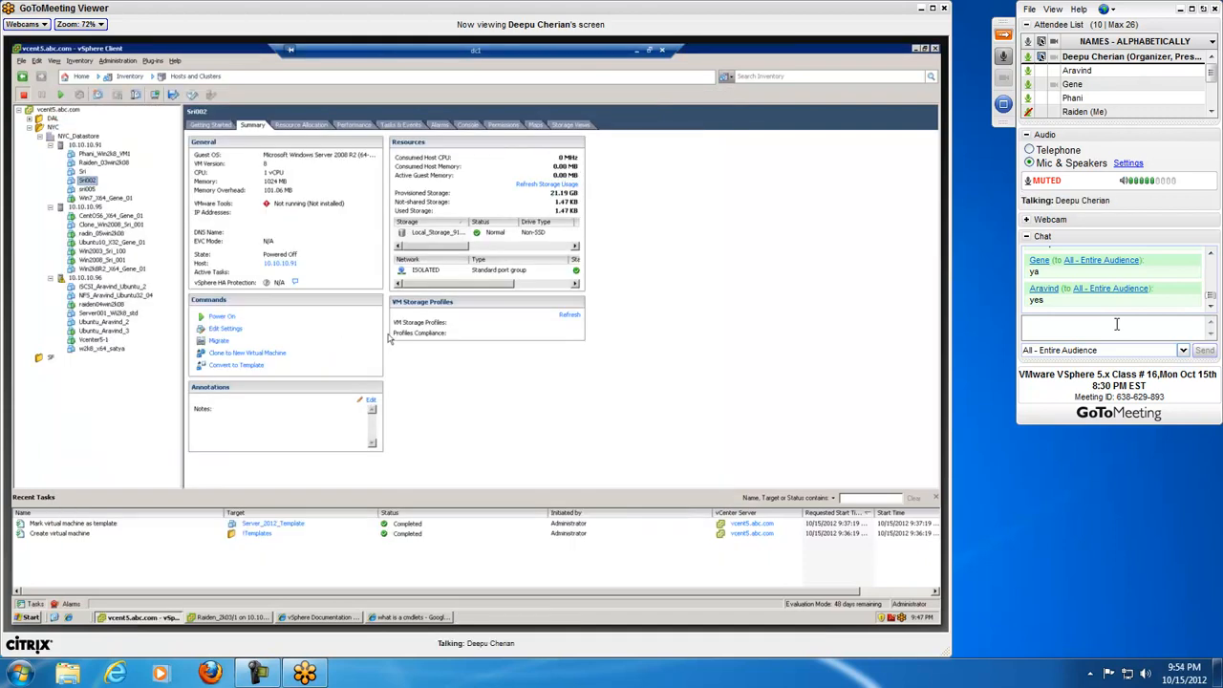
left_click(1001, 55)
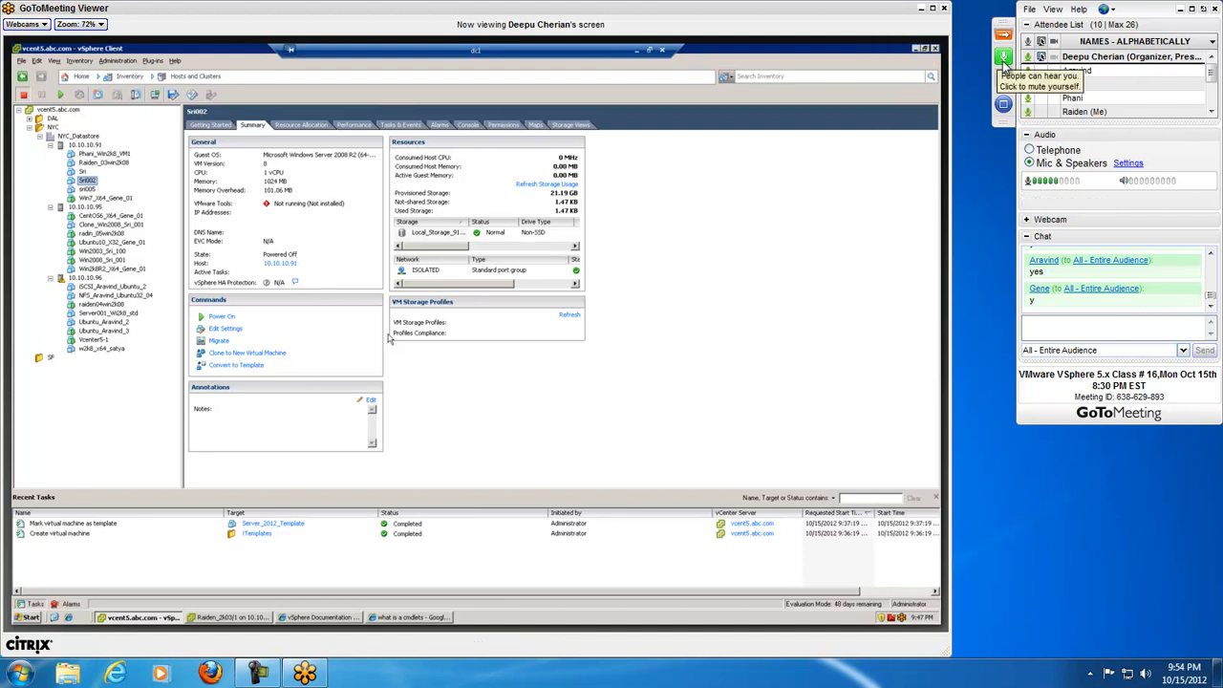
left_click(1003, 58)
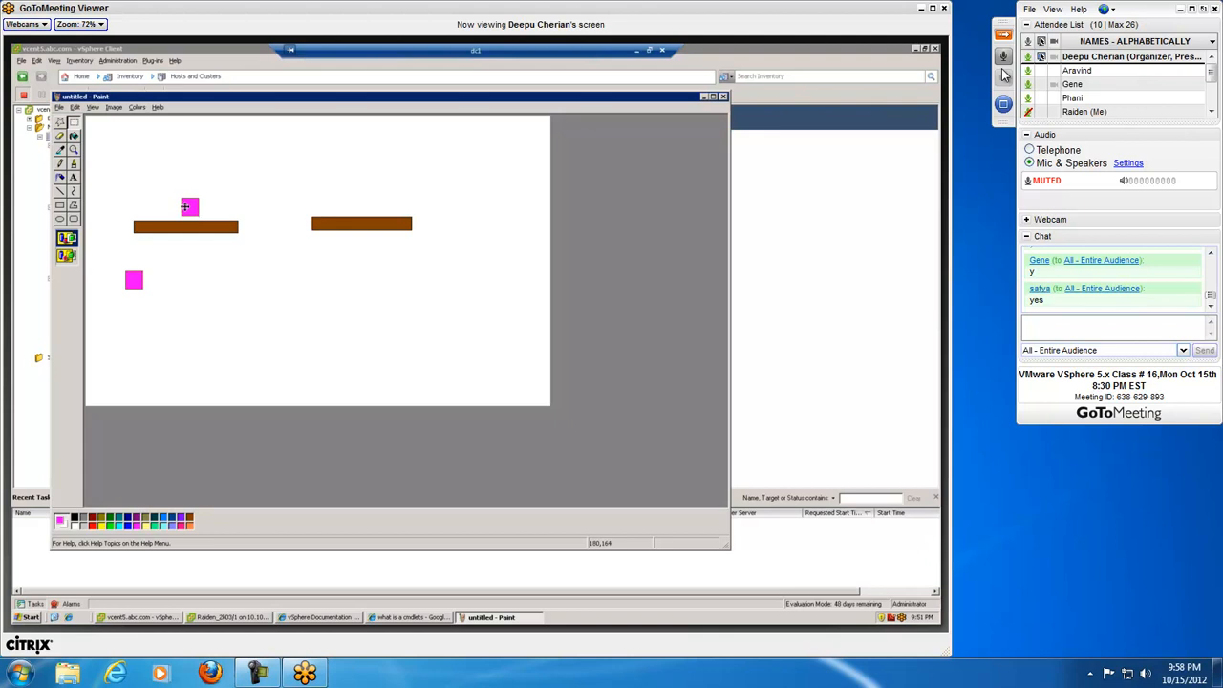
Step: Copy the magenta square beside itself above the first brown bar and above the second bar, and delete the loose square below
key("ctrl+c")
key("ctrl+v")
left_click_drag(98, 128, 154, 208)
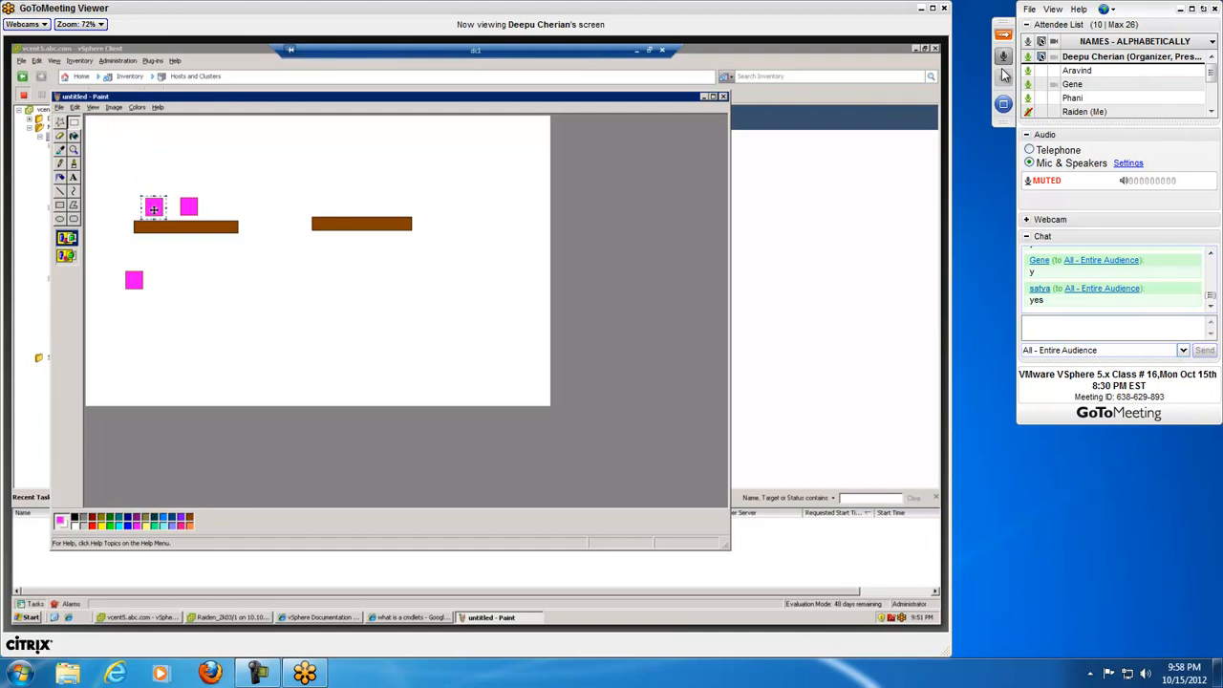
key("ctrl+v")
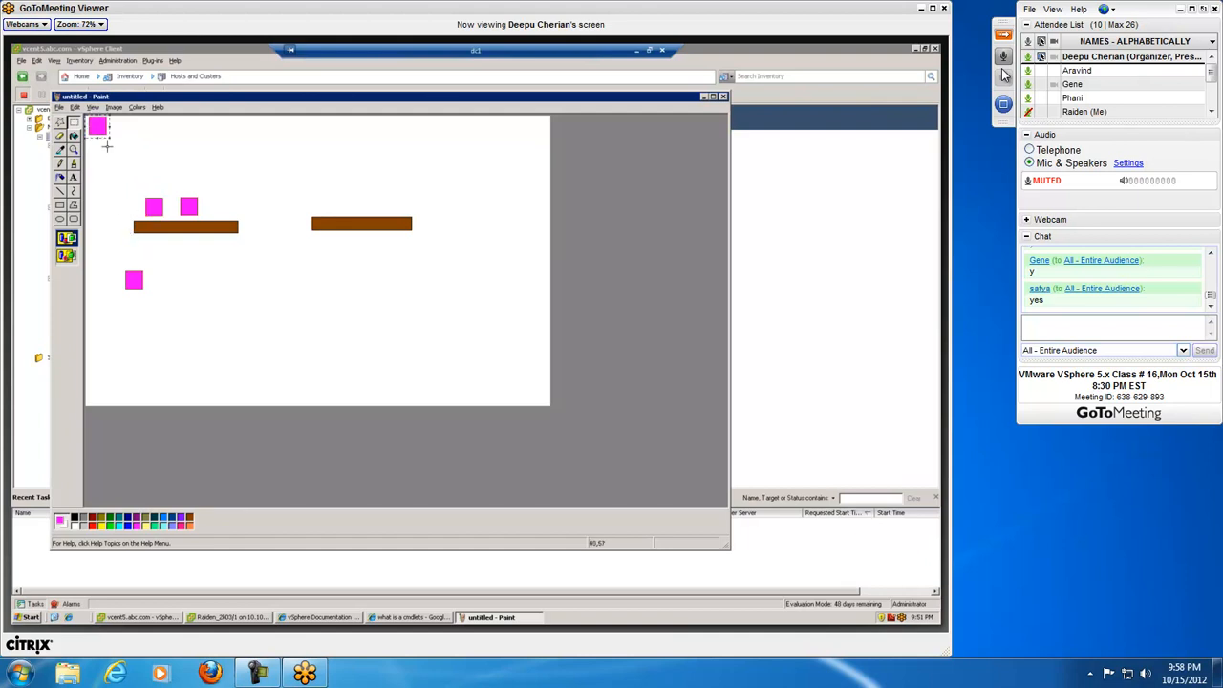
left_click_drag(99, 128, 389, 207)
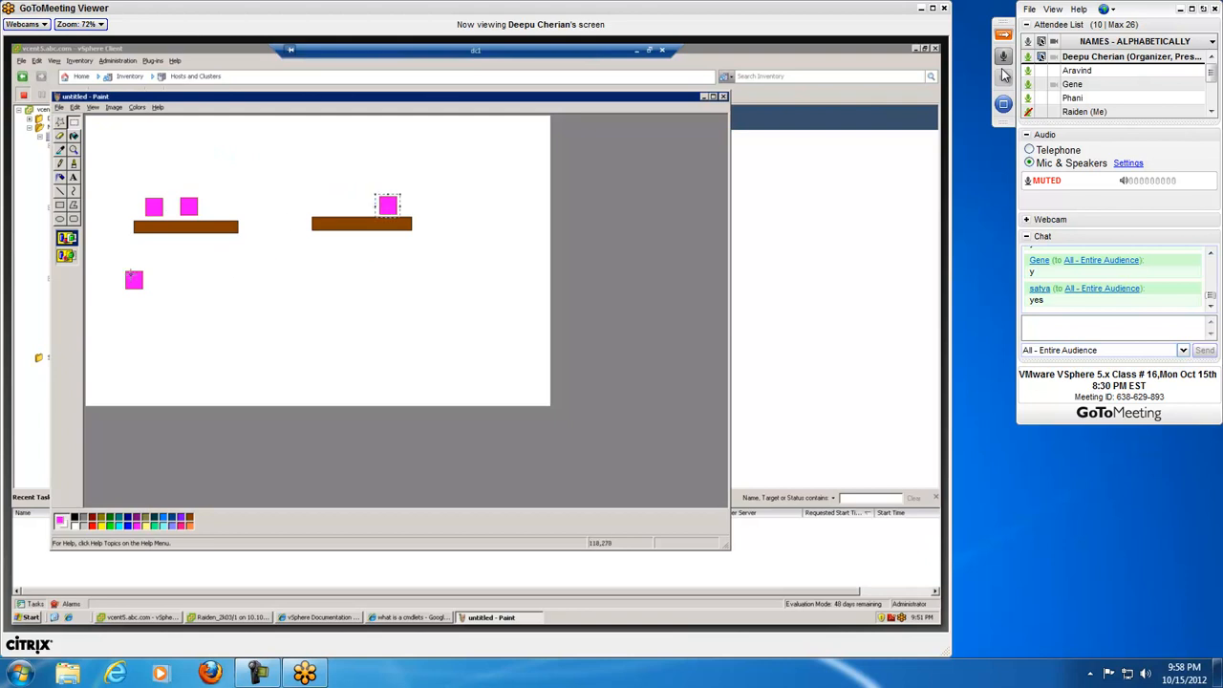
left_click_drag(118, 268, 153, 292)
key("Delete")
Step: Fill the left square above the first brown bar with cyan and the square above the second bar with green
left_click(122, 524)
left_click(74, 136)
left_click(158, 204)
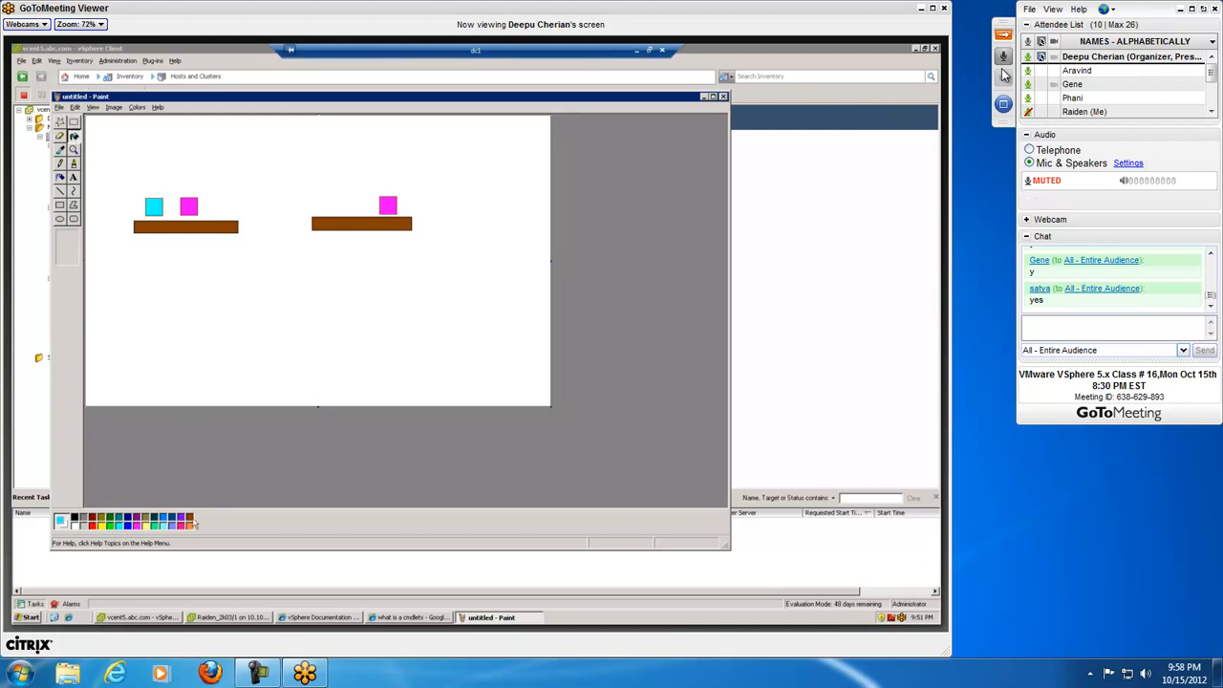
left_click(154, 525)
left_click(388, 204)
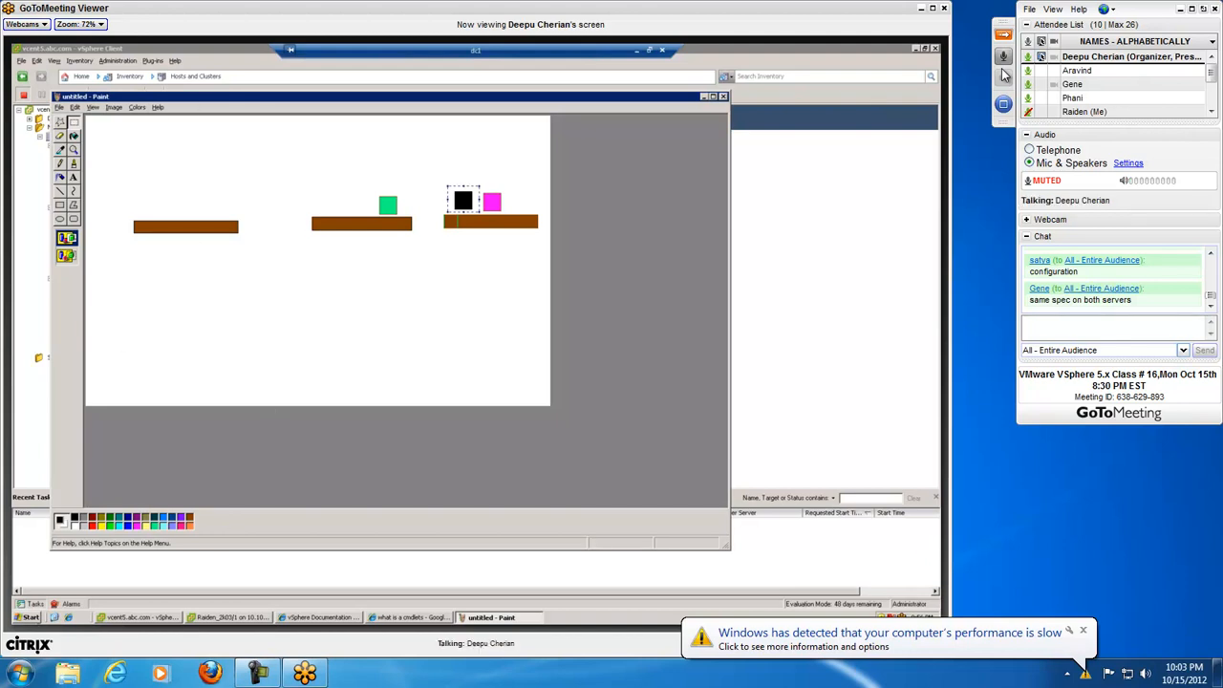
Step: Open a blank Notepad document on the shared desktop
left_click(31, 617)
left_click(96, 559)
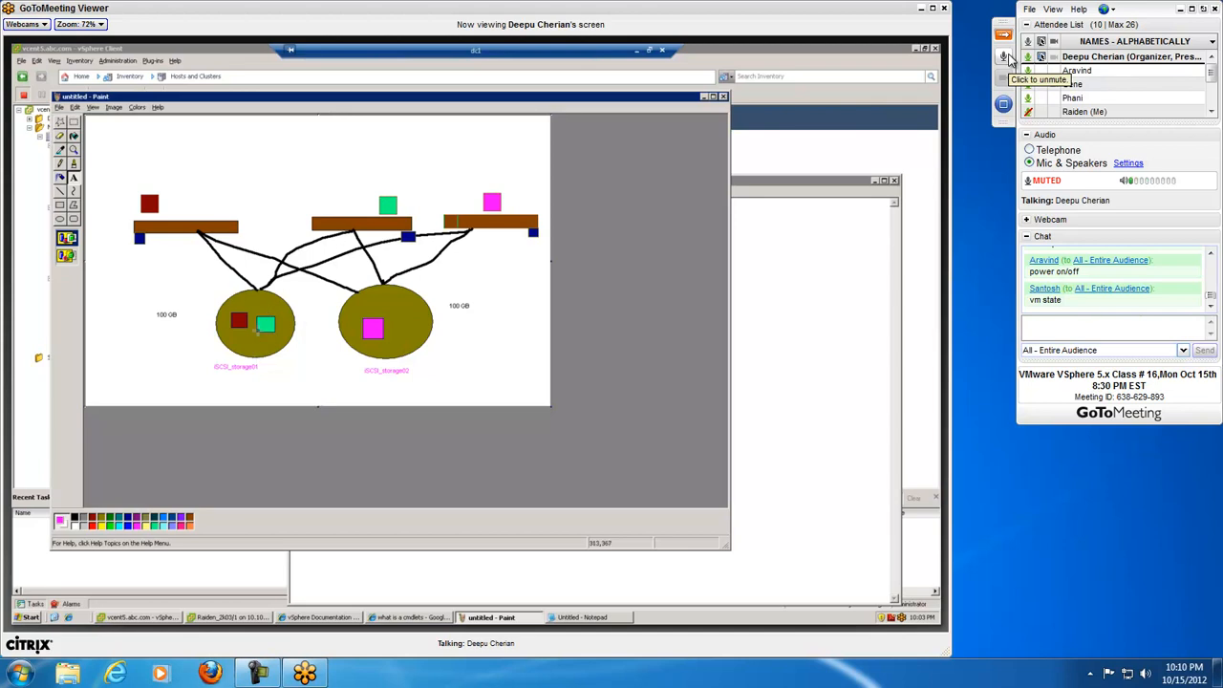
Step: Unmute the microphone to answer the question about the storage diagram, and mute it after the reply
left_click(1009, 57)
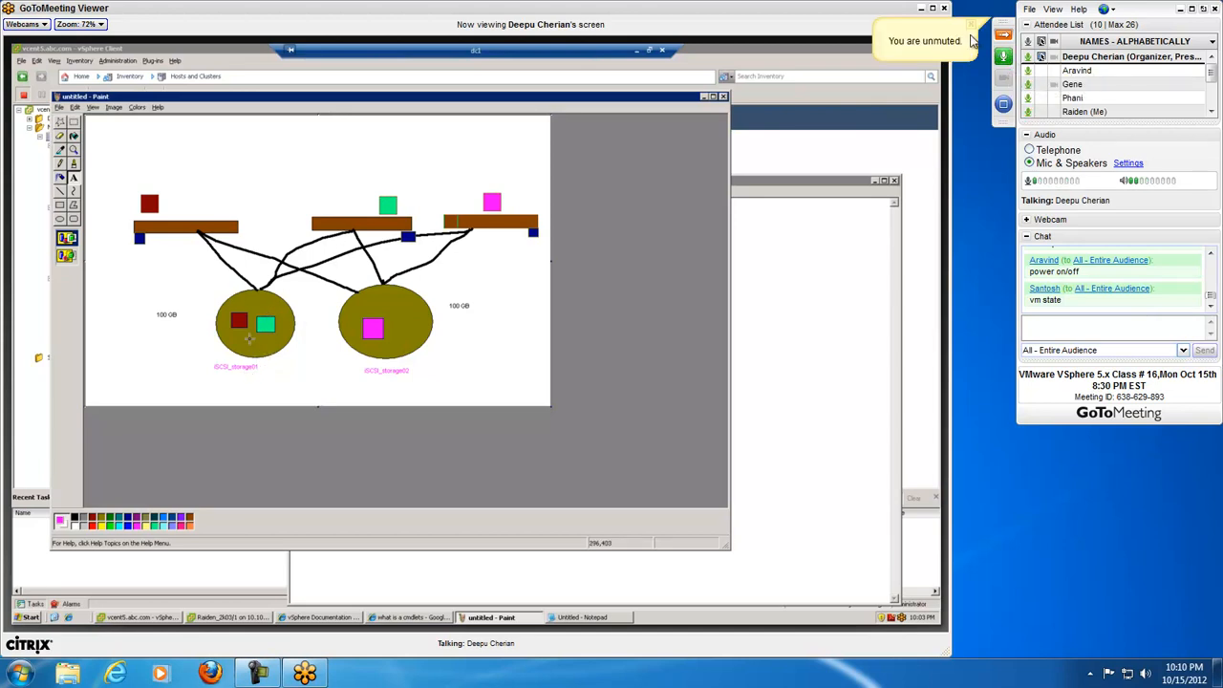
left_click(1003, 58)
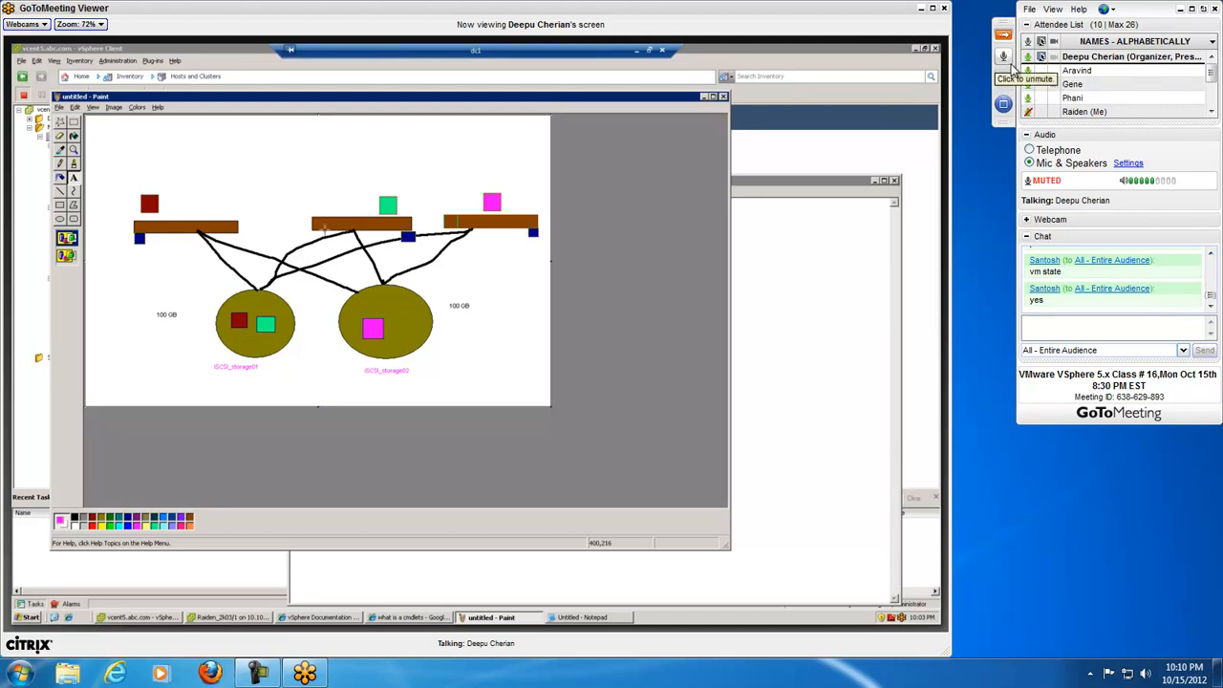
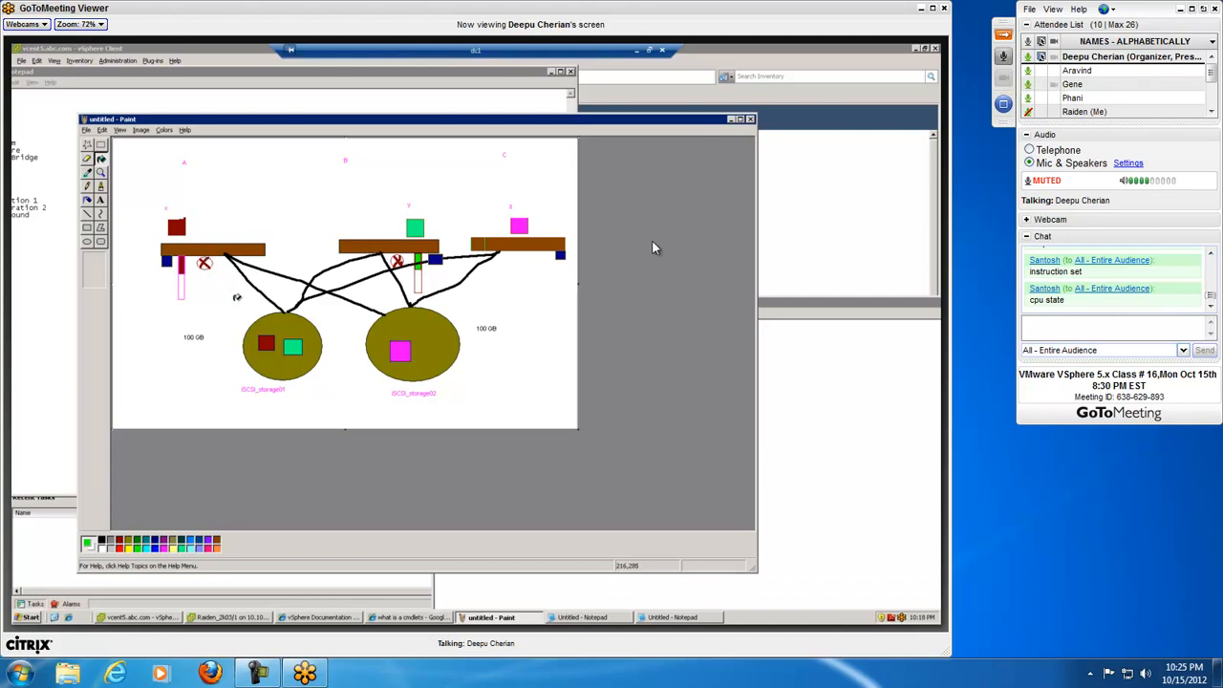
Step: View the presenter's shared desktop full screen and reply "Yes" in the class chat
left_click(256, 674)
left_click(256, 673)
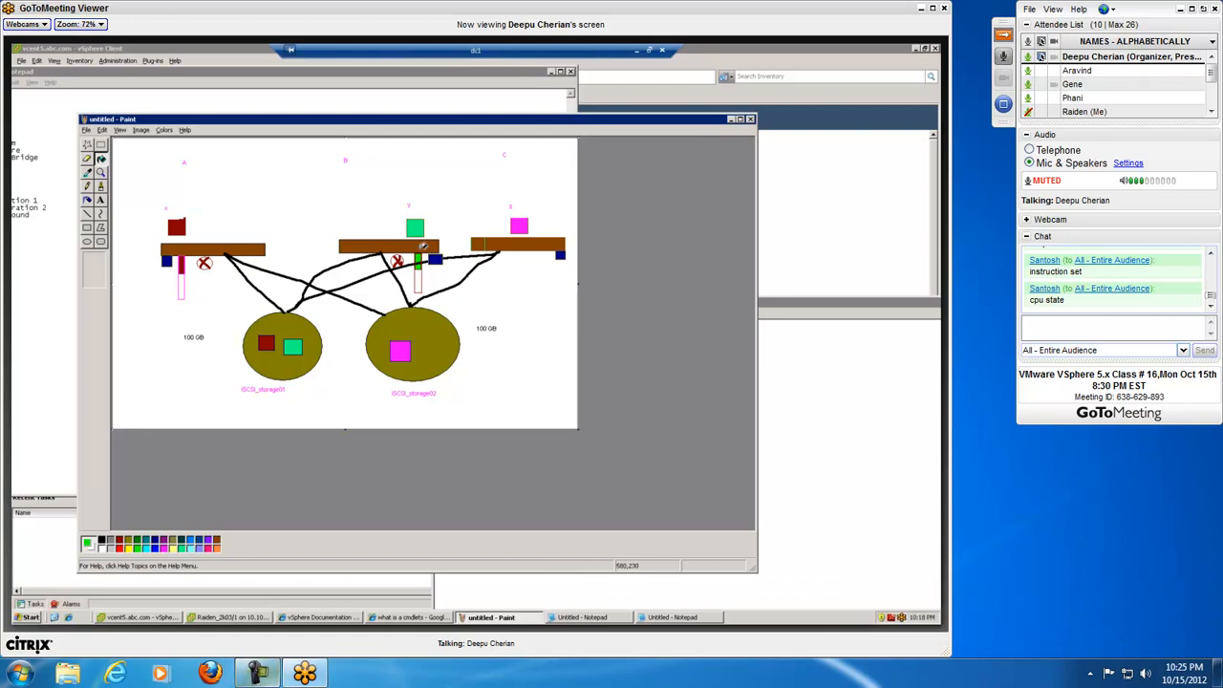
left_click(931, 7)
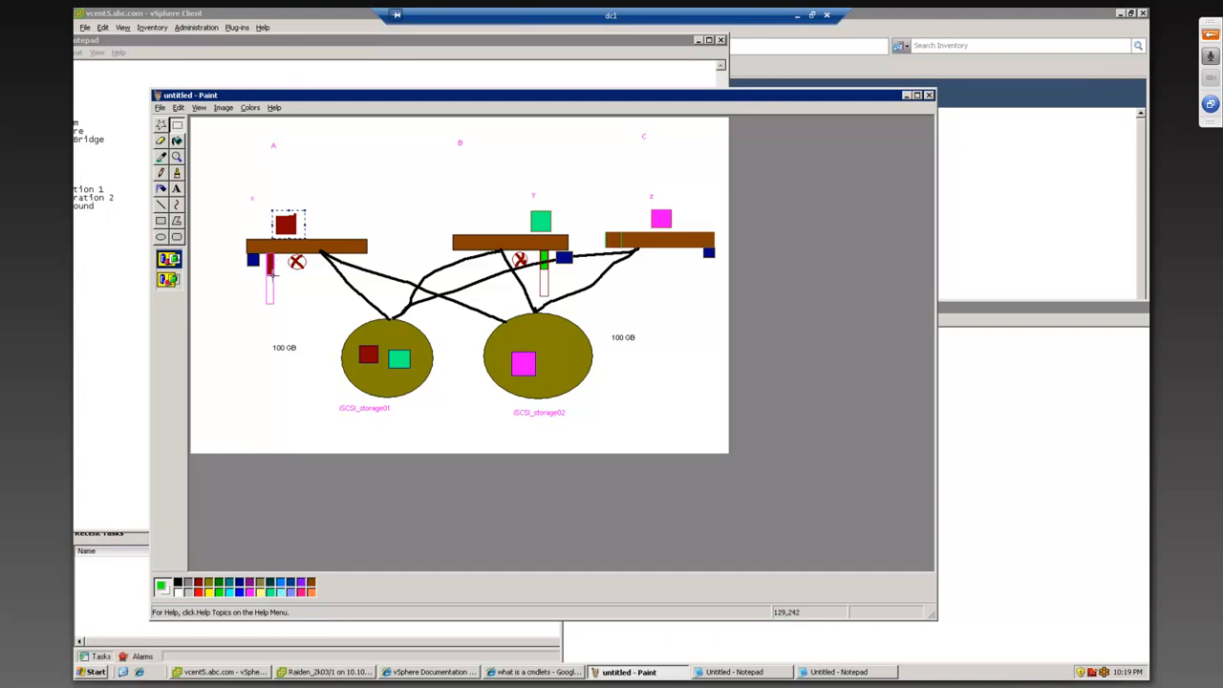
left_click(1211, 33)
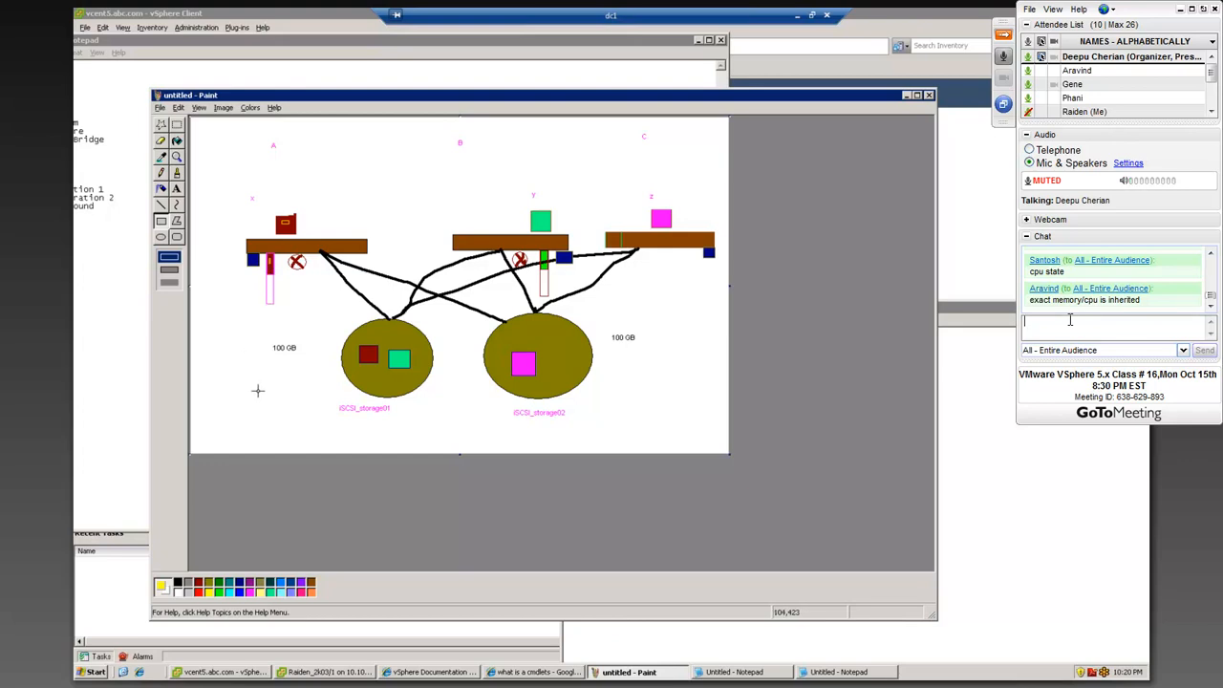
type("Yes")
key("Return")
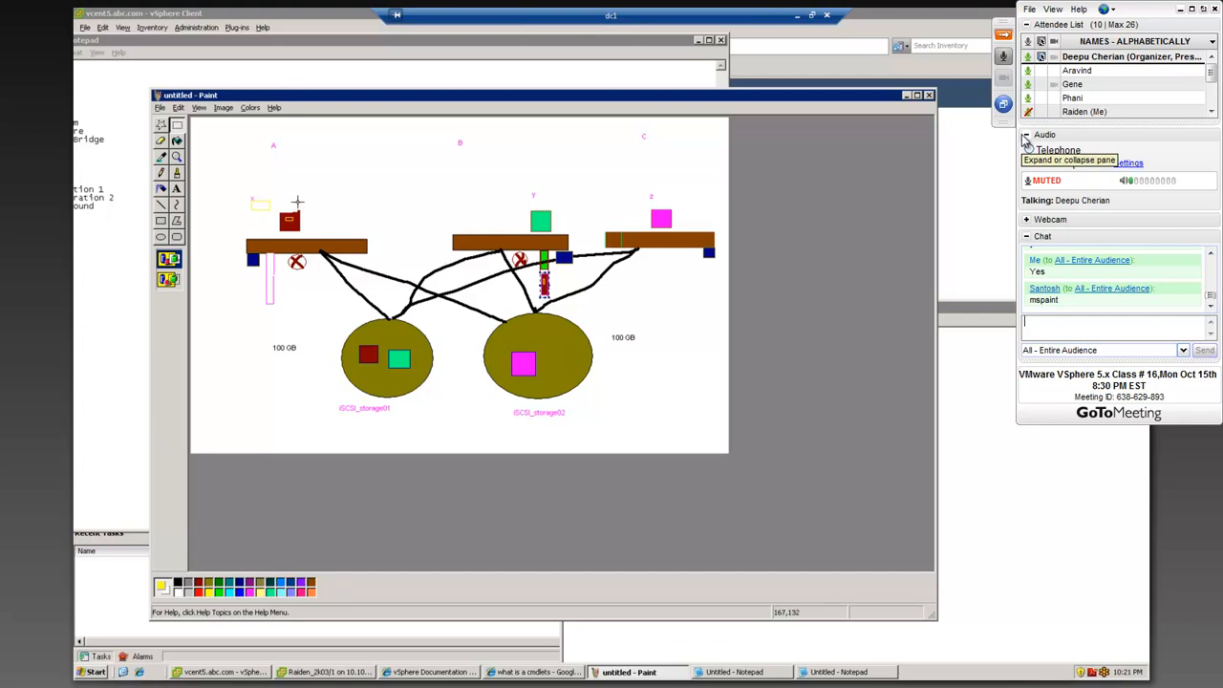
Step: Move the dark red memory block from the column below host B's bar back into the column below host A's bar
left_click_drag(542, 284, 269, 266)
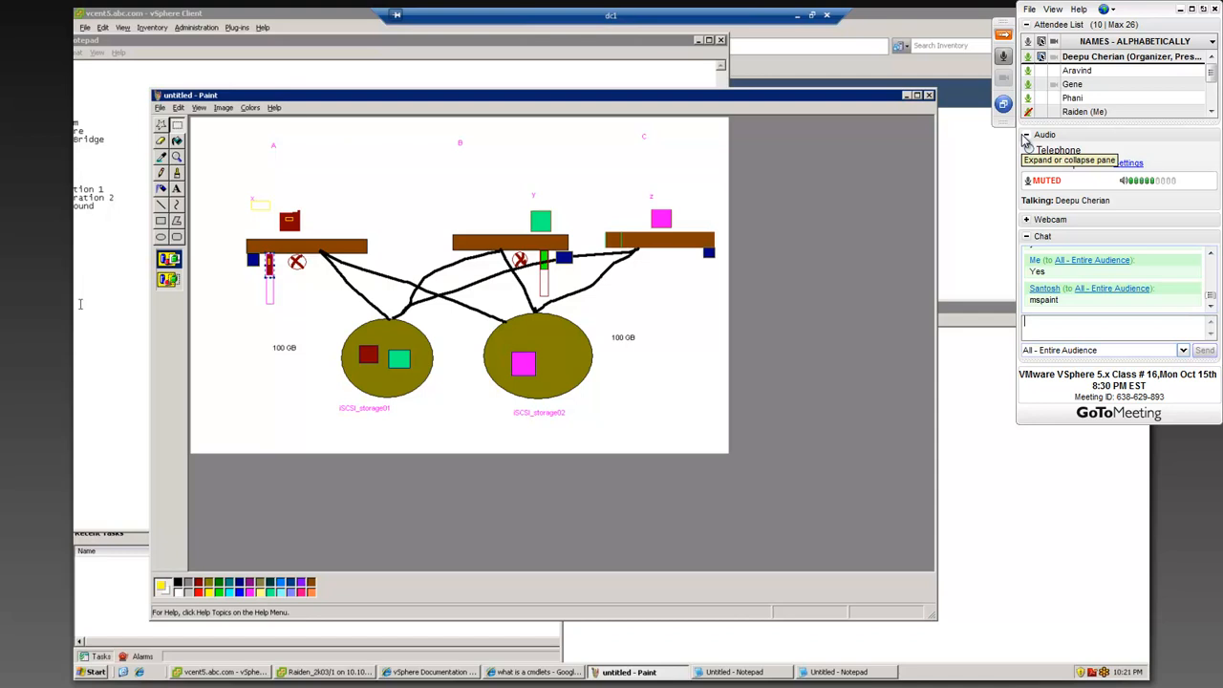
mouse_move(271, 266)
left_mouse_down()
mouse_move(403, 263)
mouse_move(545, 283)
mouse_move(281, 279)
mouse_move(269, 269)
left_mouse_up()
left_click_drag(304, 292, 559, 280)
Step: Open a blank Notepad document on the shared desktop and list i3, i5 and i7 on separate lines
left_click(98, 672)
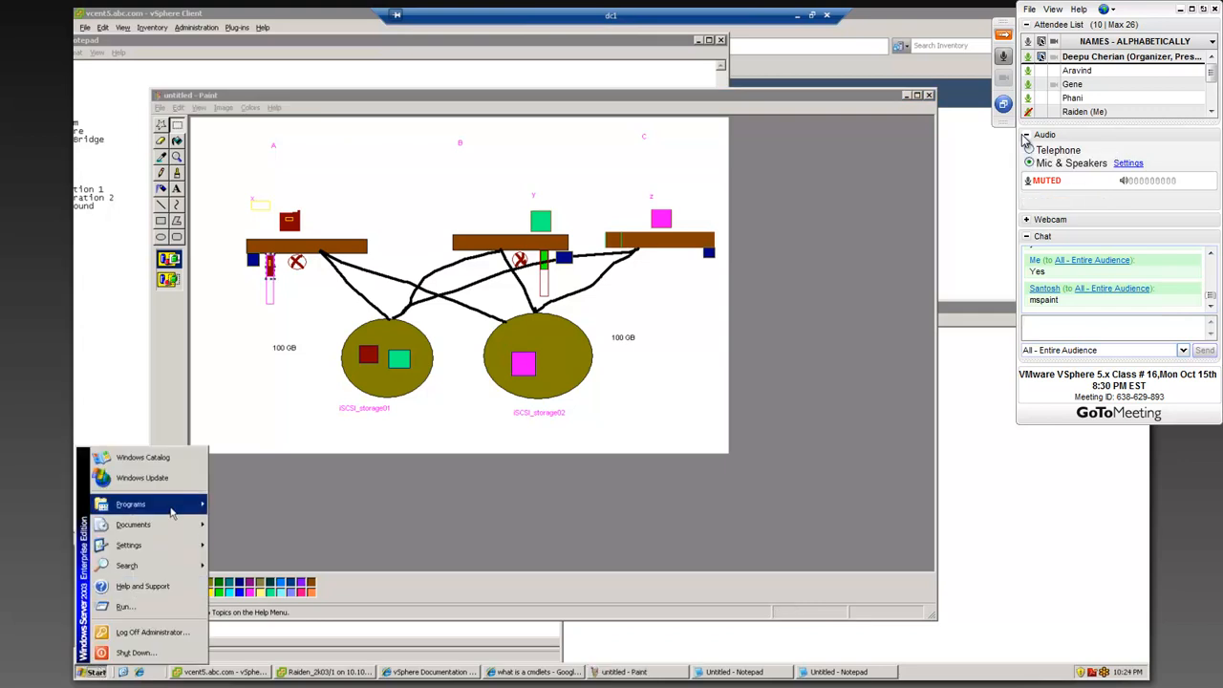
left_click(125, 607)
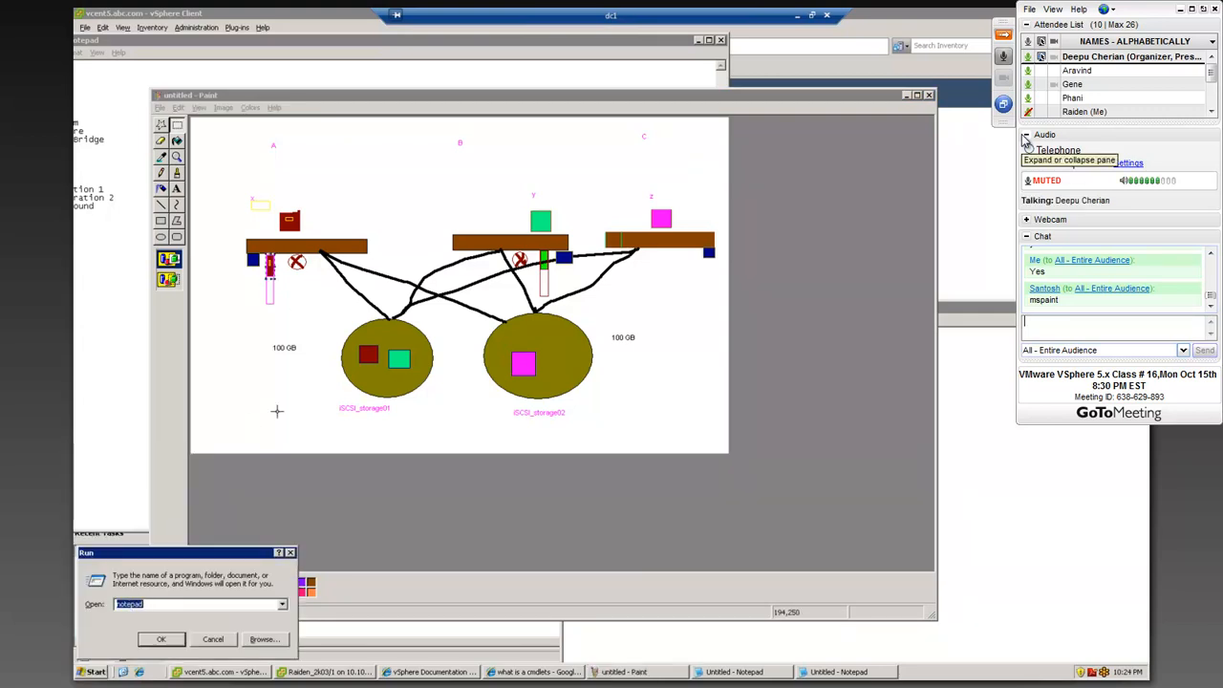
left_click(161, 639)
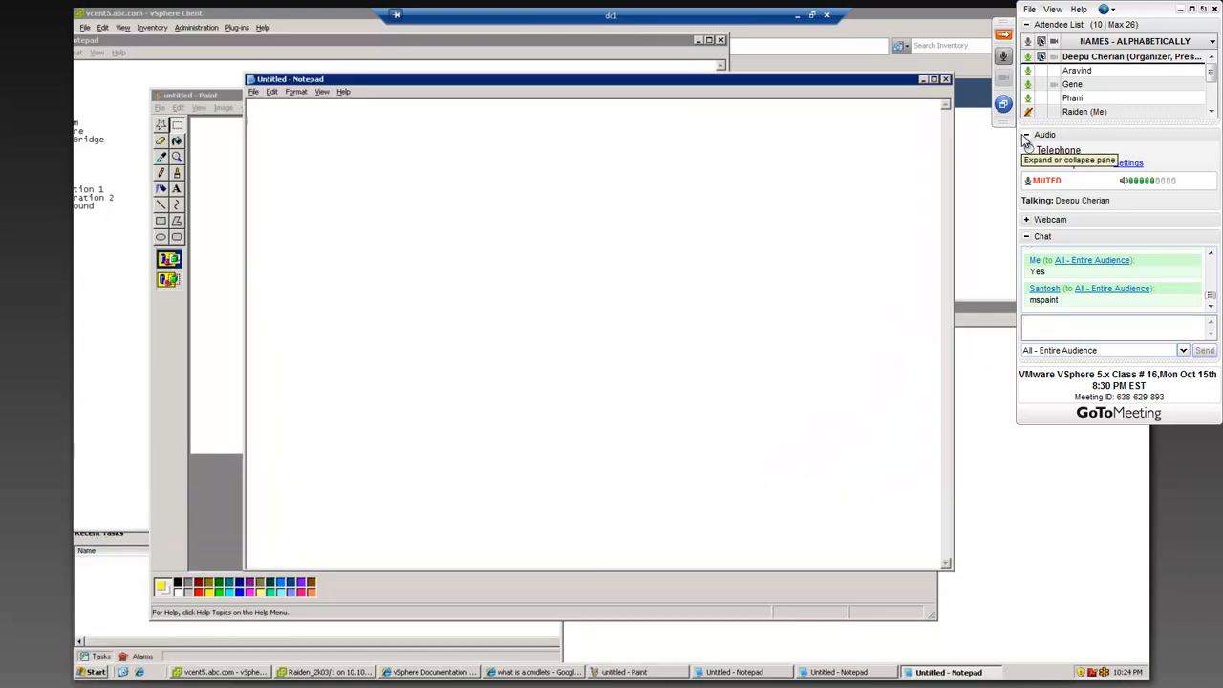
type("13")
key("BackSpace")
key("BackSpace")
type("13  ")
type("1")
type("5")
key("Return")
type("1")
type("Sandy bridge")
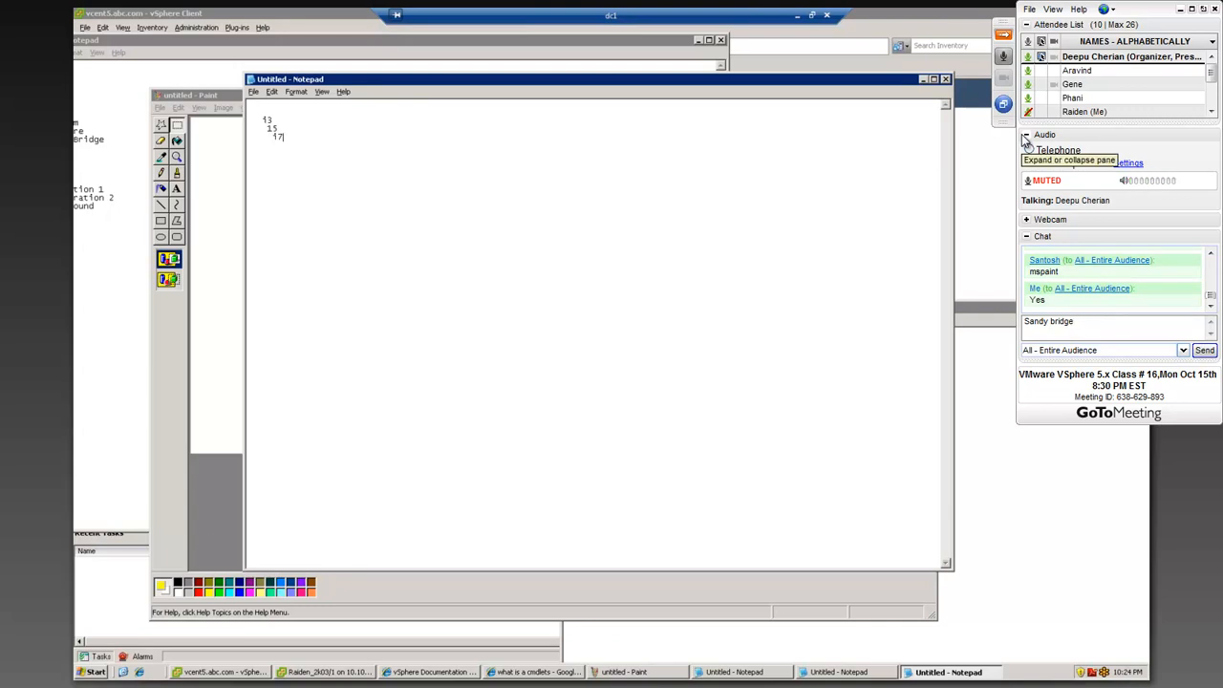
key("BackSpace")
key("BackSpace")
key("BackSpace")
key("BackSpace")
key("BackSpace")
key("BackSpace")
key("BackSpace")
key("BackSpace")
key("BackSpace")
key("BackSpace")
key("BackSpace")
key("BackSpace")
Step: Highlight the i3 and i7 entries in turn, and return to the host and storage diagram in Paint
left_click_drag(250, 118, 276, 124)
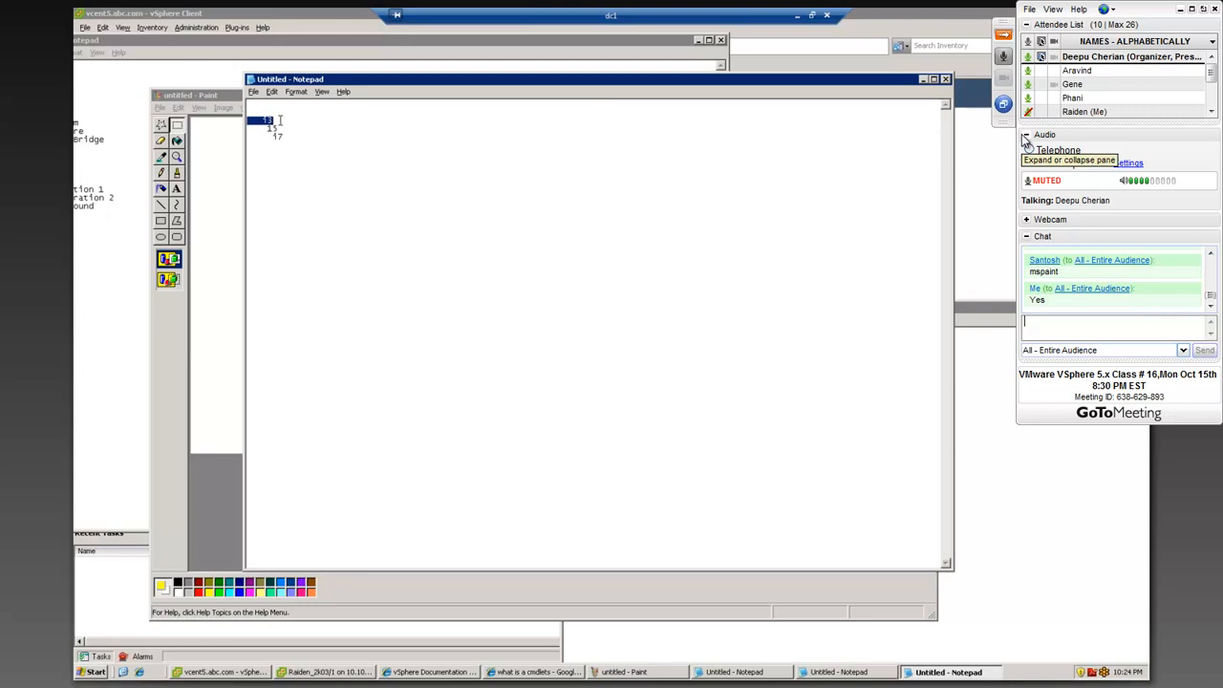
double_click(277, 137)
left_click(204, 186)
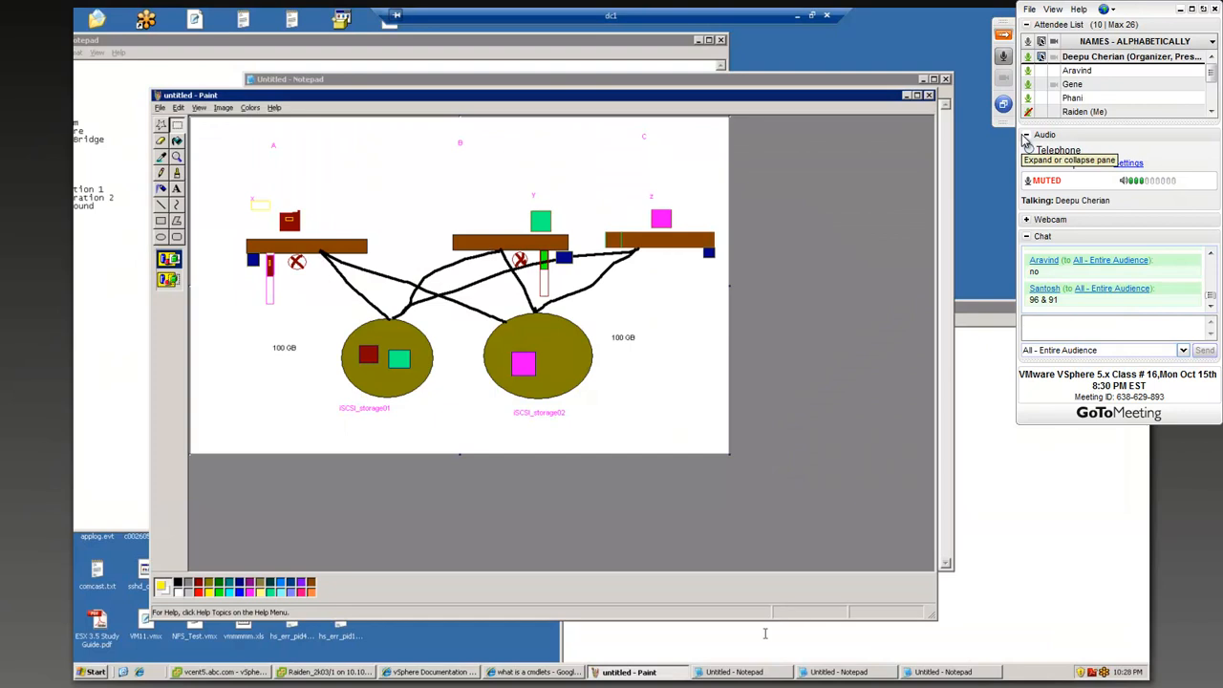
Step: Bring the partly hidden first Notepad document forward and shift its window up and to the left on the shared desktop
left_click(832, 675)
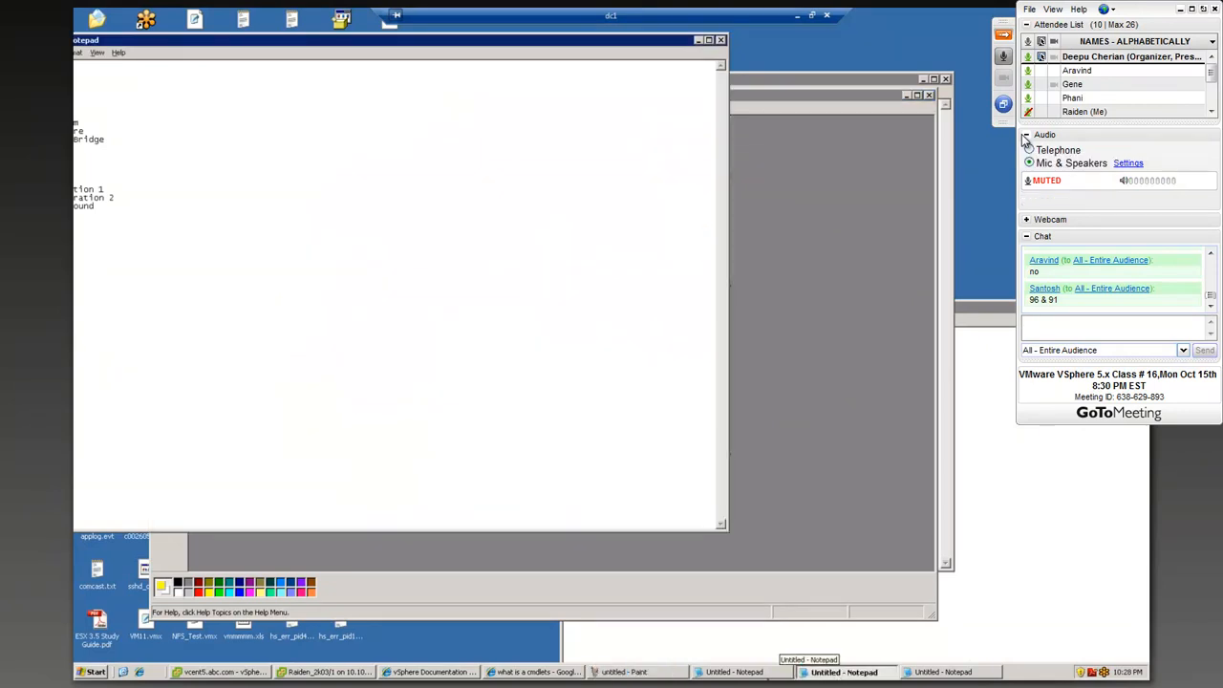
left_click(765, 675)
left_click_drag(733, 316, 609, 202)
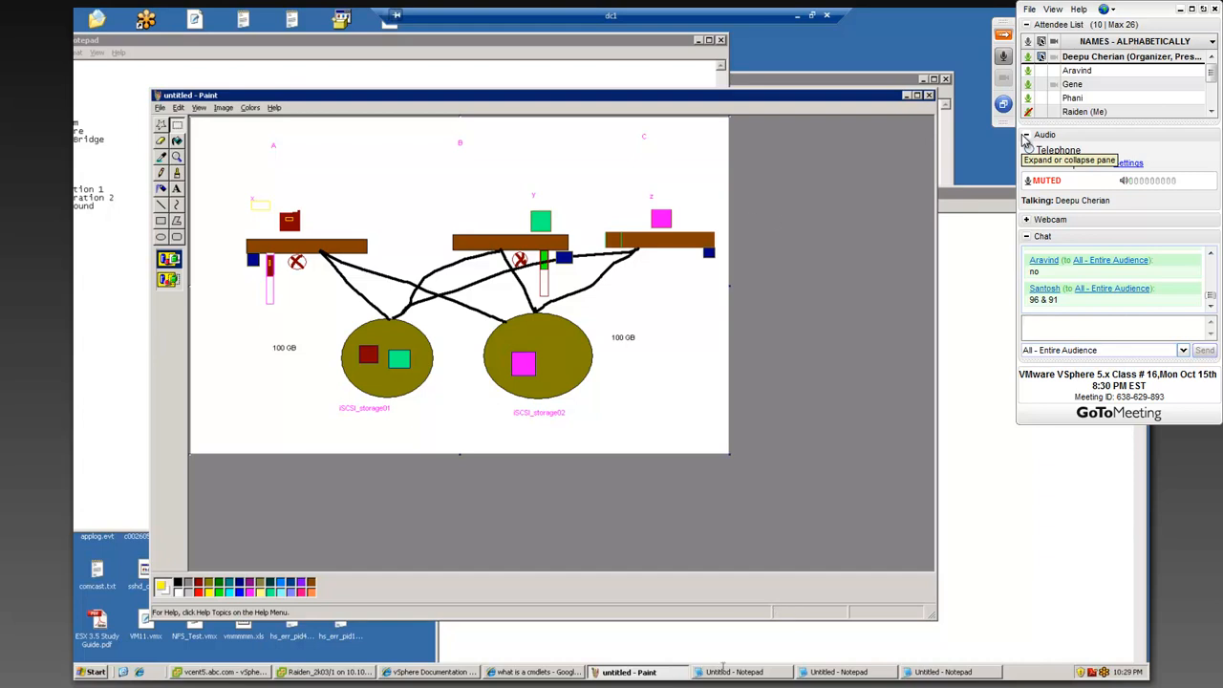
Step: Reply "Yes" to the whole audience in the class chat
type("Yes")
key("Return")
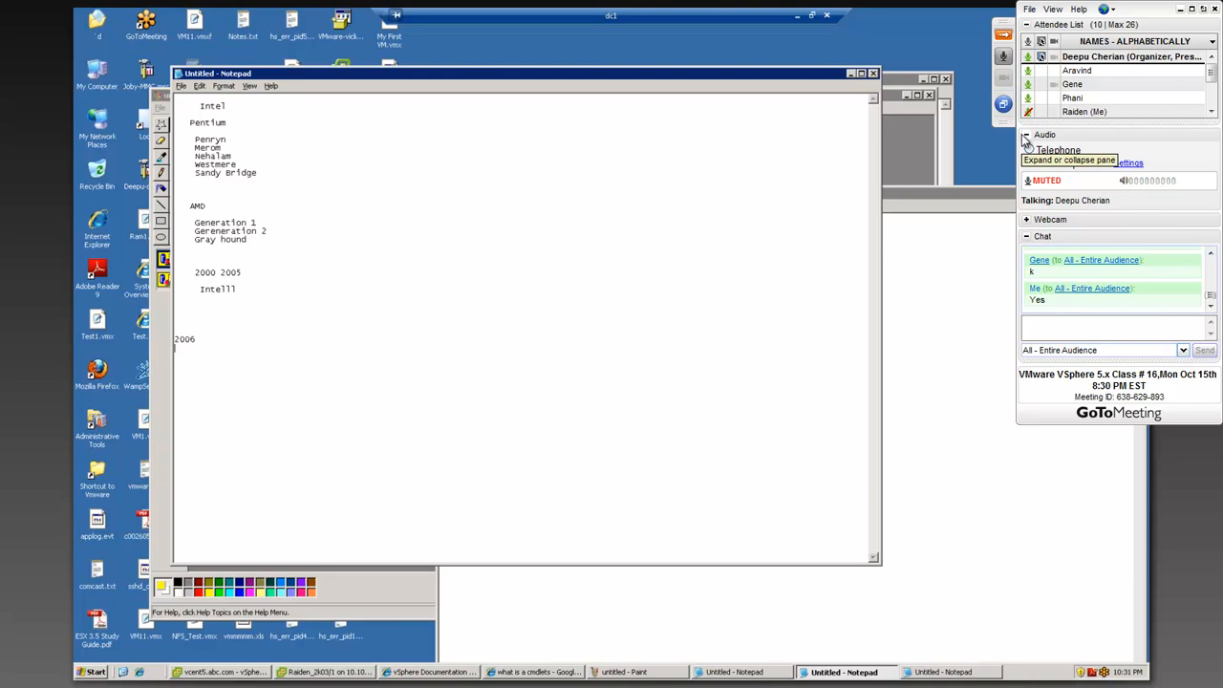
Step: Highlight the Intel generations from Penryn to Sandy Bridge in the notes and open a blank Paint canvas with pbrush
left_click_drag(195, 139, 269, 183)
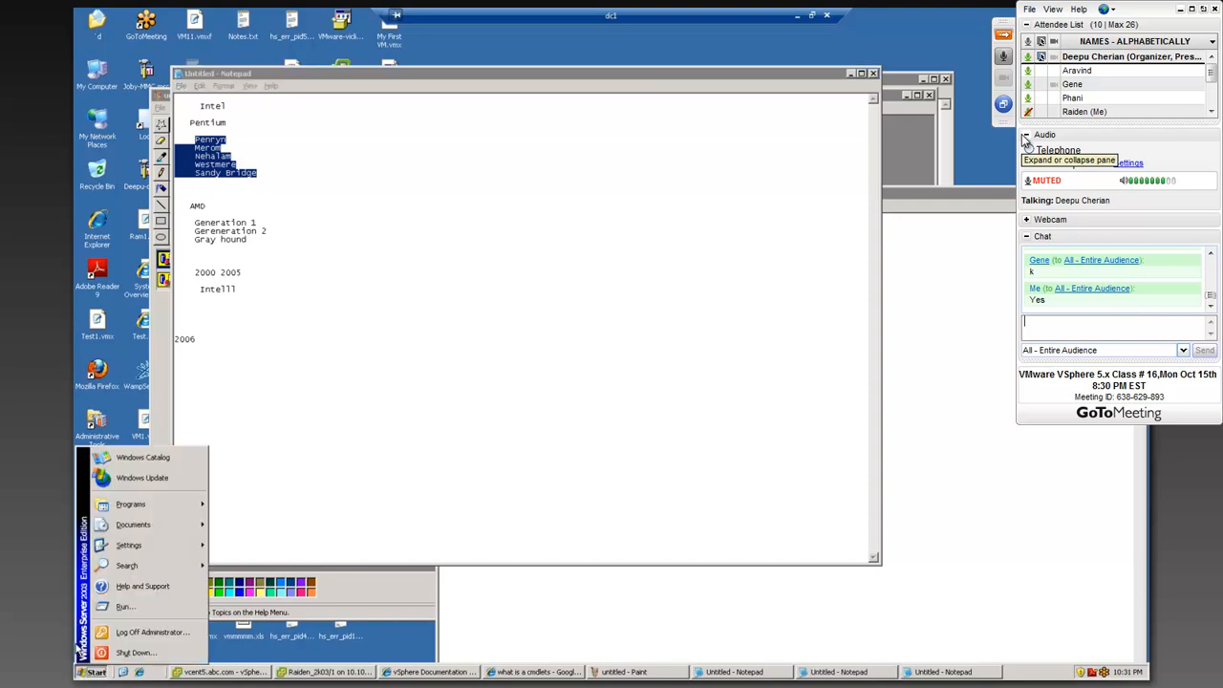
left_click(125, 607)
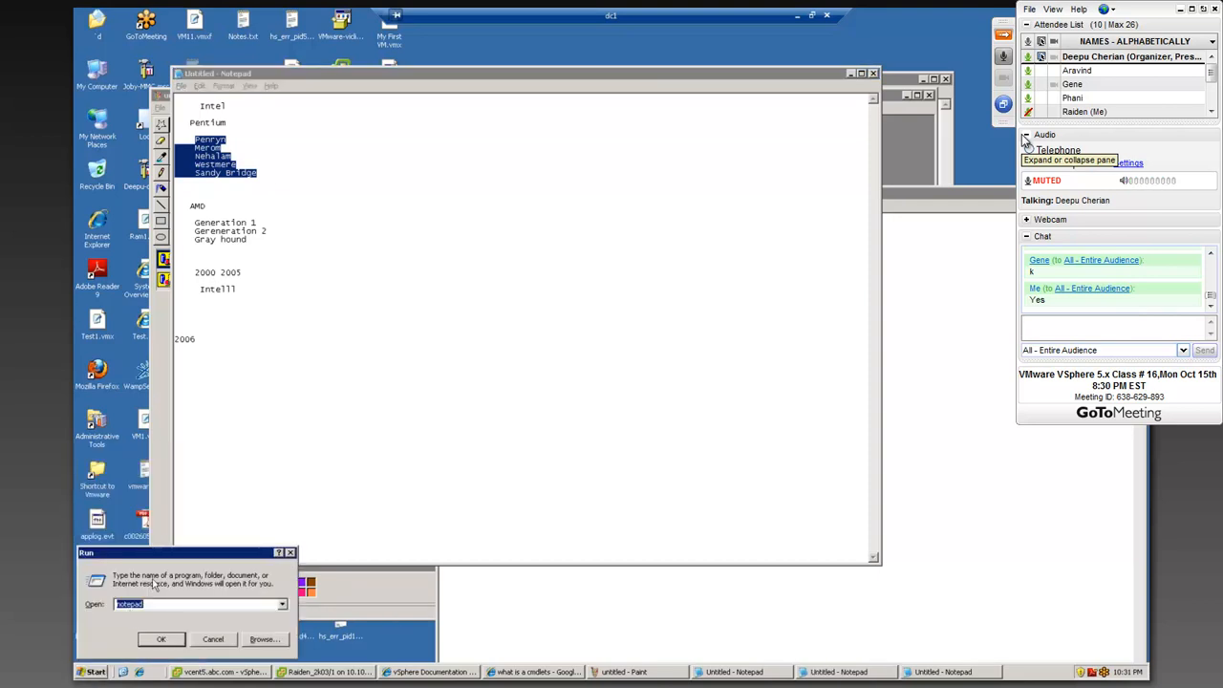
type("pbrush")
key("Return")
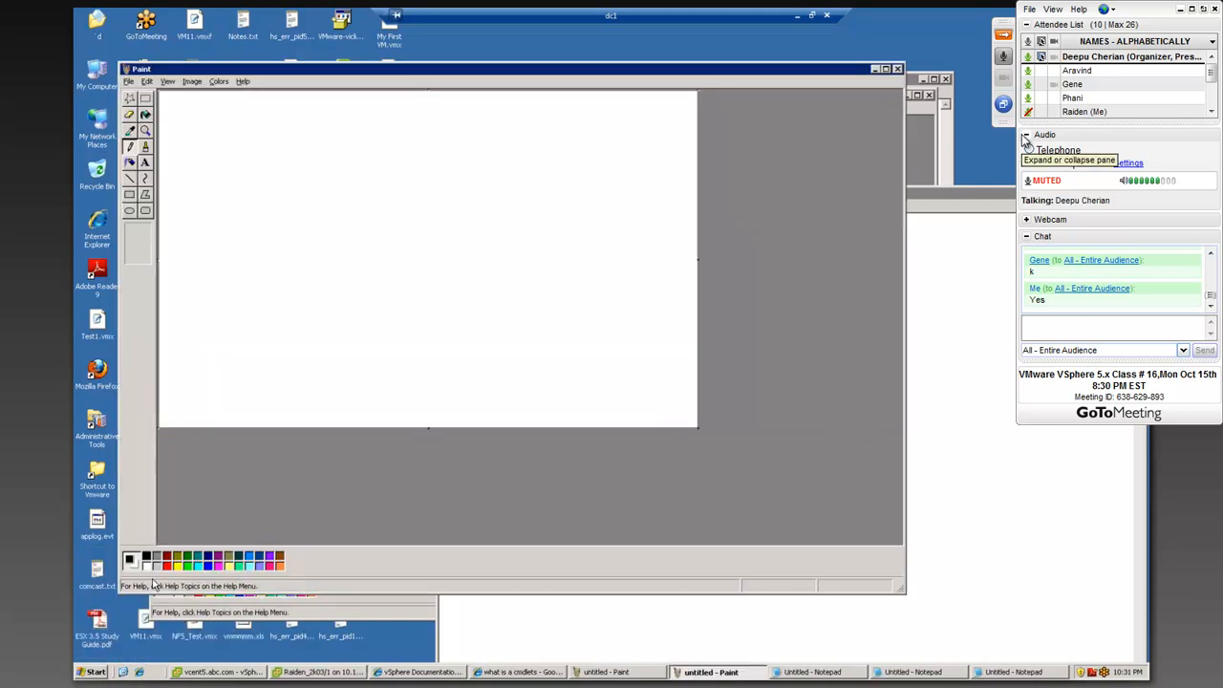
left_click_drag(459, 72, 471, 40)
Step: Draw six outlined rectangles stacked in one column on the blank Paint canvas
left_click(141, 162)
left_click_drag(245, 102, 323, 127)
left_click_drag(246, 142, 324, 168)
left_click_drag(244, 180, 323, 203)
left_click_drag(246, 214, 322, 237)
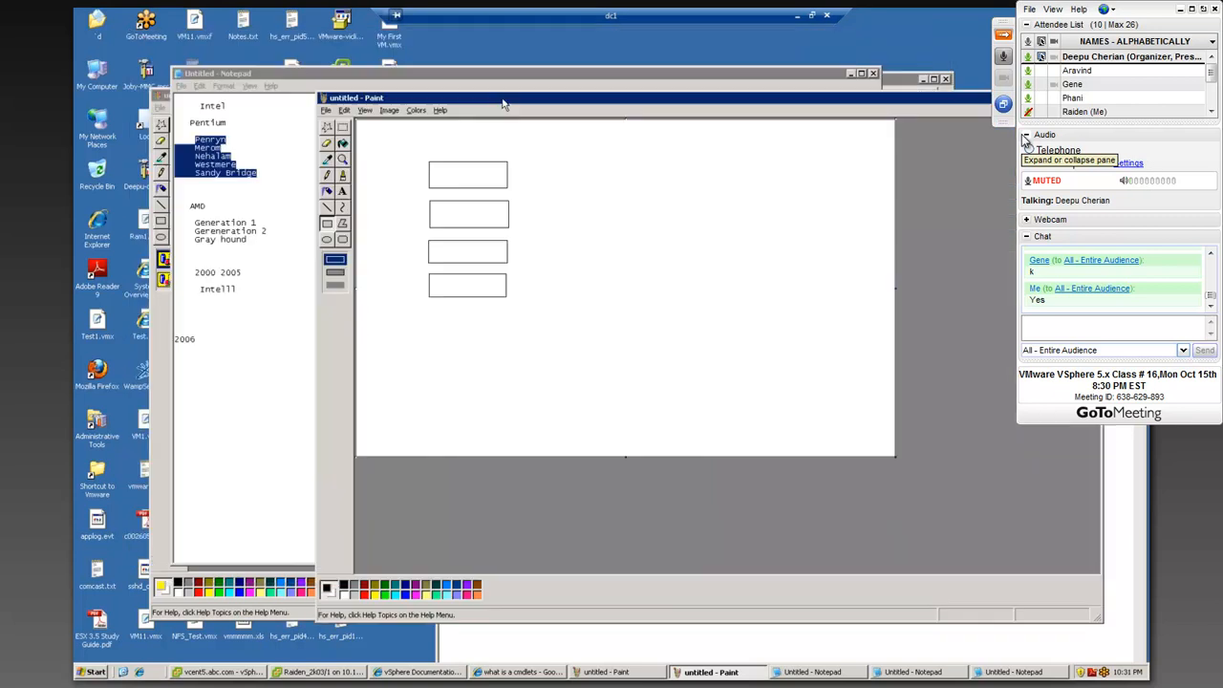
left_click_drag(503, 99, 449, 35)
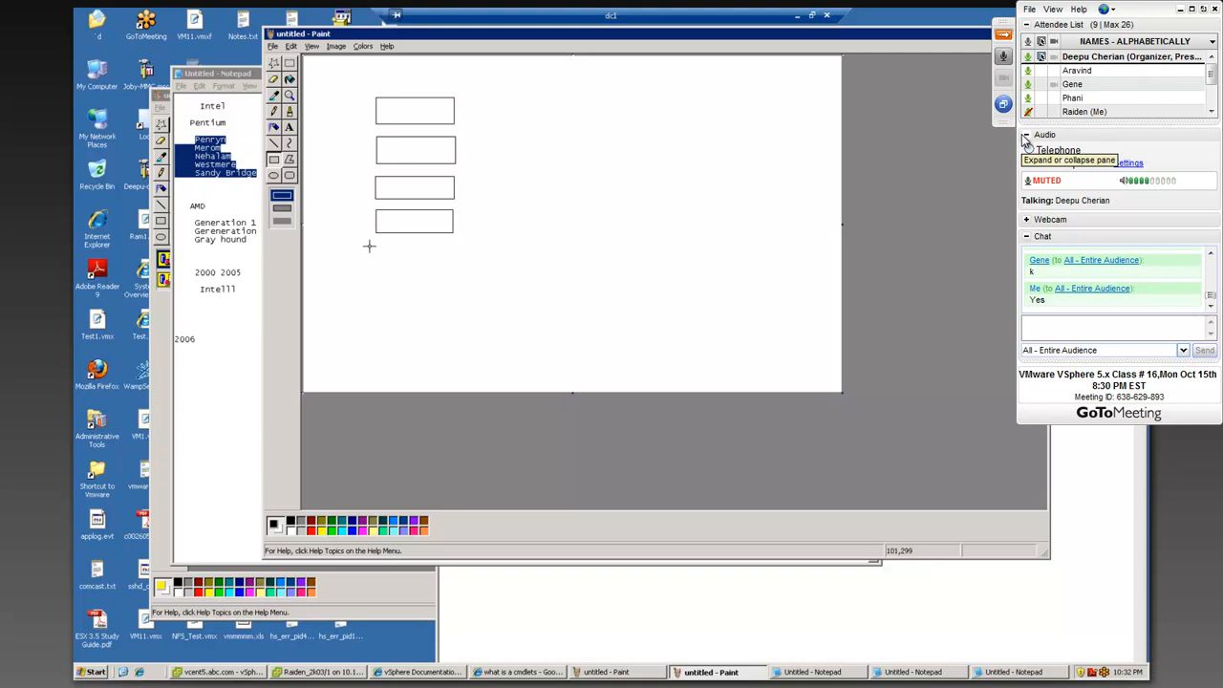
mouse_move(376, 245)
left_mouse_down()
mouse_move(445, 272)
mouse_move(444, 302)
left_mouse_up()
Step: Fill the two lowest rectangles in the column with purple and the four above them with green
left_click(290, 79)
left_click(367, 530)
left_click(406, 253)
left_click(409, 293)
left_click(330, 531)
left_click(414, 212)
left_click(412, 191)
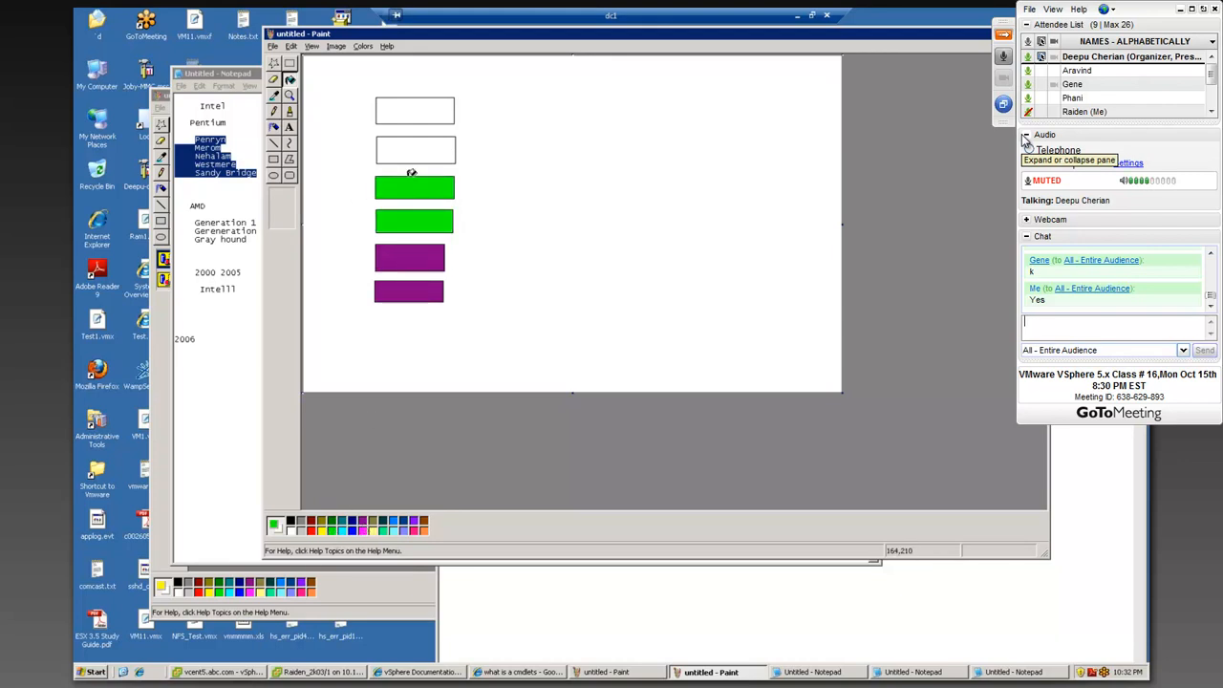
left_click(414, 148)
left_click(420, 112)
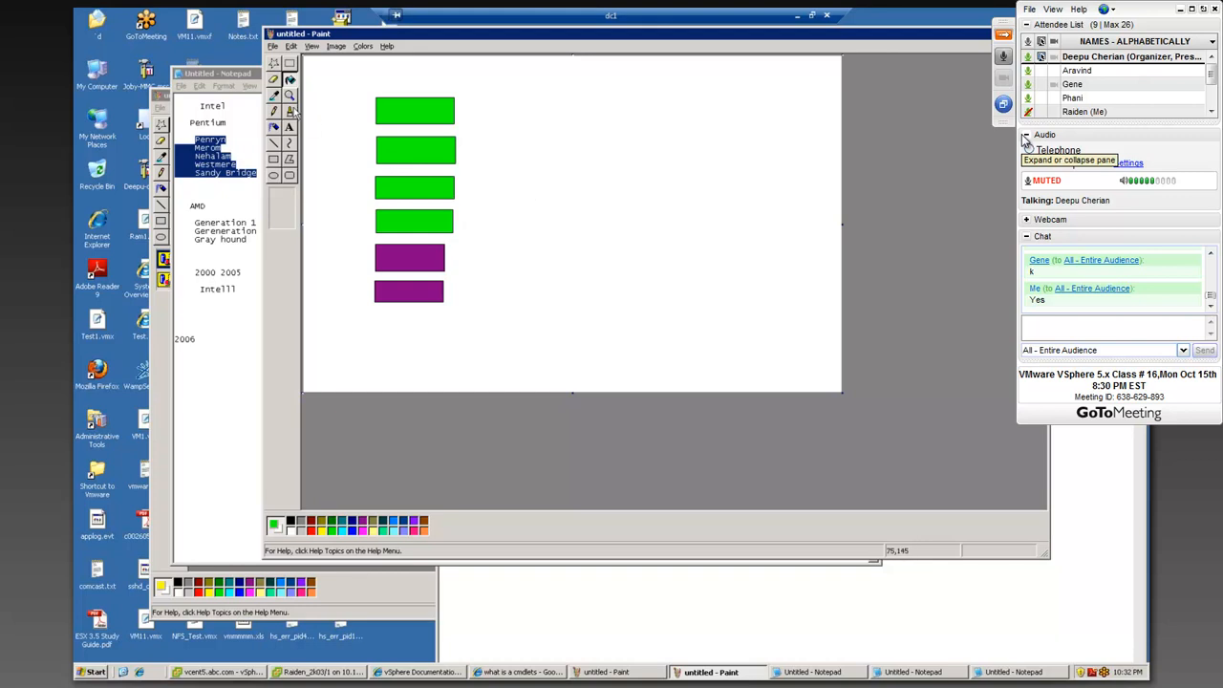
Step: Add the green text label "EVC" above the column of rectangles
left_click(289, 63)
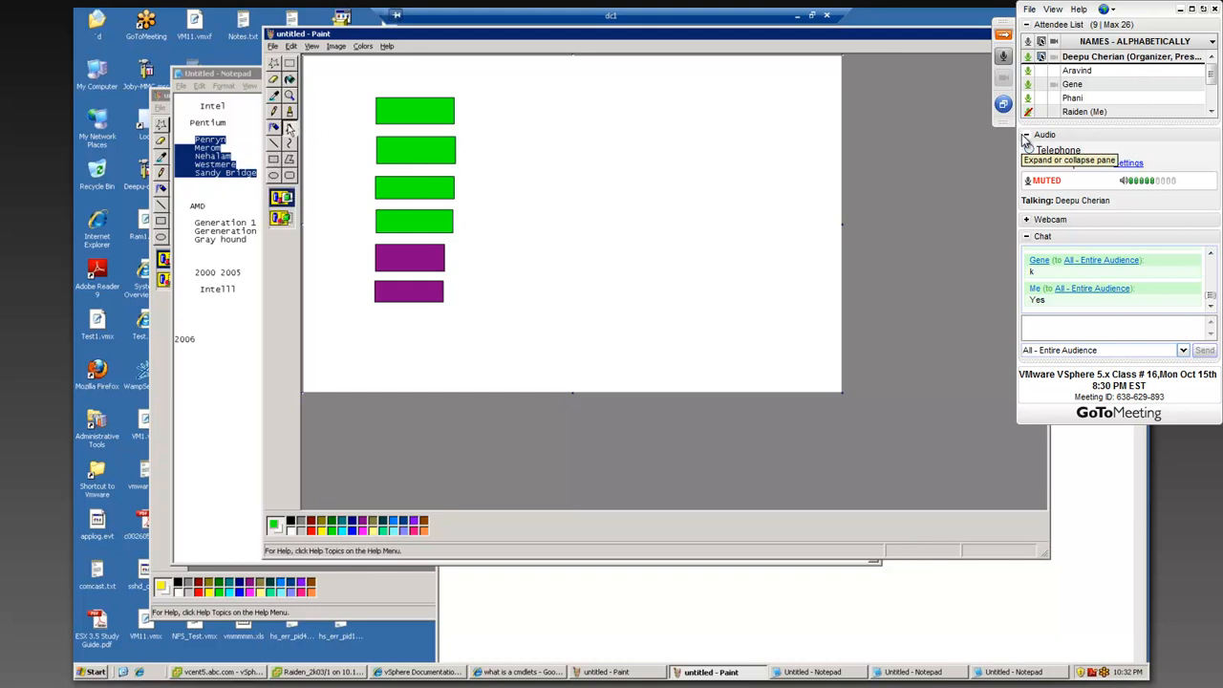
left_click_drag(387, 67, 462, 91)
left_click(688, 165)
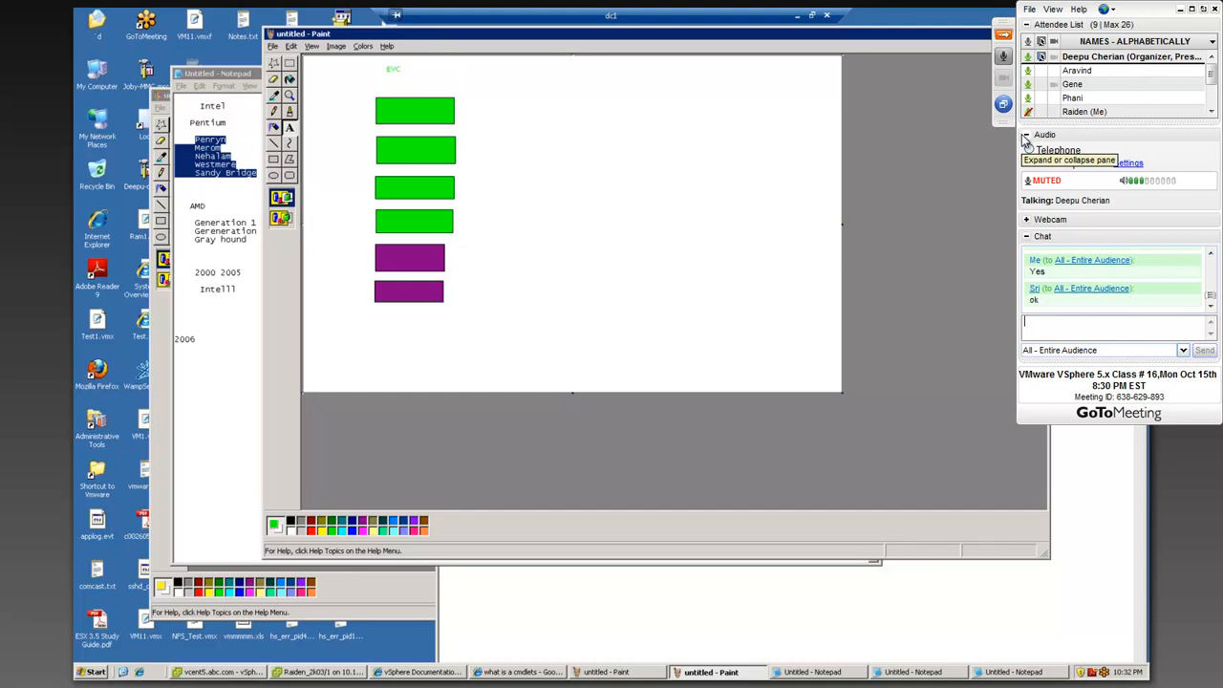
Step: Close the EVC drawing and bring the vMotion requirements notes to the front
mouse_move(980, 40)
left_mouse_down()
mouse_move(827, 36)
mouse_move(786, 42)
mouse_move(797, 65)
mouse_move(782, 59)
left_mouse_up()
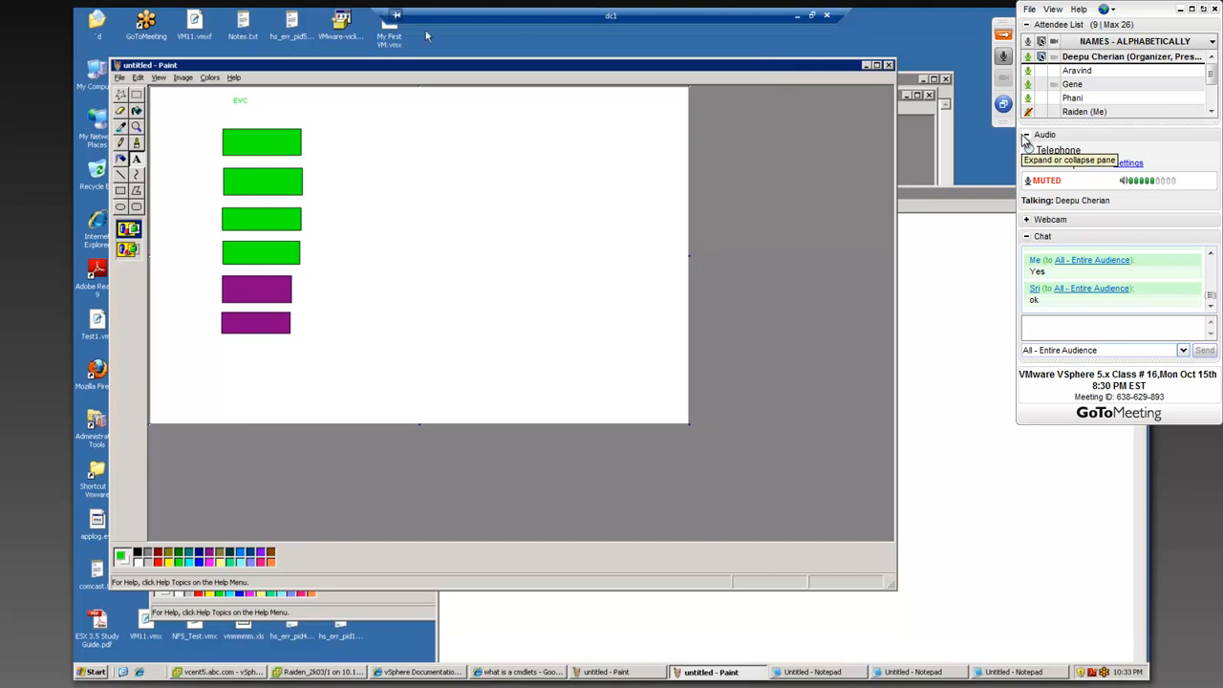
left_click(891, 65)
left_click(516, 349)
left_click(896, 293)
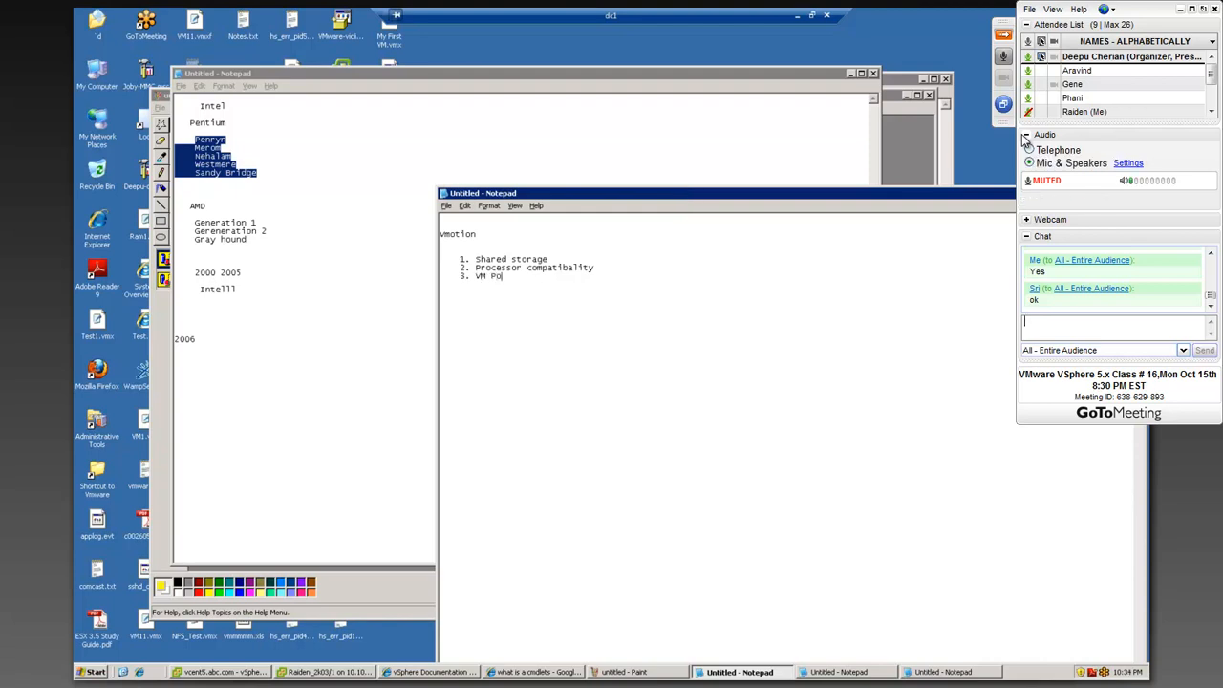
type("You e")
key("BackSpace")
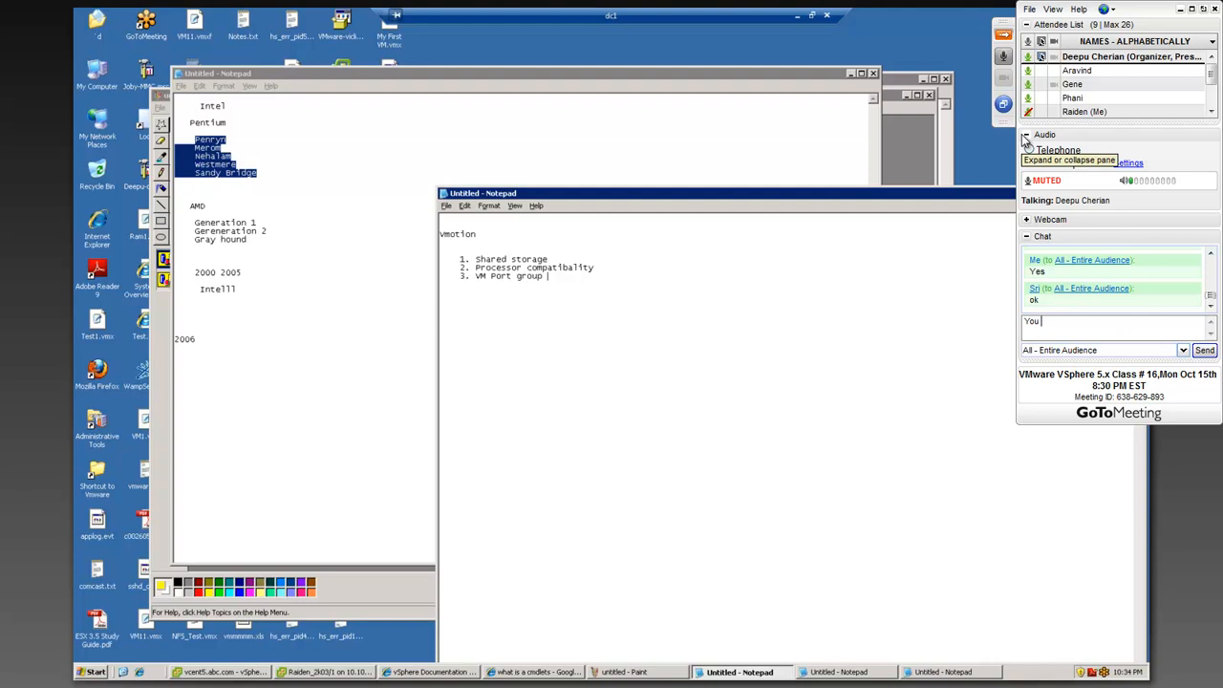
key("BackSpace")
key("BackSpace")
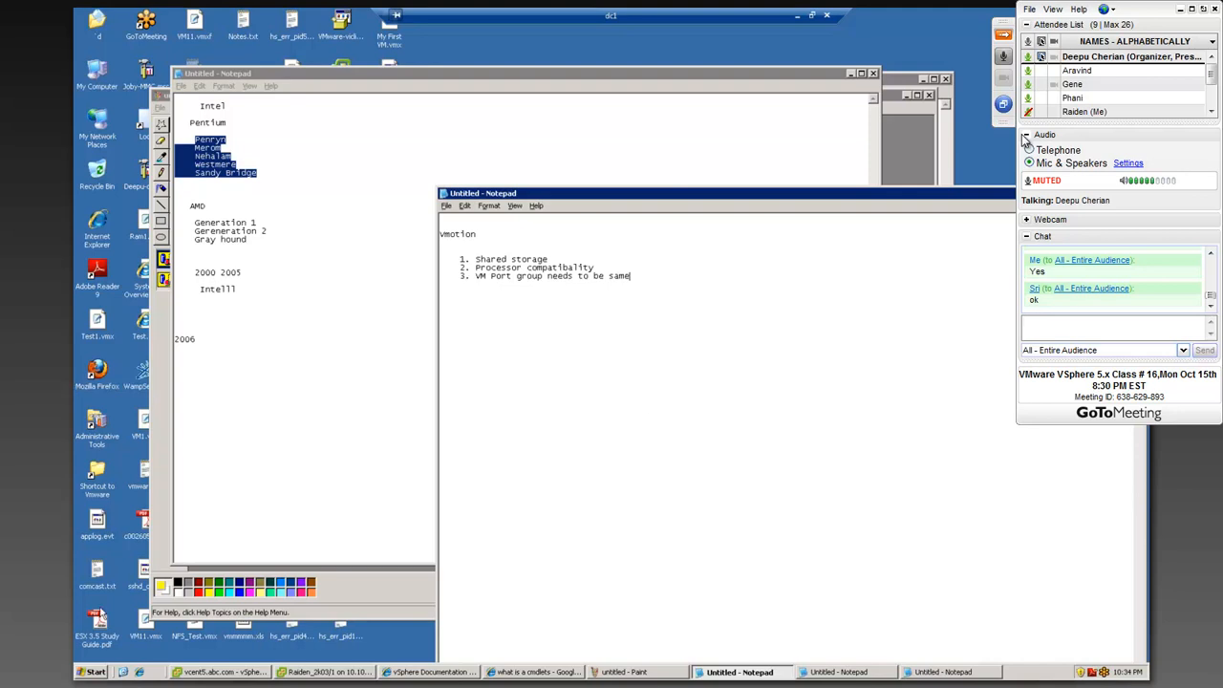
Step: Bring the host and storage diagram back to the front and reply "Yes" in the class chat
left_click(346, 602)
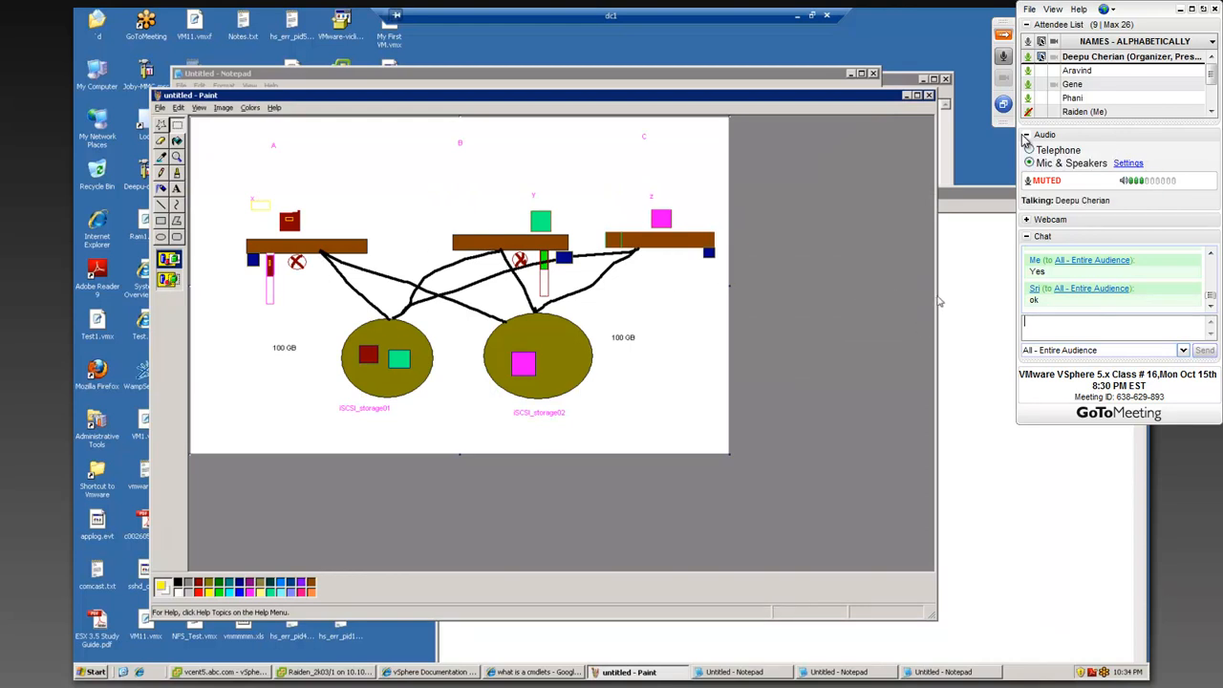
left_click(939, 301)
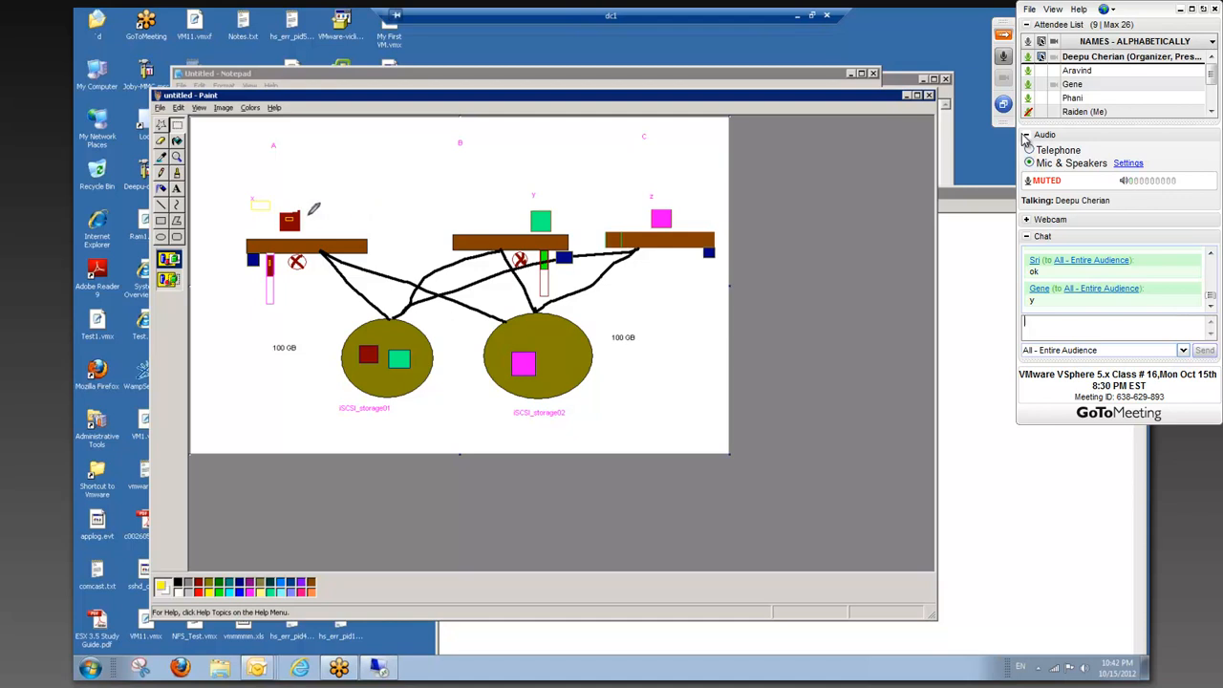
type("Yes")
key("Return")
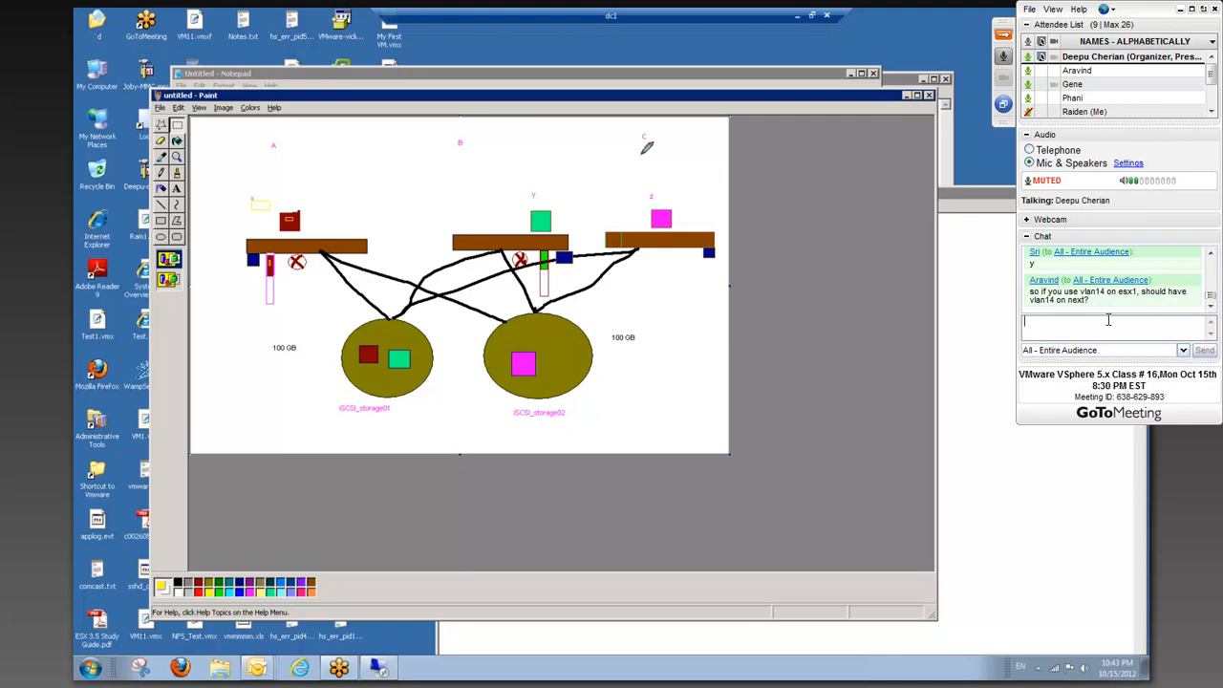
Step: Ask in the chat "You are talking about having the same VM kernal port group?" and follow up with "ok"
type("You are talking about having the same ")
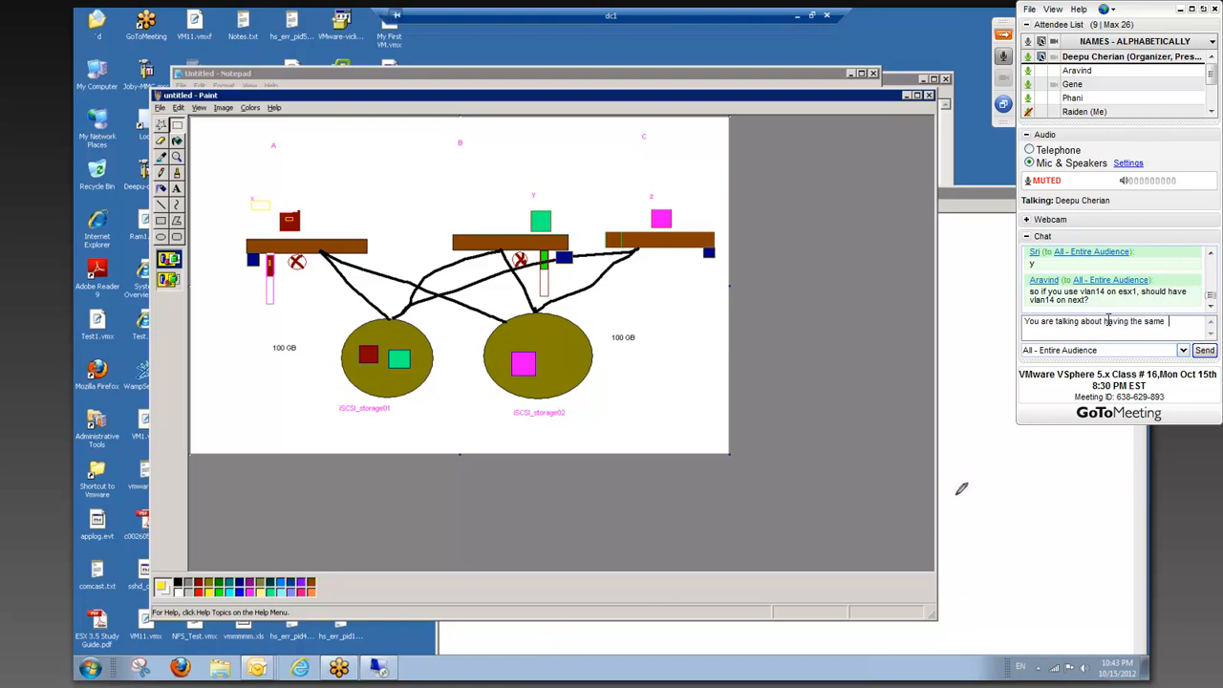
type("VM")
type(" kenral")
type(" port group?")
key("Return")
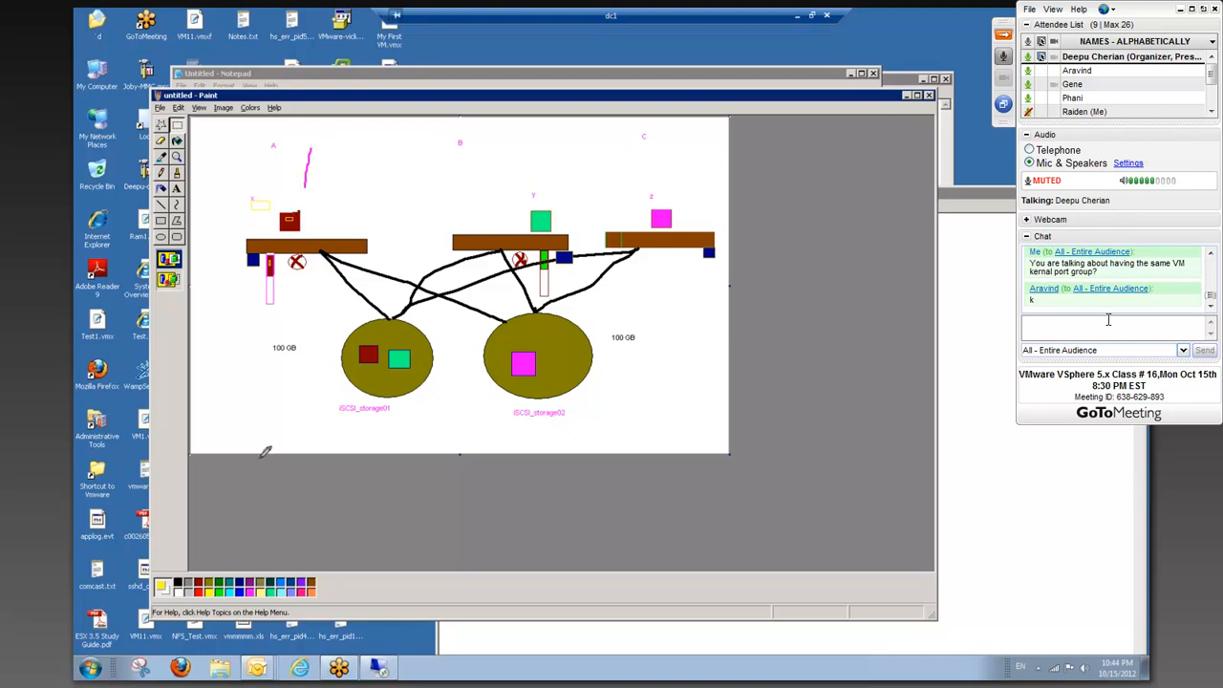
type("ok")
key("Return")
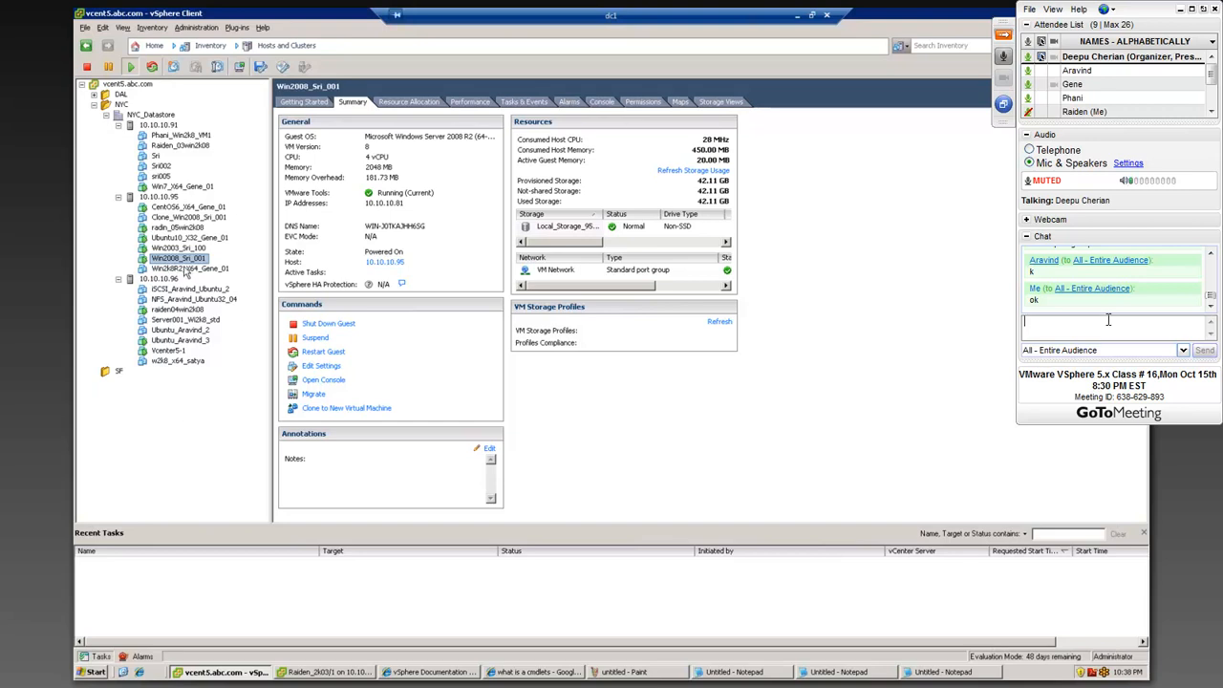
Step: Send the question "Stardard?" to the entire audience in the class chat
left_click(1108, 320)
type("Stardard?")
key("Return")
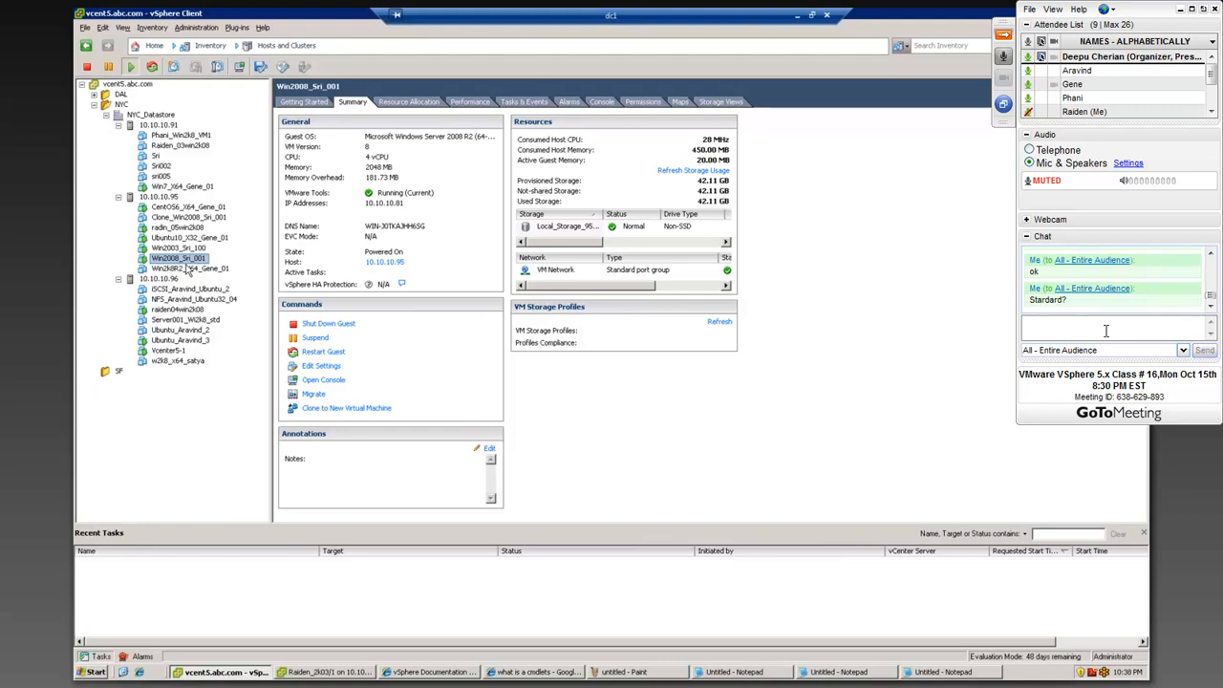
Step: Send "VM network" to the entire audience in the class chat and follow up with "I said the type by mistake."
type("VM network")
key("Return")
type("I sai")
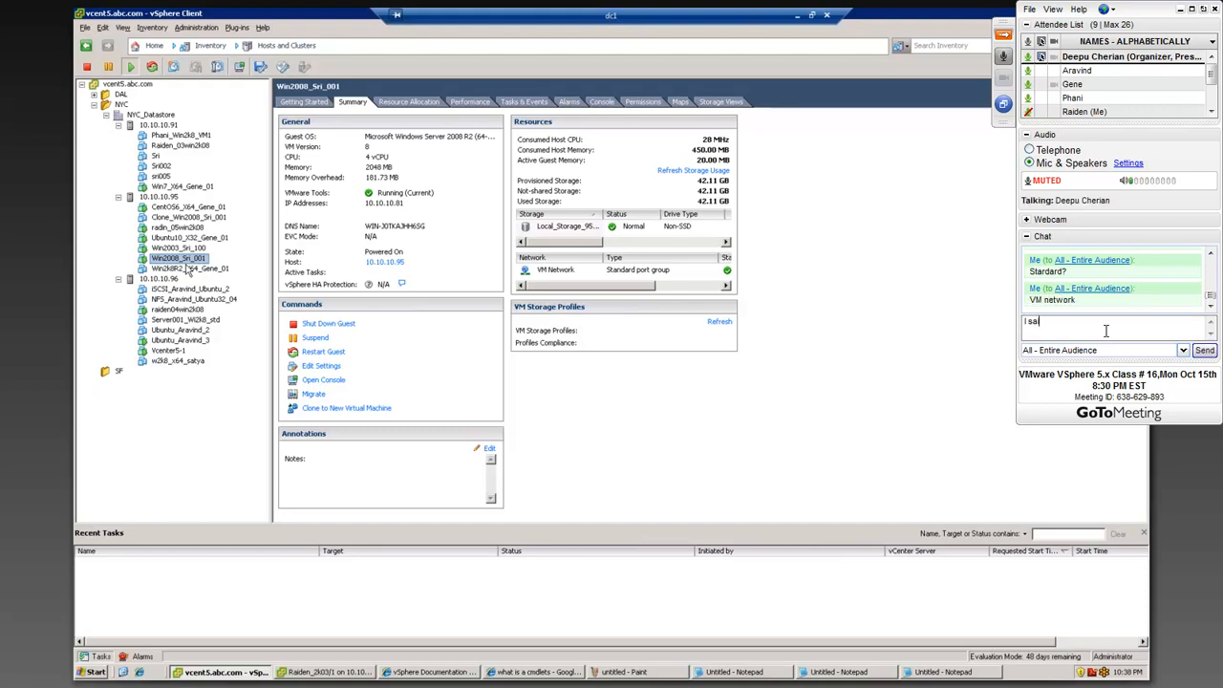
type("d the type ")
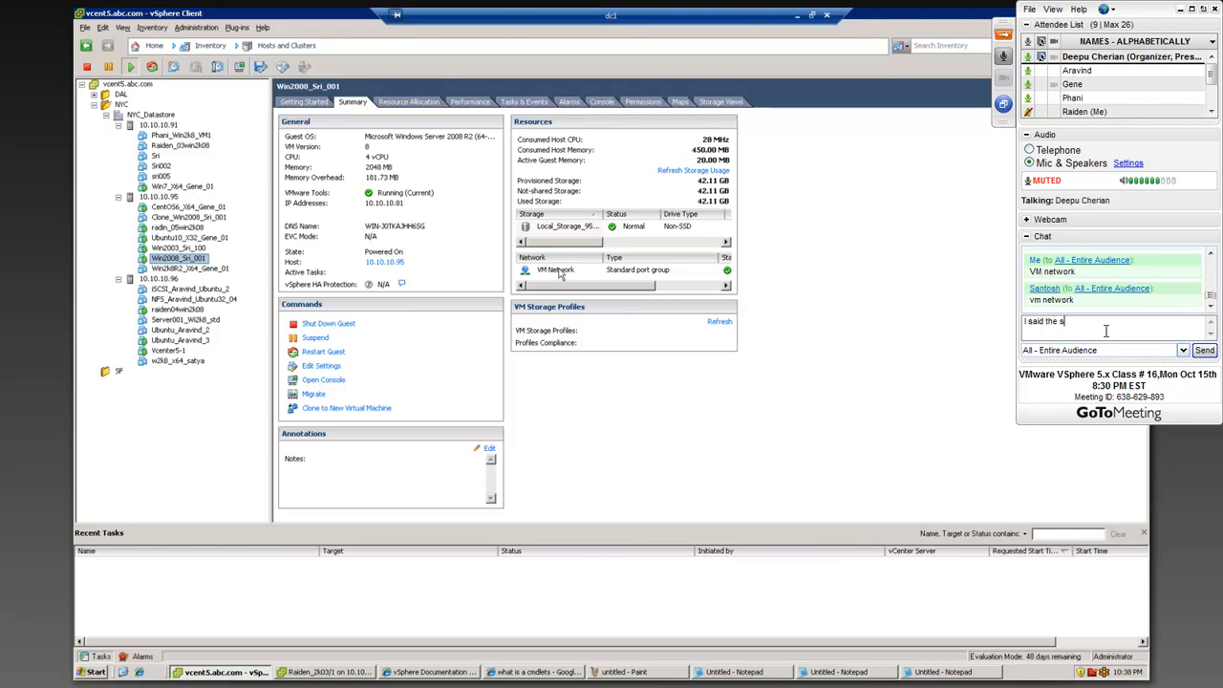
type("by mistake")
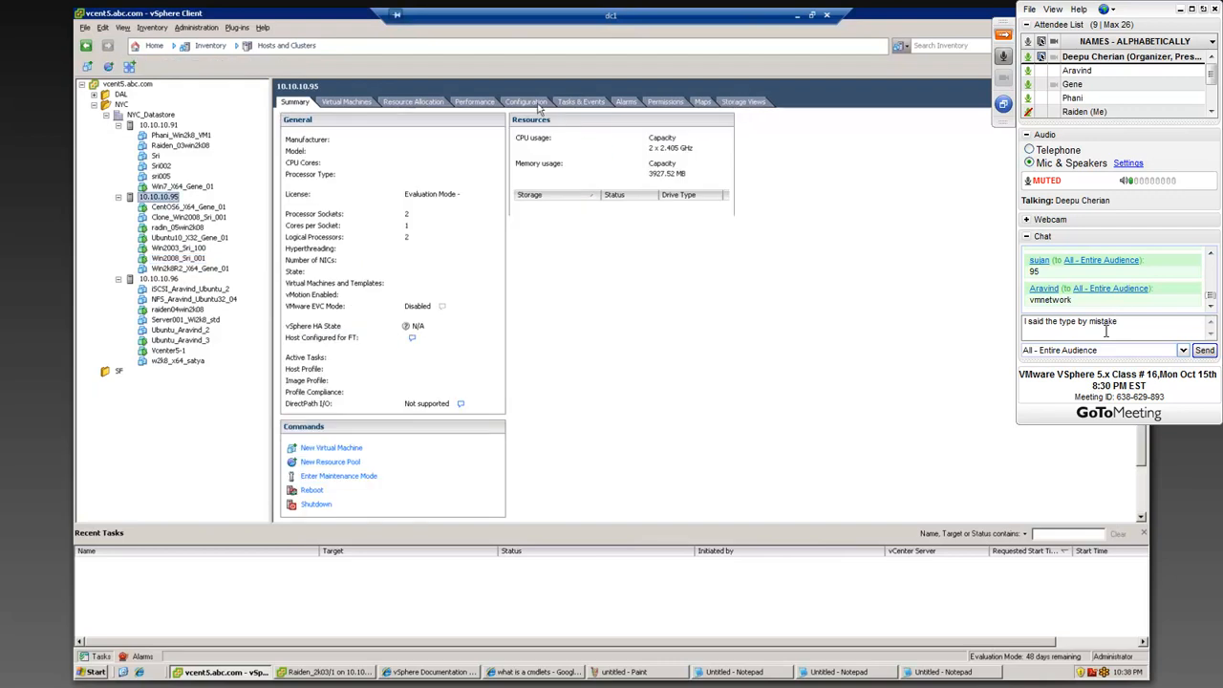
type(".")
key("Return")
Step: Show host 10.10.10.95's networking configuration and complete item 4 of the vMotion notes as "Vmkernel Port group with Vmotion enabled."
left_click(326, 175)
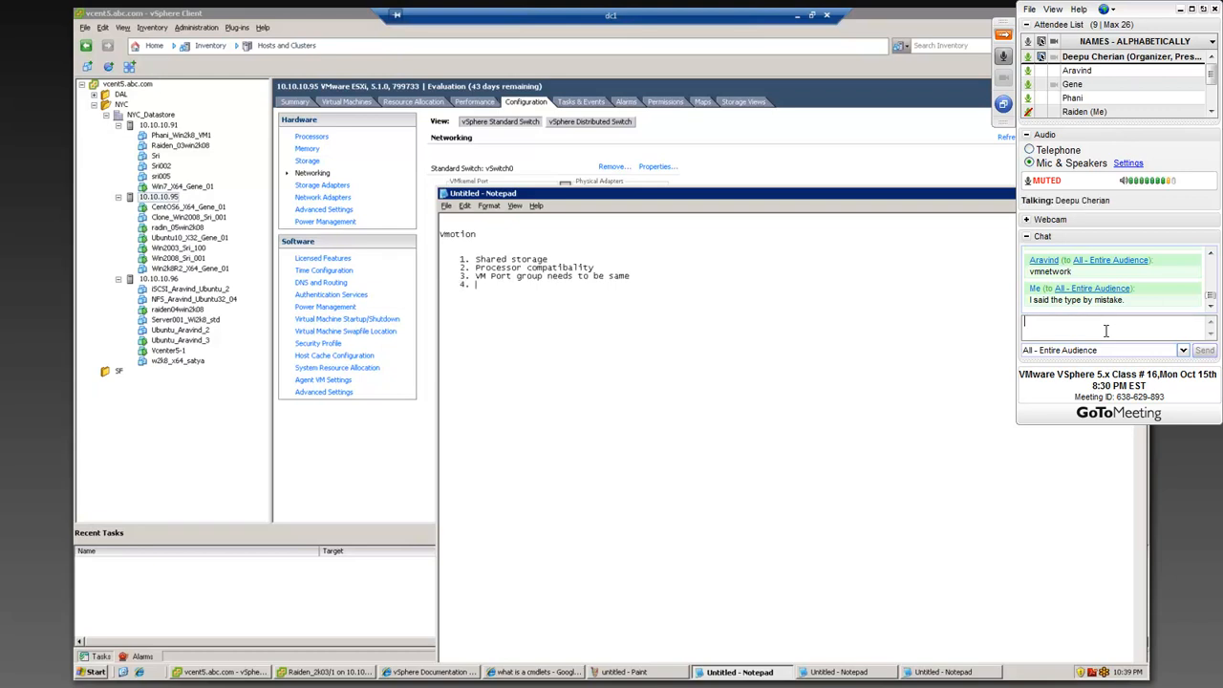
type("kernel Port group")
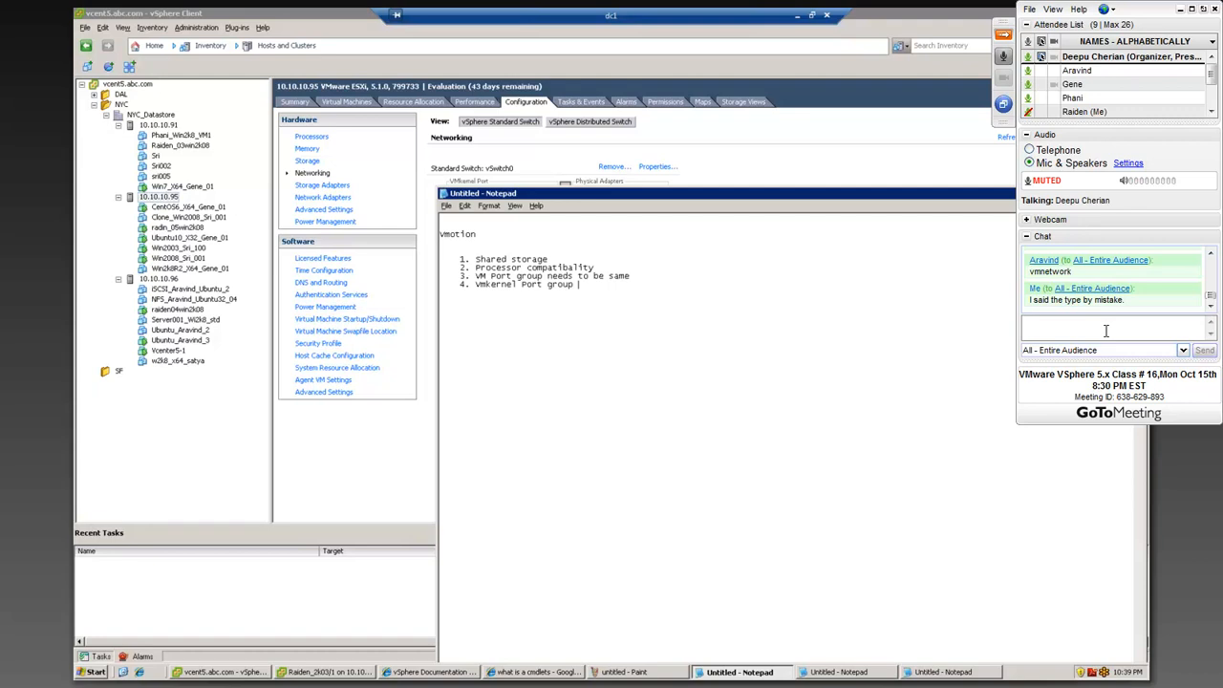
left_click(1106, 331)
type("up with VBm")
key("BackSpace")
key("BackSpace")
key("BackSpace")
key("BackSpace")
key("BackSpace")
key("BackSpace")
type("motion enabled.")
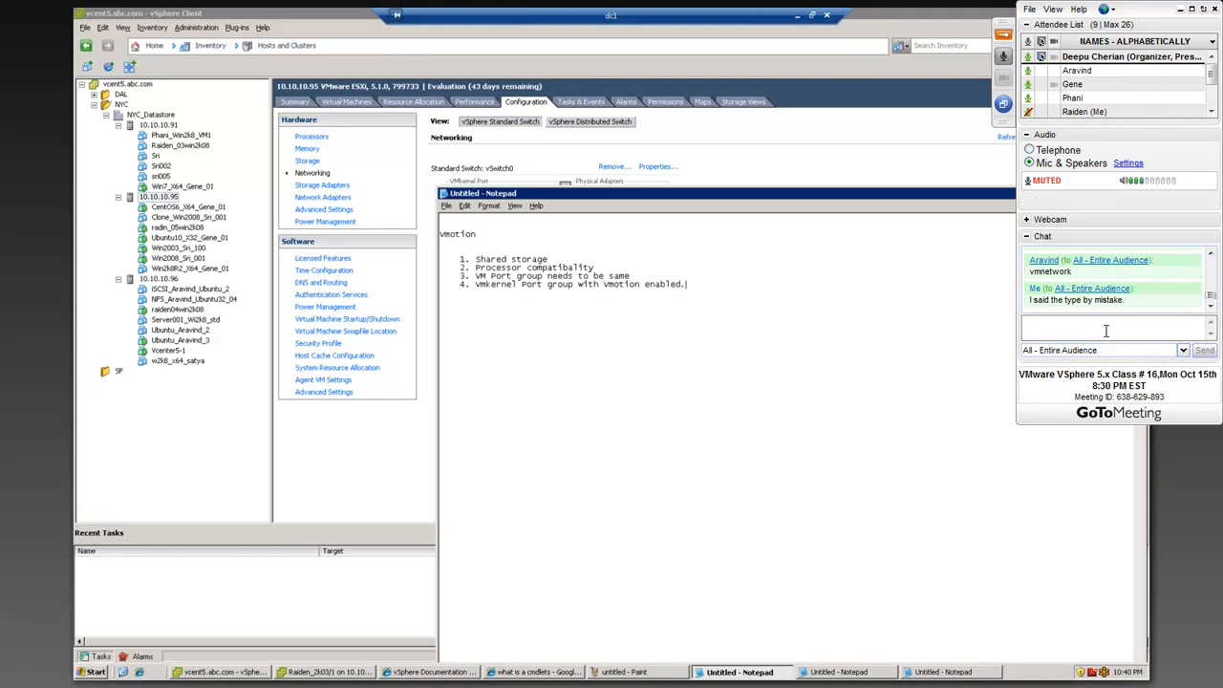
Step: Bring the host's networking view back to the front, answer "3" in the class chat and review the recent replies
left_click(195, 411)
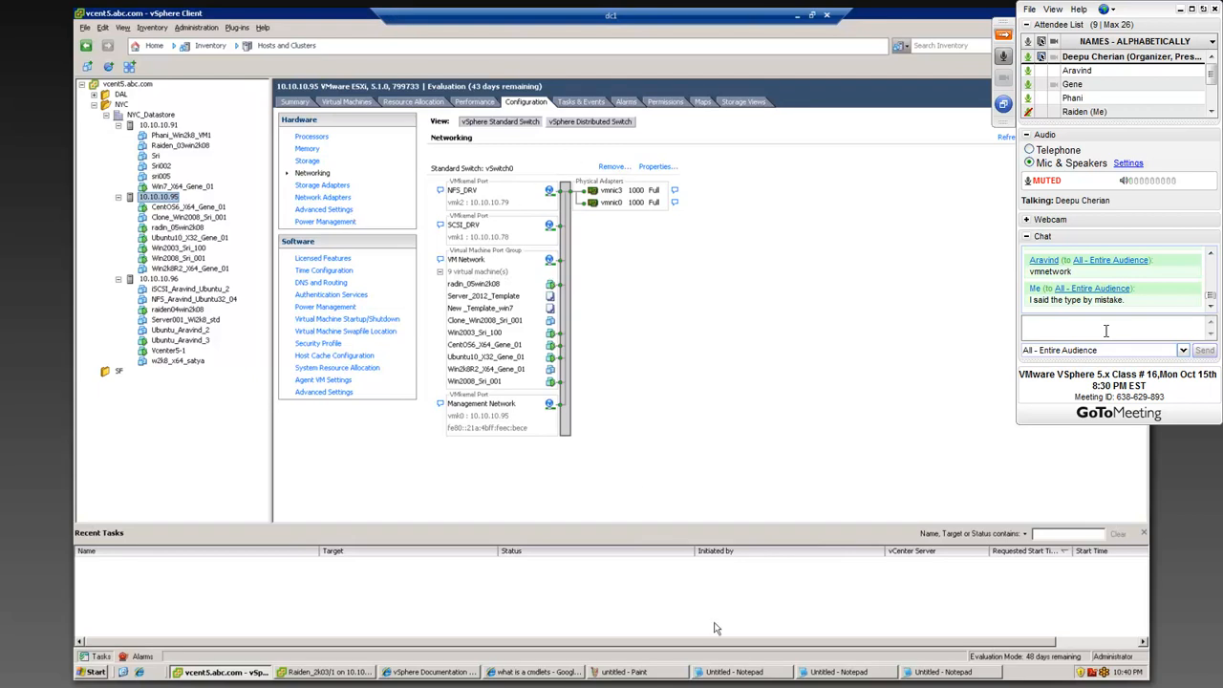
type("2")
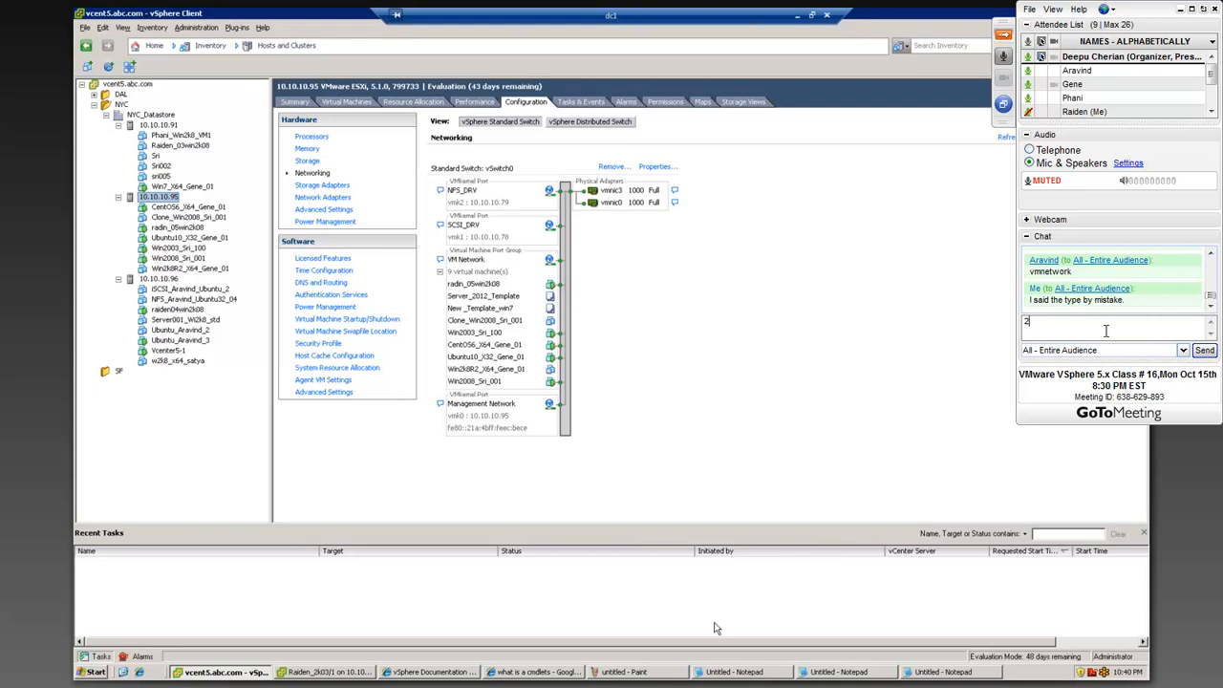
key("Return")
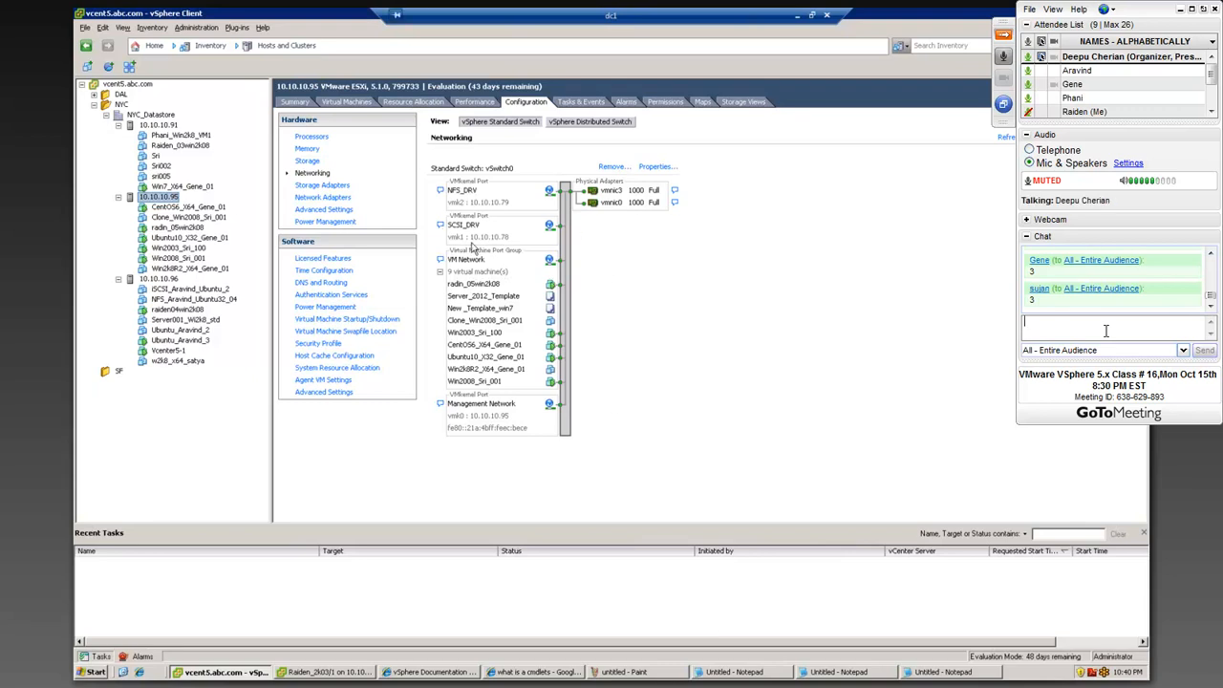
left_click(1211, 253)
left_click(1211, 253)
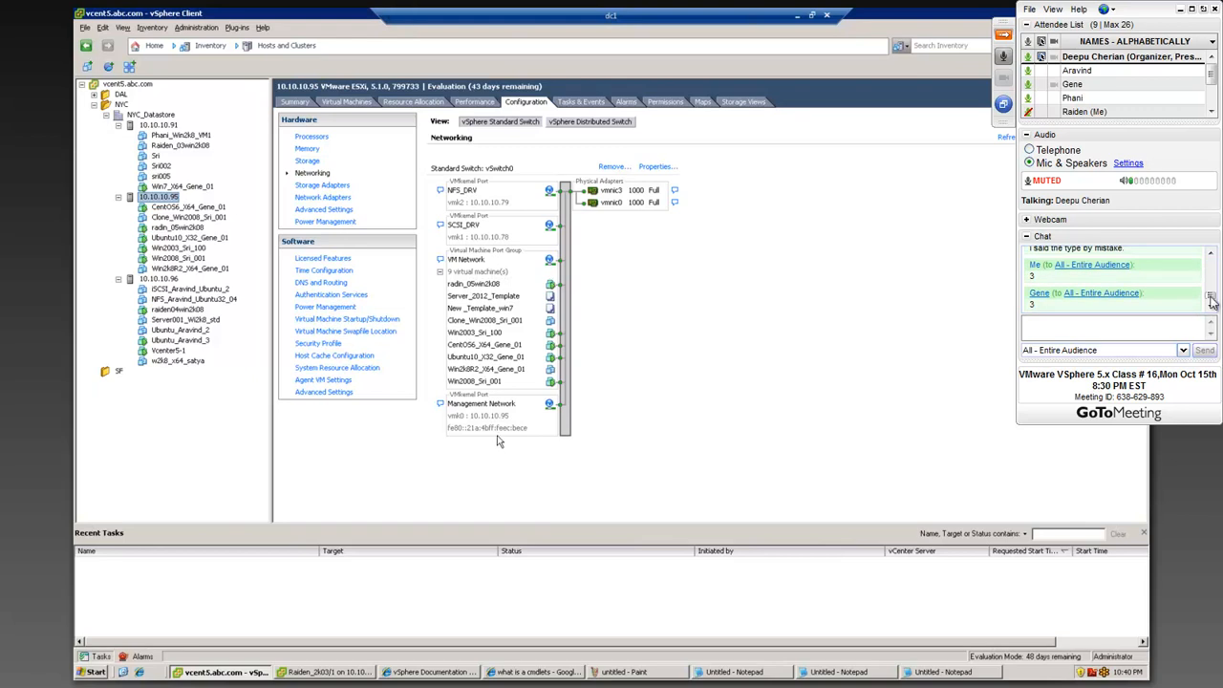
left_click(1211, 307)
left_click(1212, 308)
left_click(1141, 329)
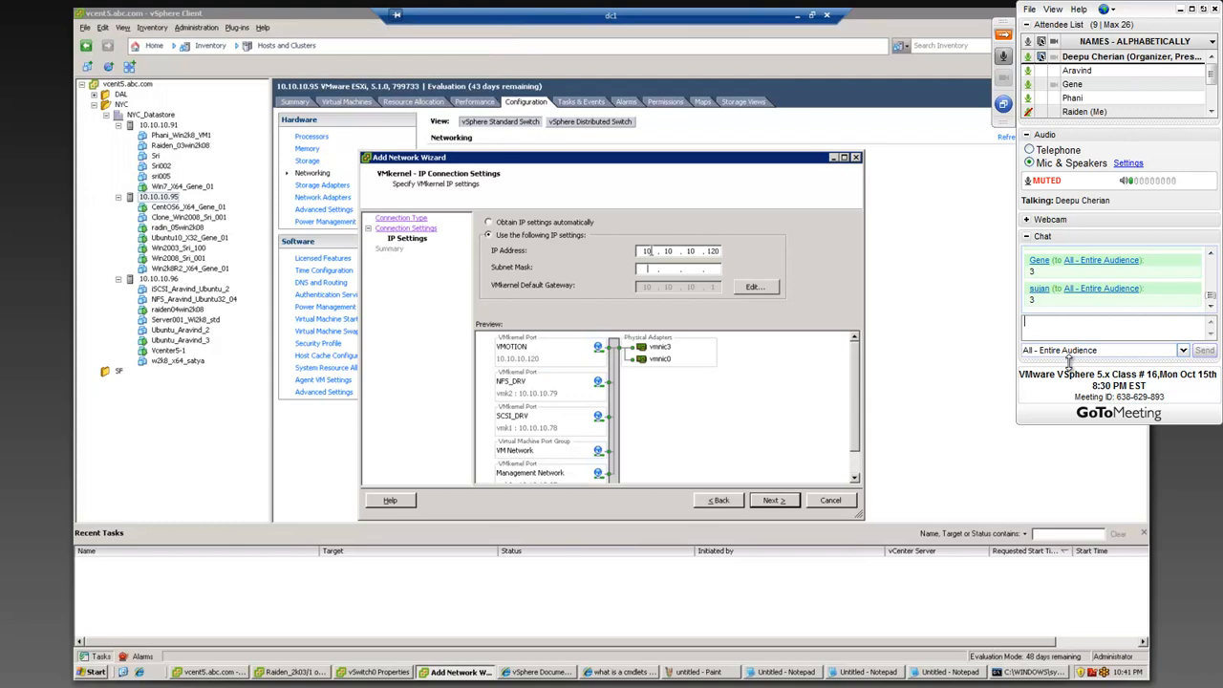
Step: Set the VMOTION port's subnet mask to 255.255.255.0 and finish adding the port to vSwitch0 on host 10.10.10.95
type("25525")
left_click(776, 505)
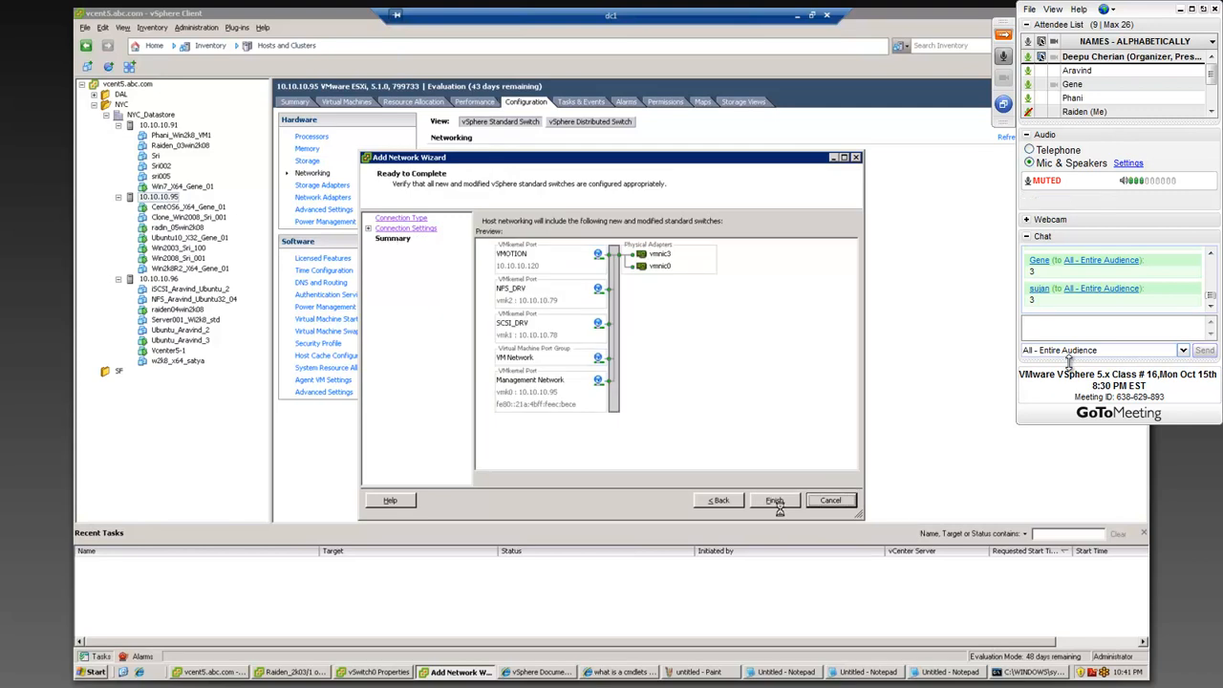
left_click(775, 500)
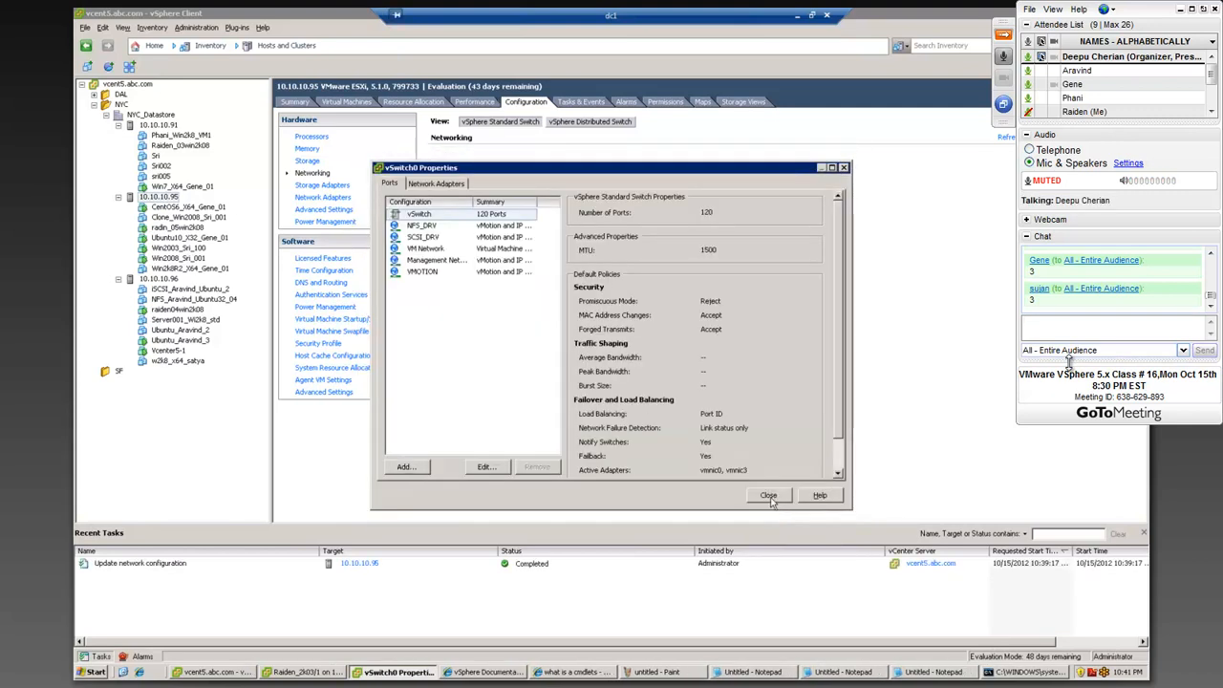
left_click(768, 496)
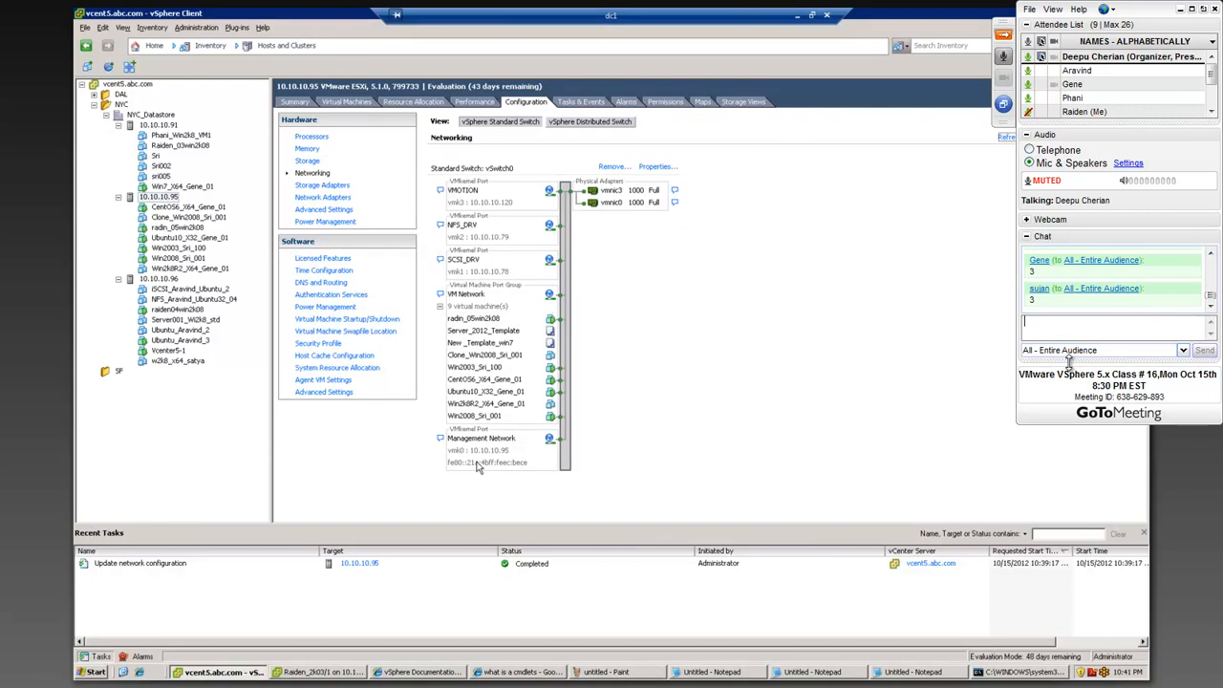
Step: Enable vMotion on the VMOTION port group of vSwitch0 on host 10.10.10.95
left_click(655, 167)
left_click(422, 225)
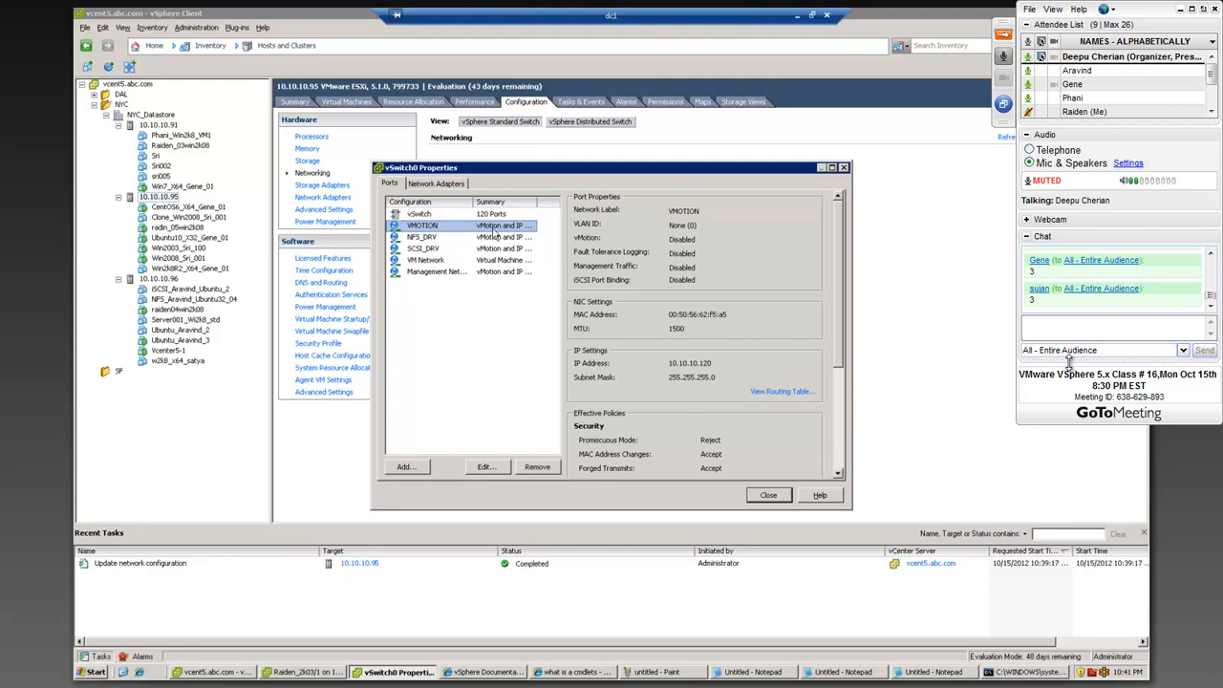
left_click(484, 469)
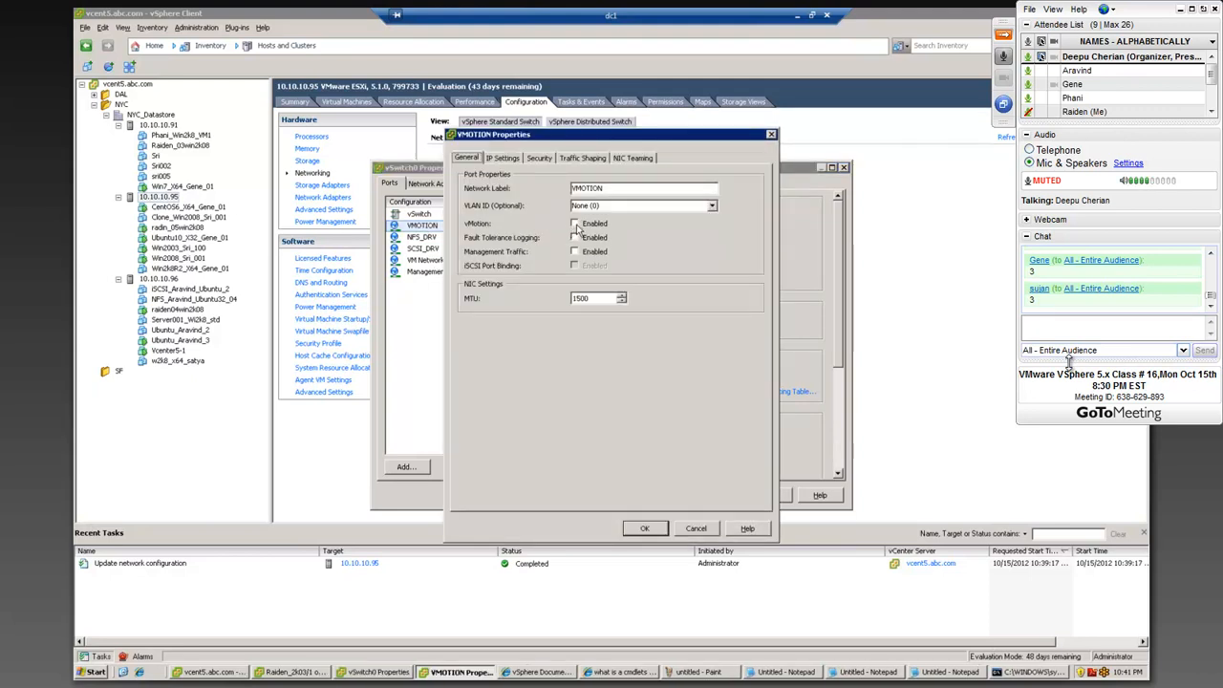
left_click(576, 224)
left_click(663, 531)
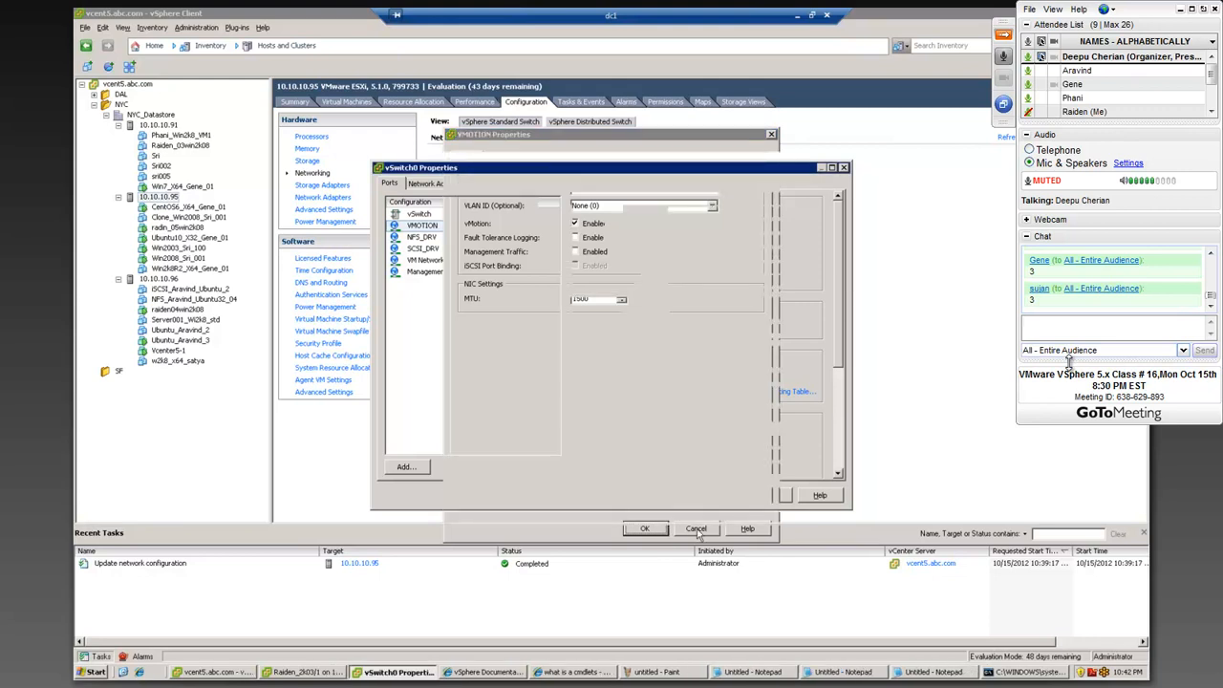
left_click(770, 495)
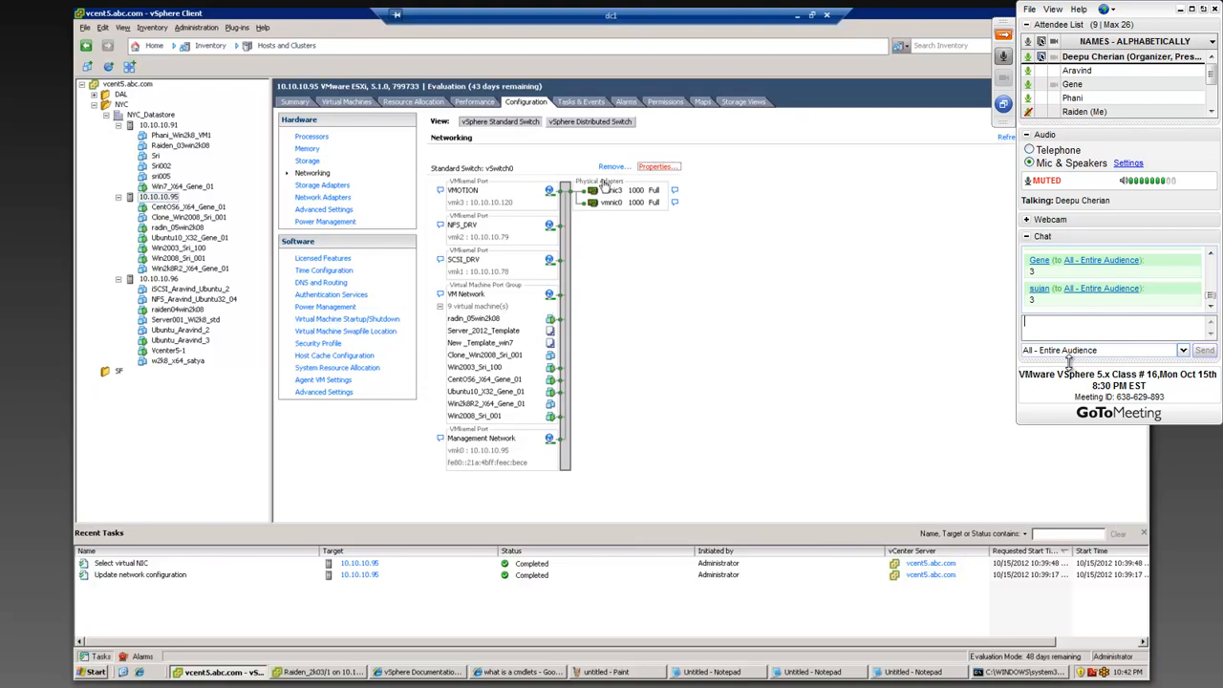
Step: Reopen the VMOTION port group's settings to check its vMotion option, and close them without changes
left_click(656, 167)
left_click(422, 226)
left_click(485, 466)
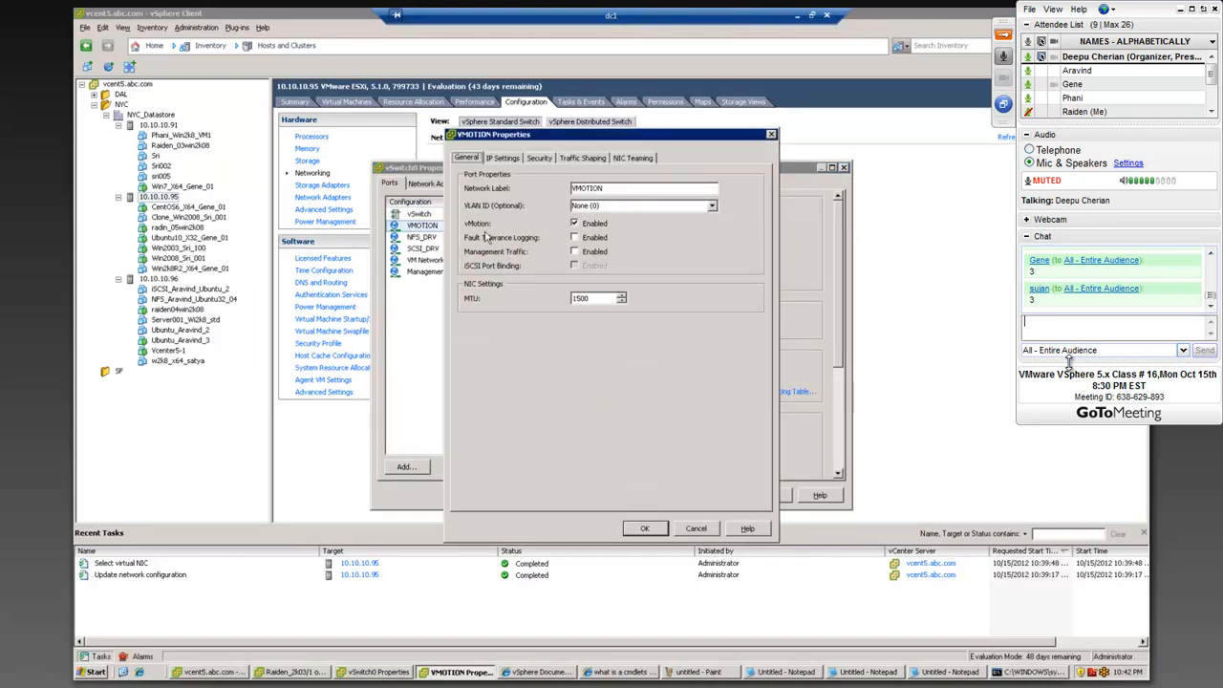
left_click(696, 532)
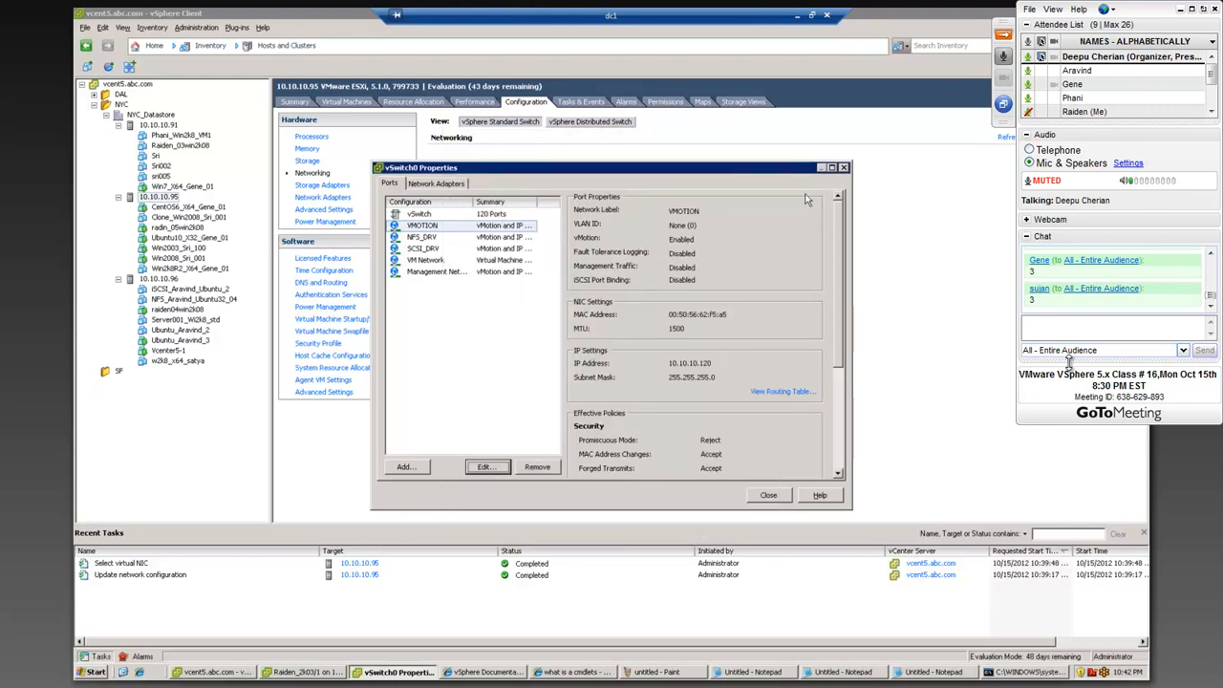
left_click(845, 168)
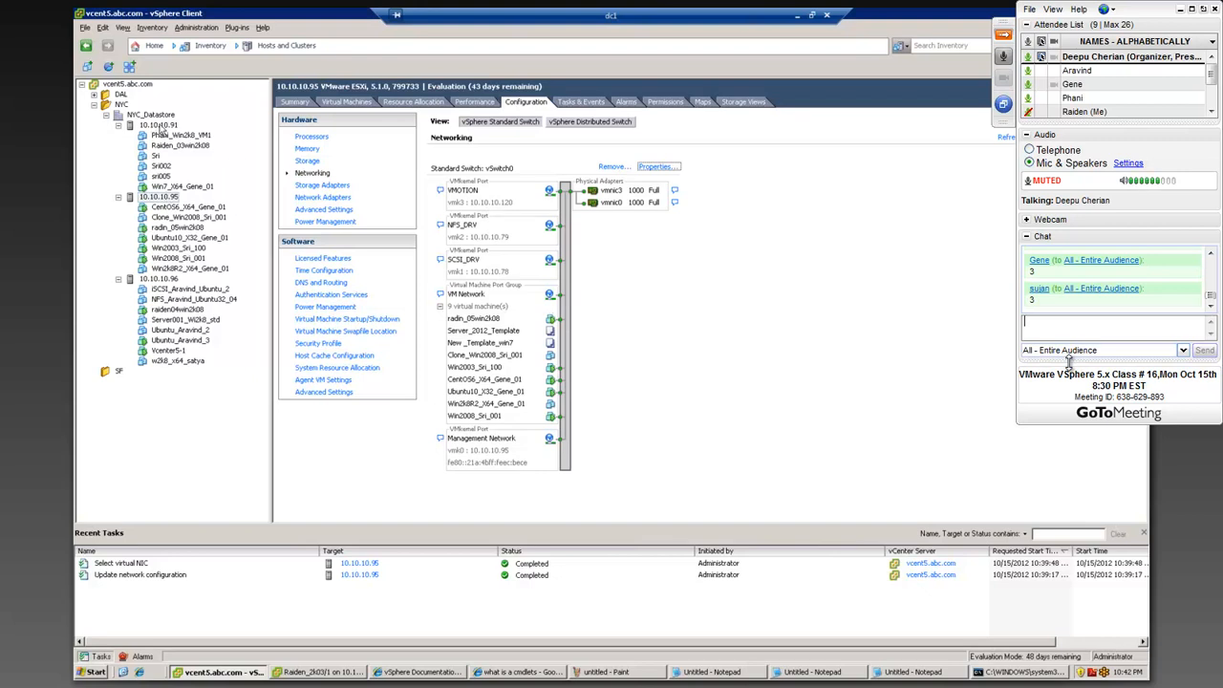
Step: Start adding a VMkernel connection to vSwitch0 on host 10.10.10.91
left_click(160, 126)
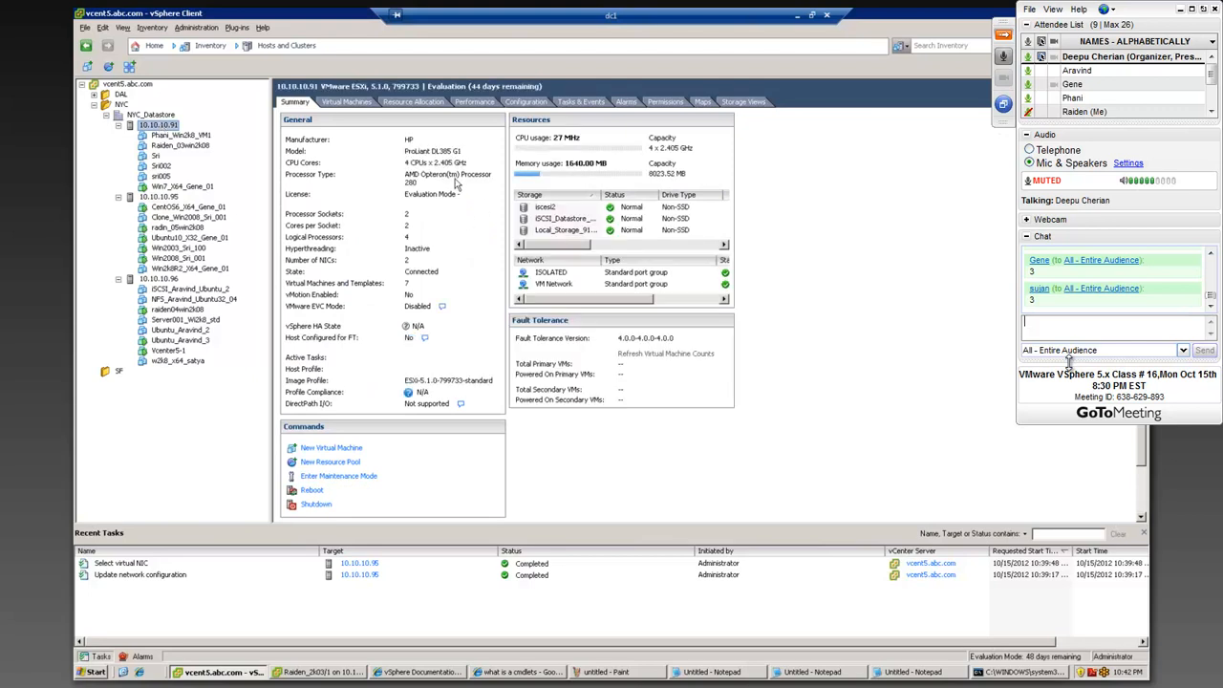
left_click(527, 103)
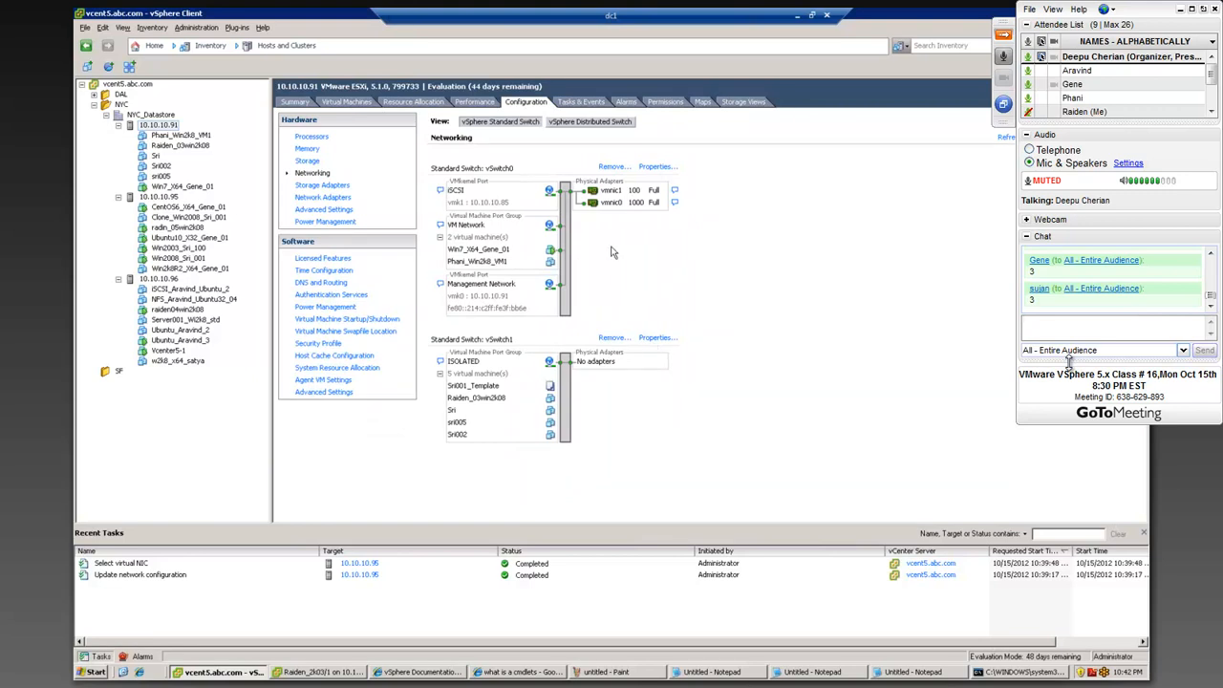
left_click(657, 167)
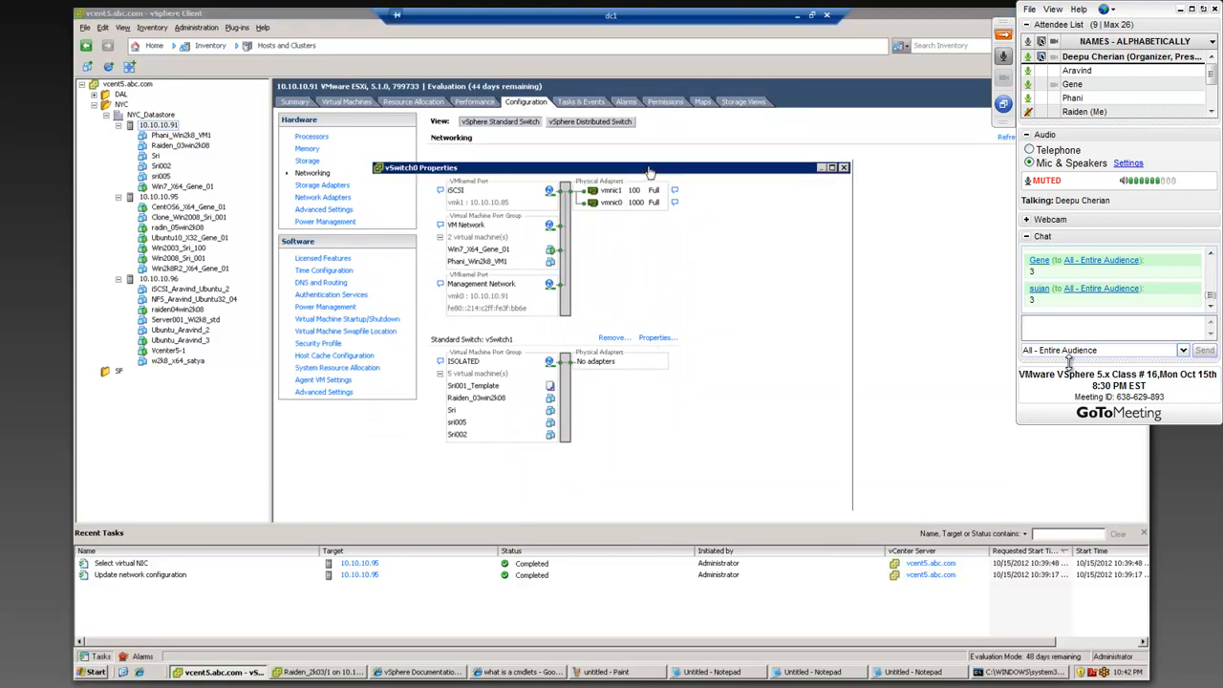
left_click(405, 466)
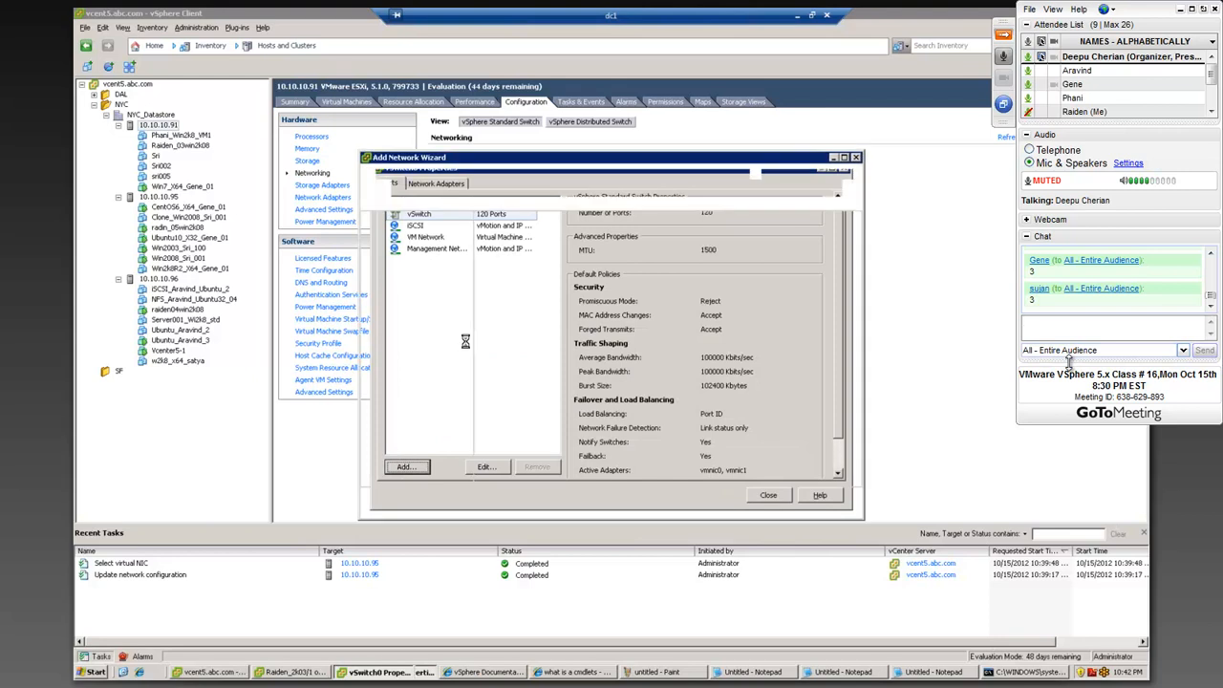
left_click(492, 279)
left_click(774, 500)
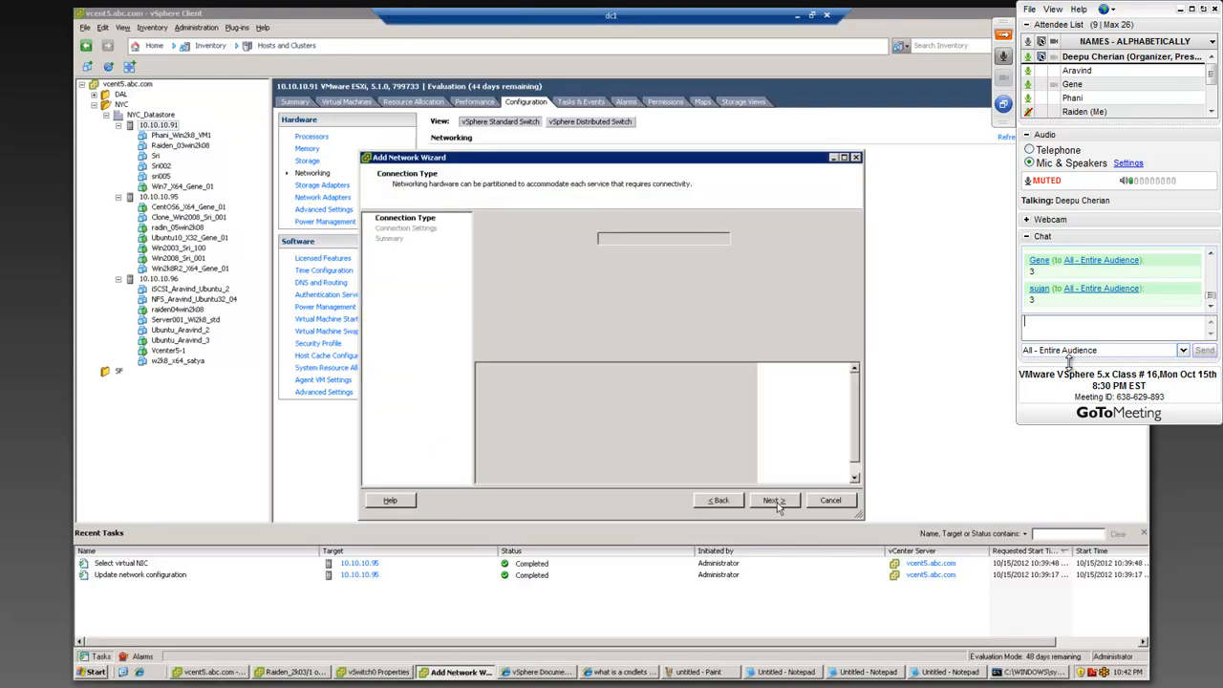
Step: Label the new VMkernel port group VMOTION and enable it for vMotion
left_click_drag(630, 238, 464, 255)
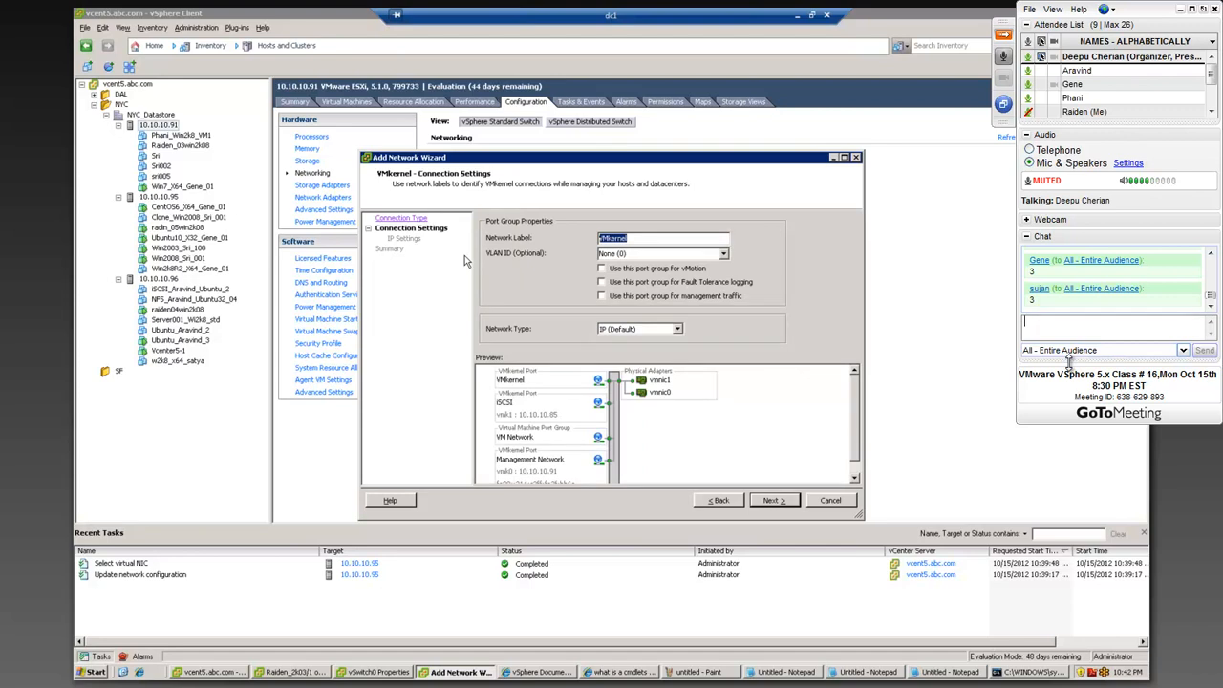
type("VMOTION")
left_click(602, 270)
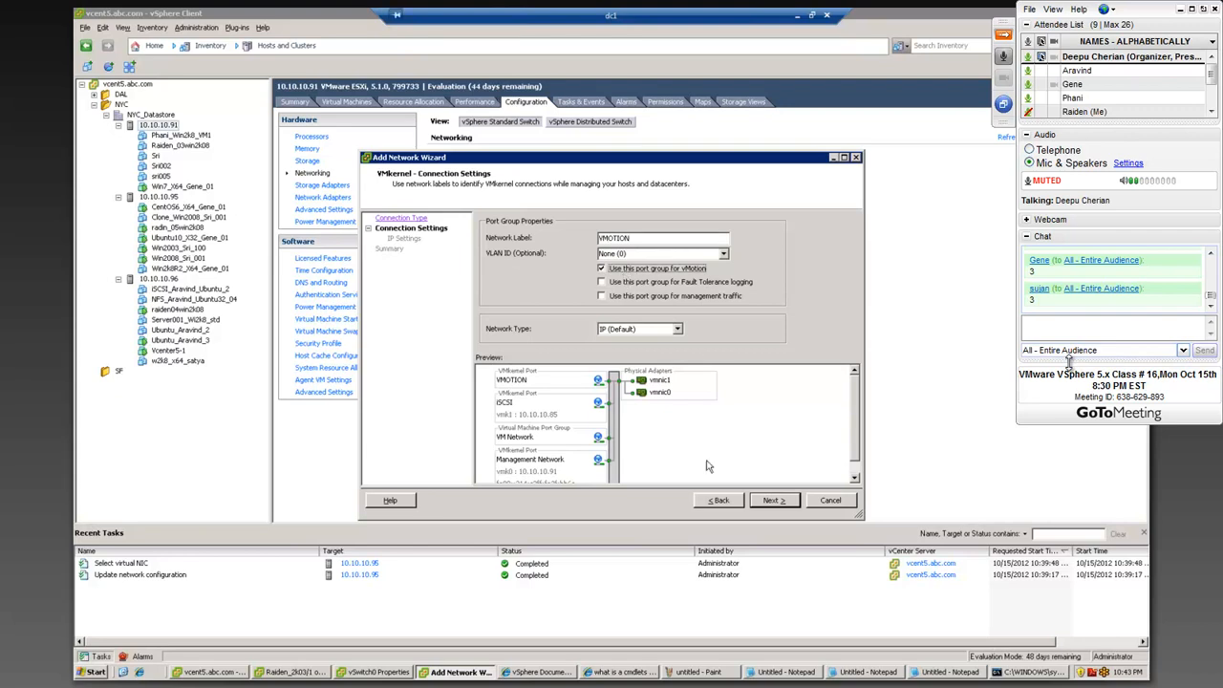
left_click(770, 501)
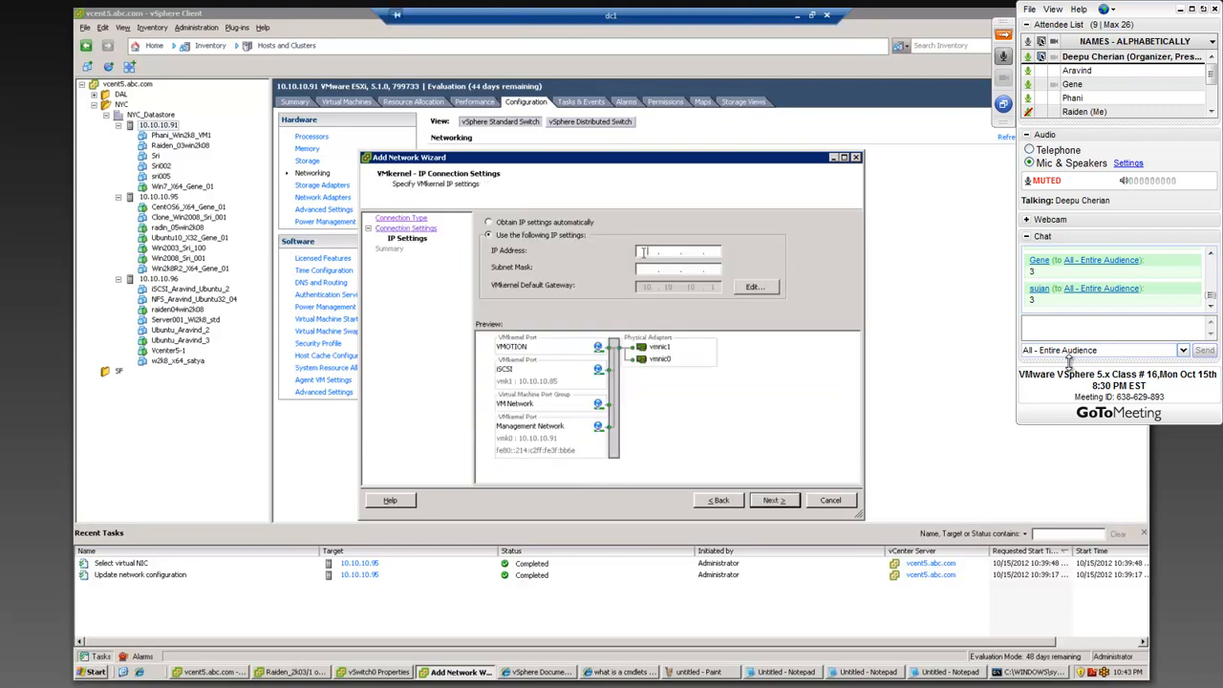
Step: Assign the VMOTION port the IP address 10.10.10.122 with subnet mask 255.255.255.0
type("10.10.10.")
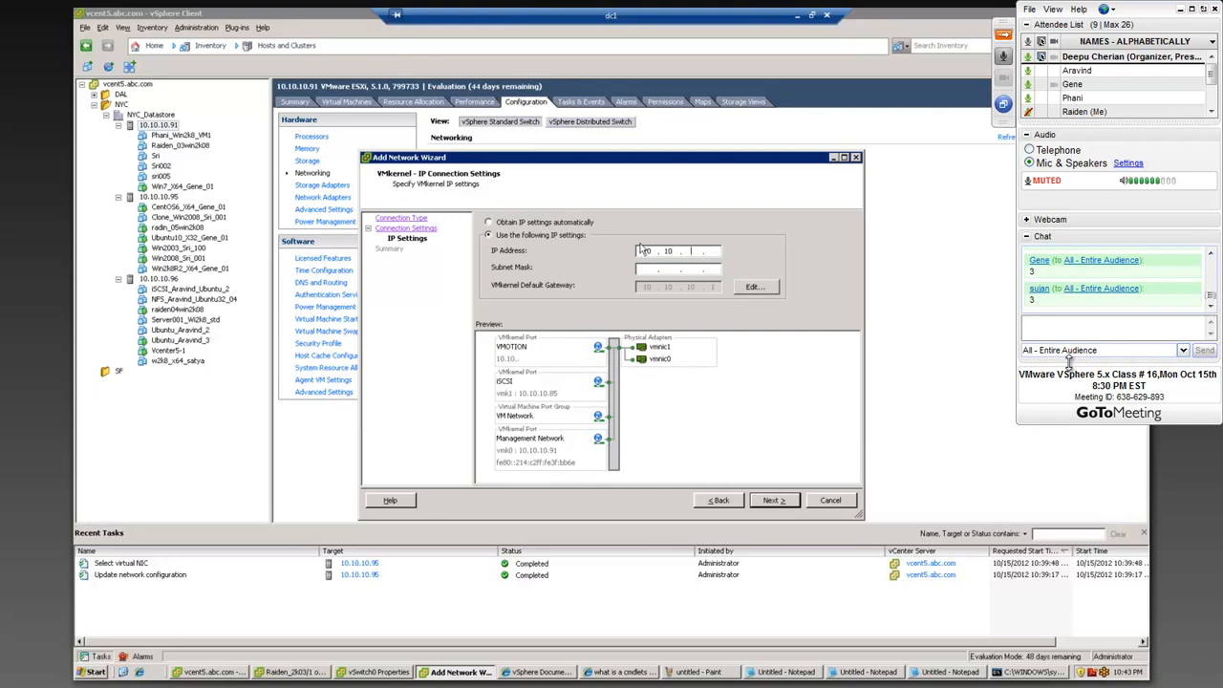
type("1")
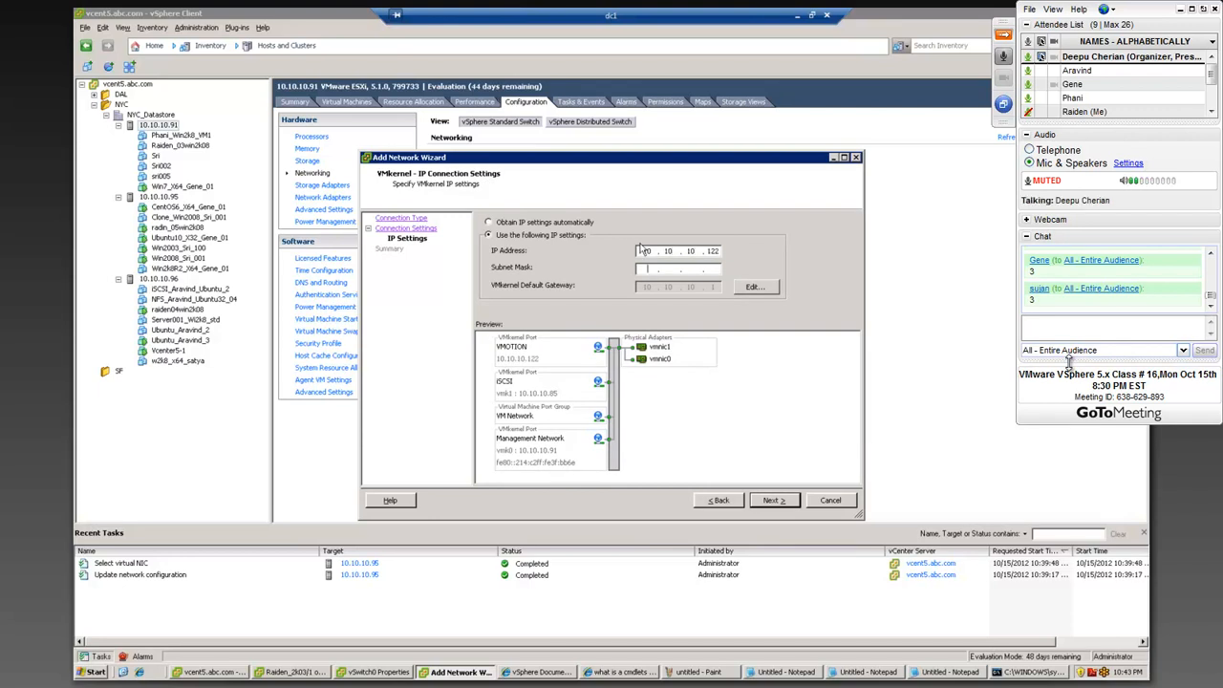
type("255.255.255.0")
key("Return")
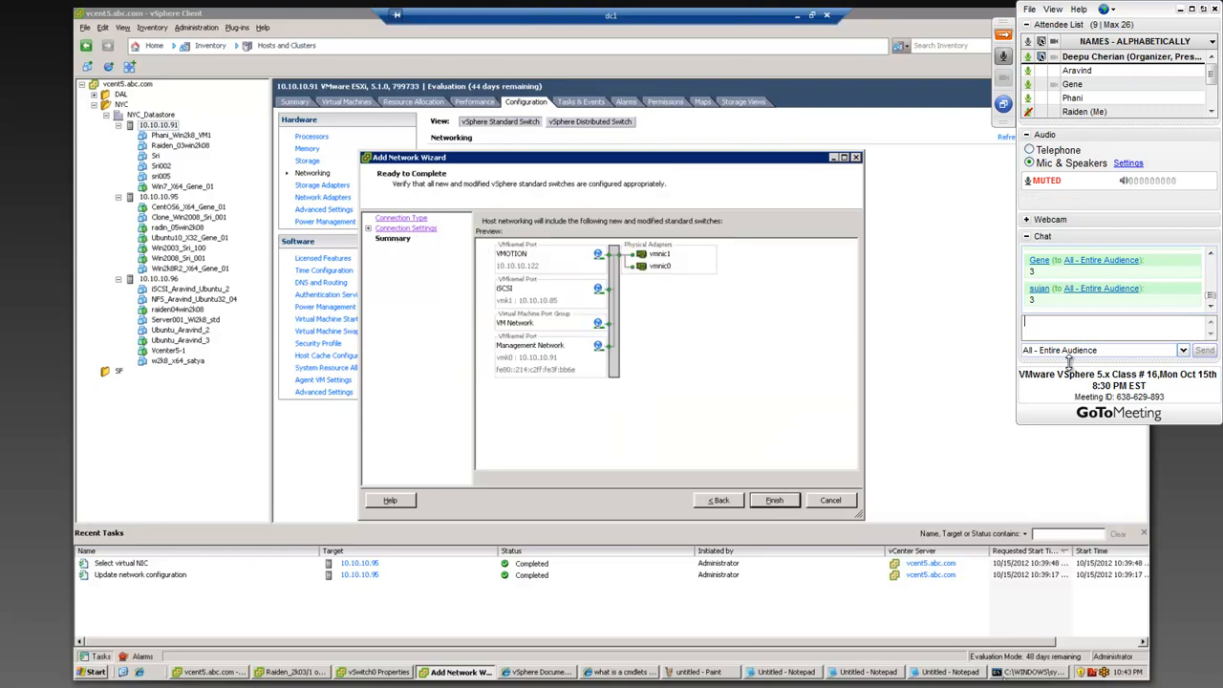
Step: Check in the command prompt whether 10.10.10.122 answers a ping, and minimize the console
left_click(1021, 672)
key("Up")
key("BackSpace")
type("2")
key("Return")
key("ctrl+c")
key("Up")
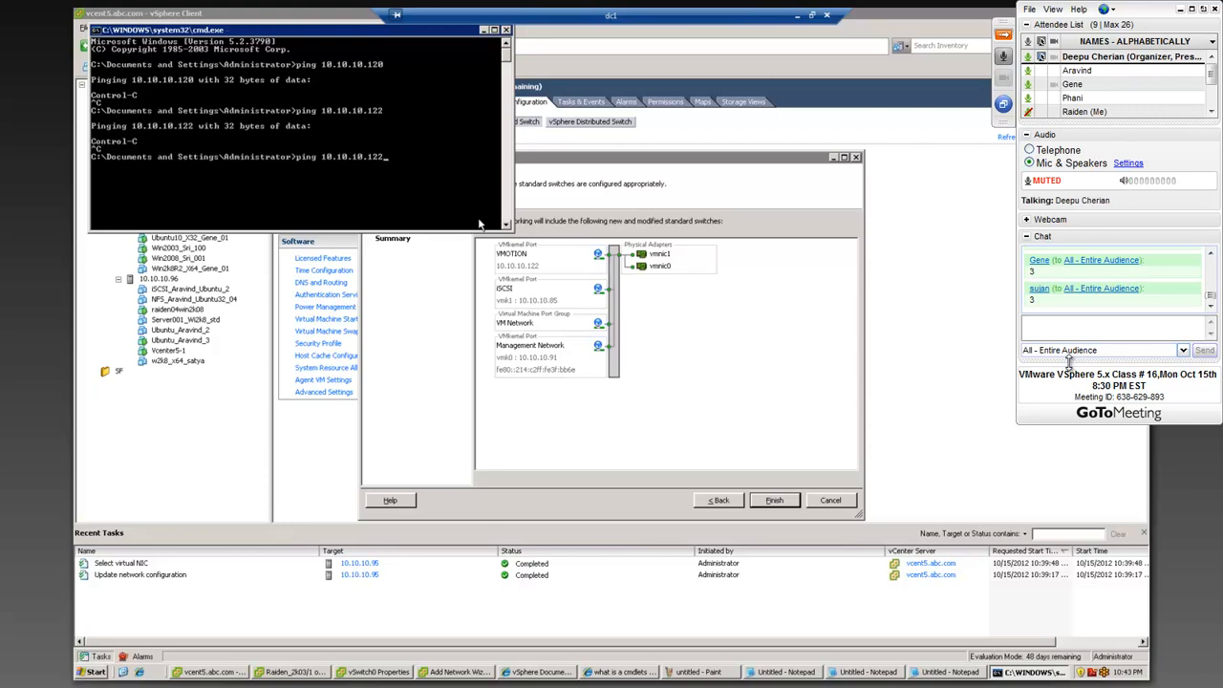
left_click(488, 31)
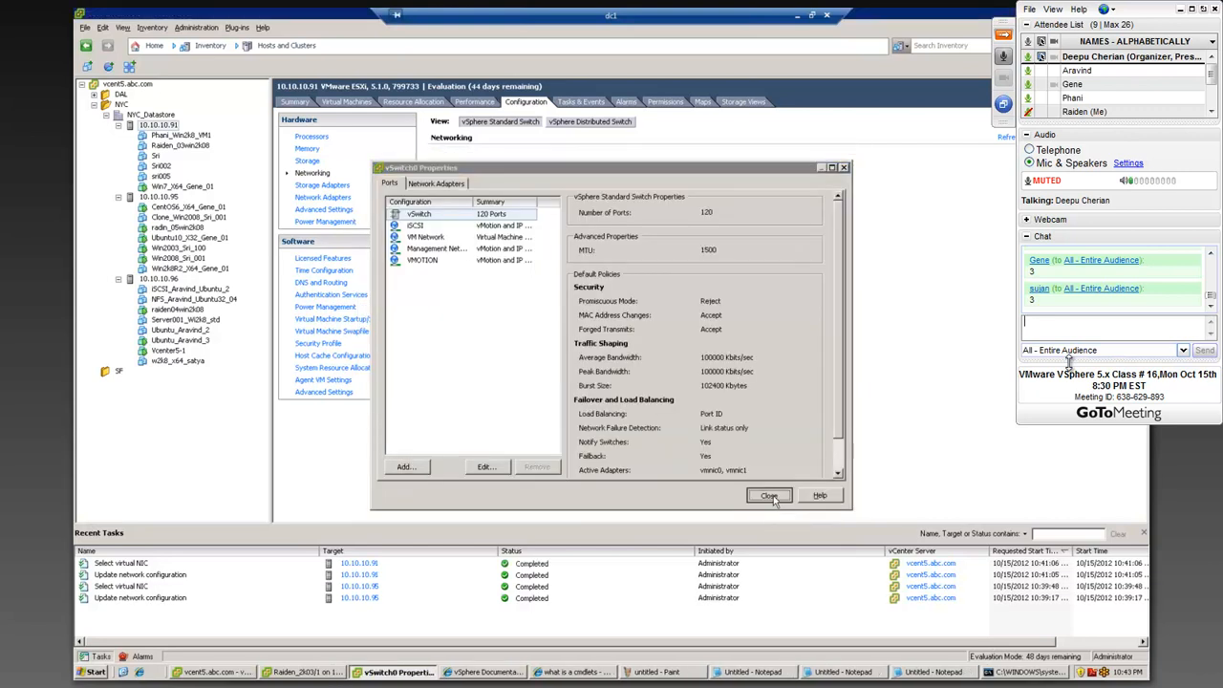
Step: Close the vSwitch0 properties and review the networking configuration of host 10.10.10.91
left_click(770, 496)
left_click(171, 197)
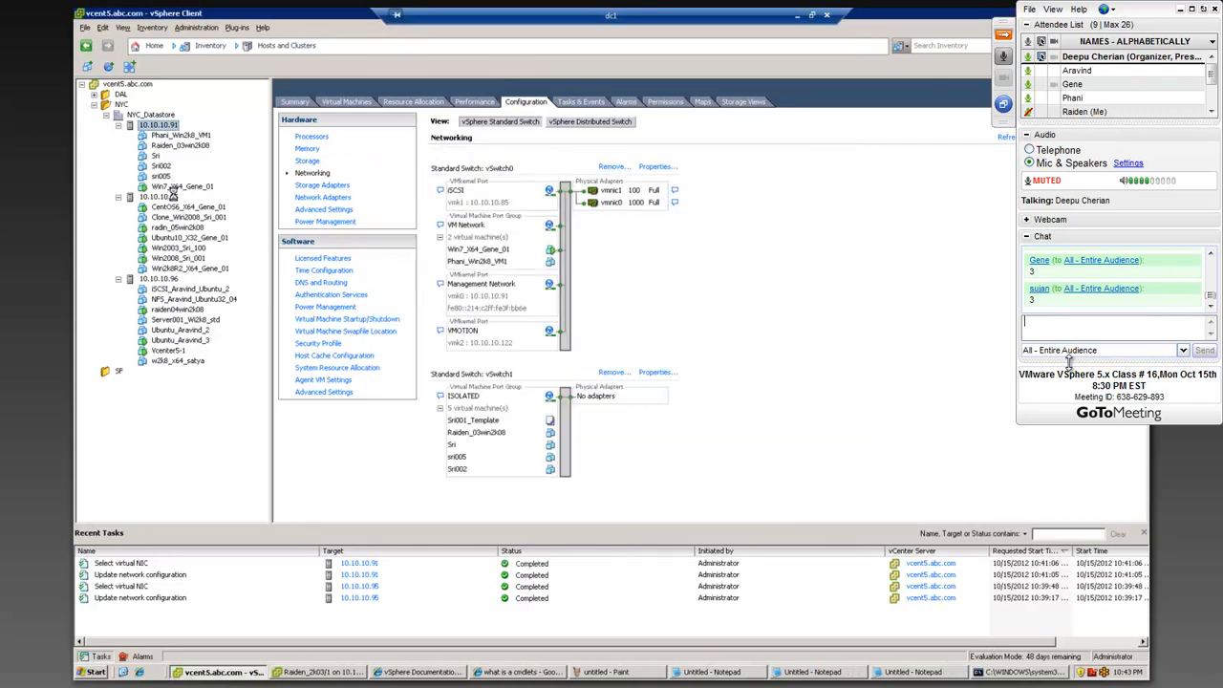
left_click(161, 125)
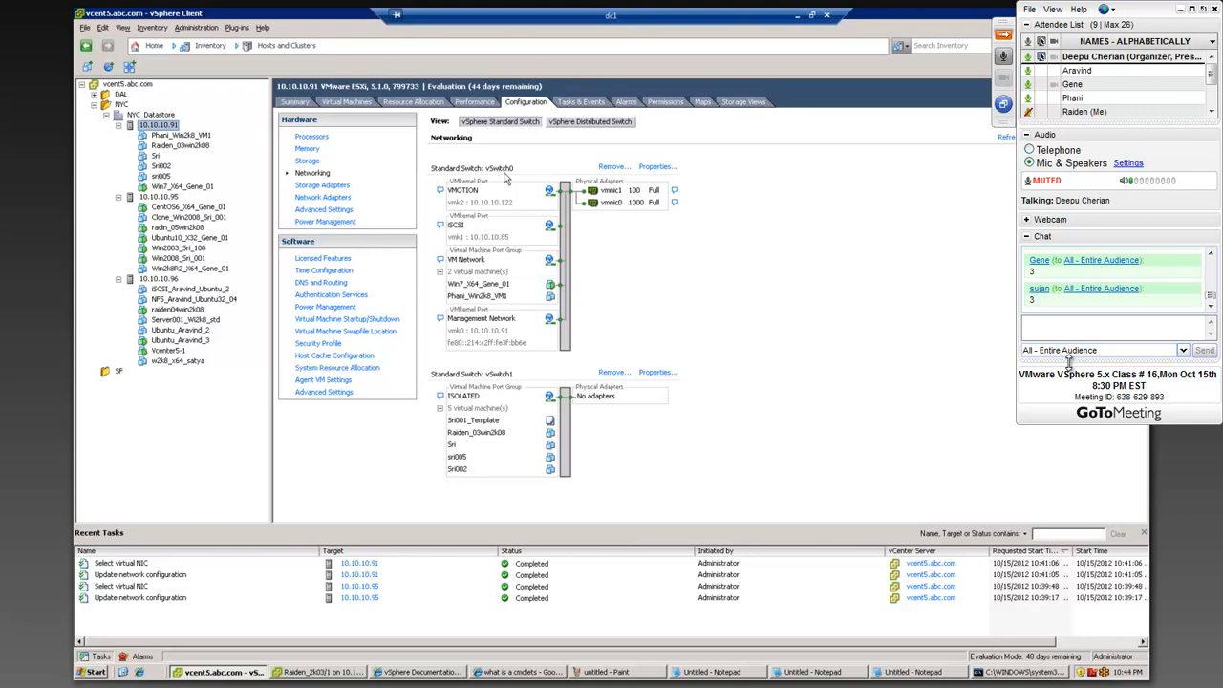
Step: Review the vMotion requirements list in the Notepad notes and return to the vSphere Client
left_click(815, 673)
left_click(692, 672)
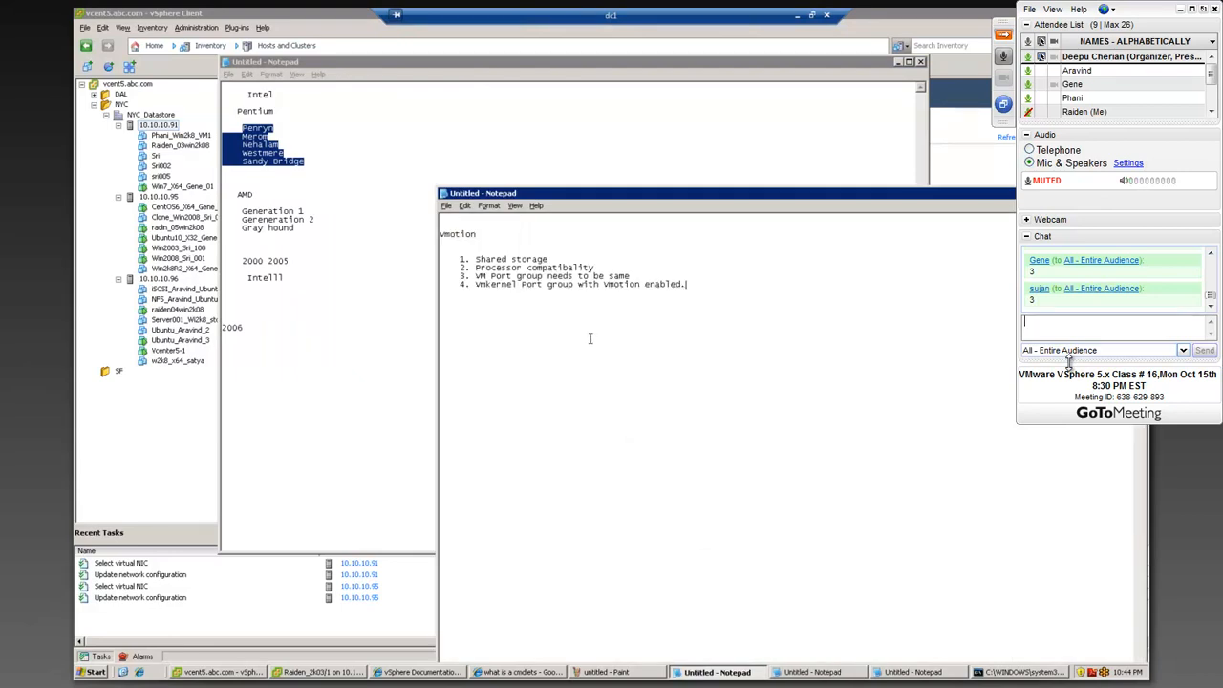
left_click(179, 110)
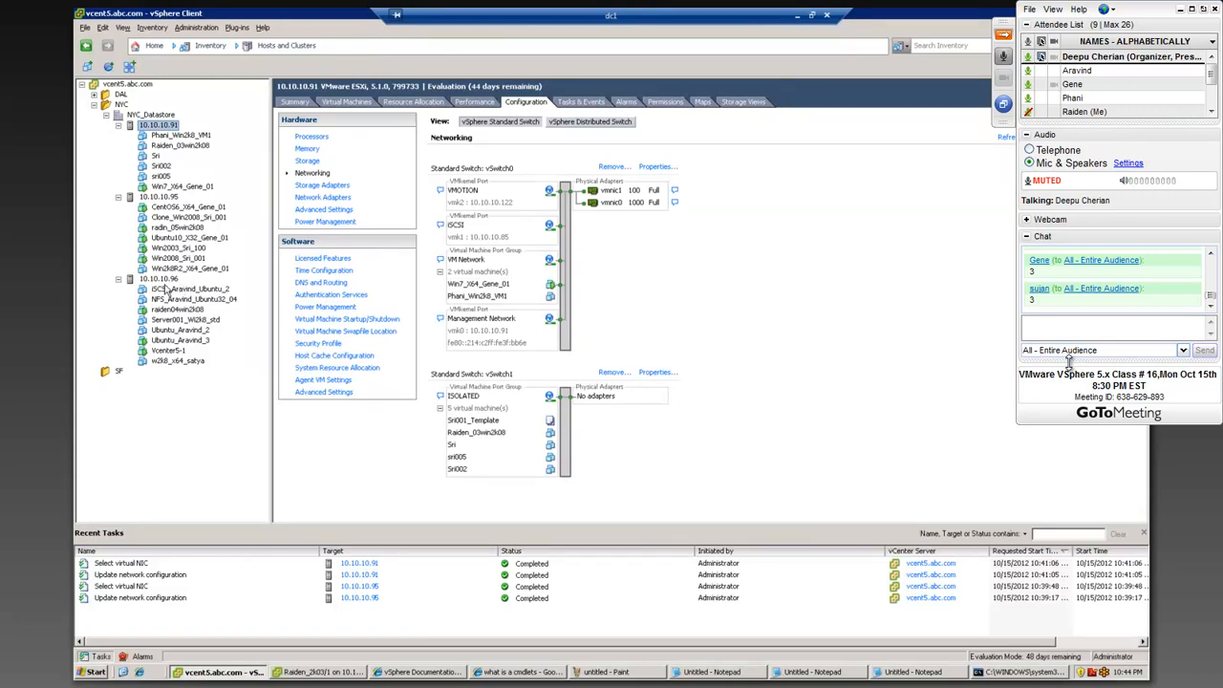
type("Yes")
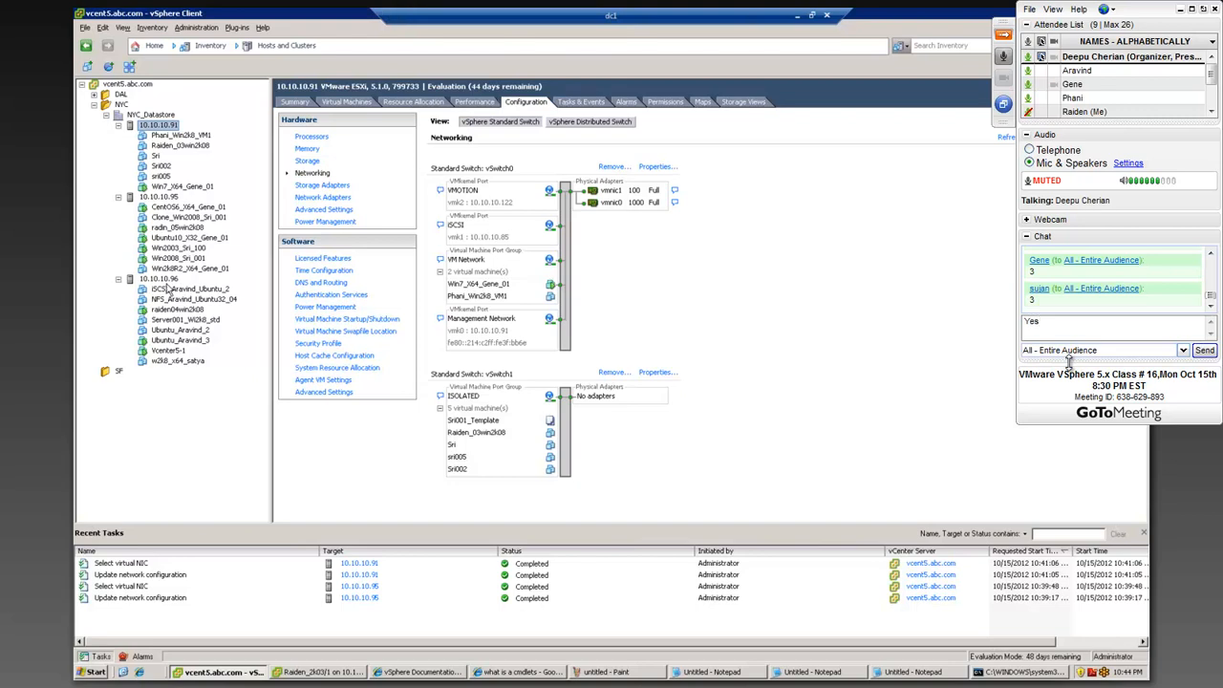
key("BackSpace")
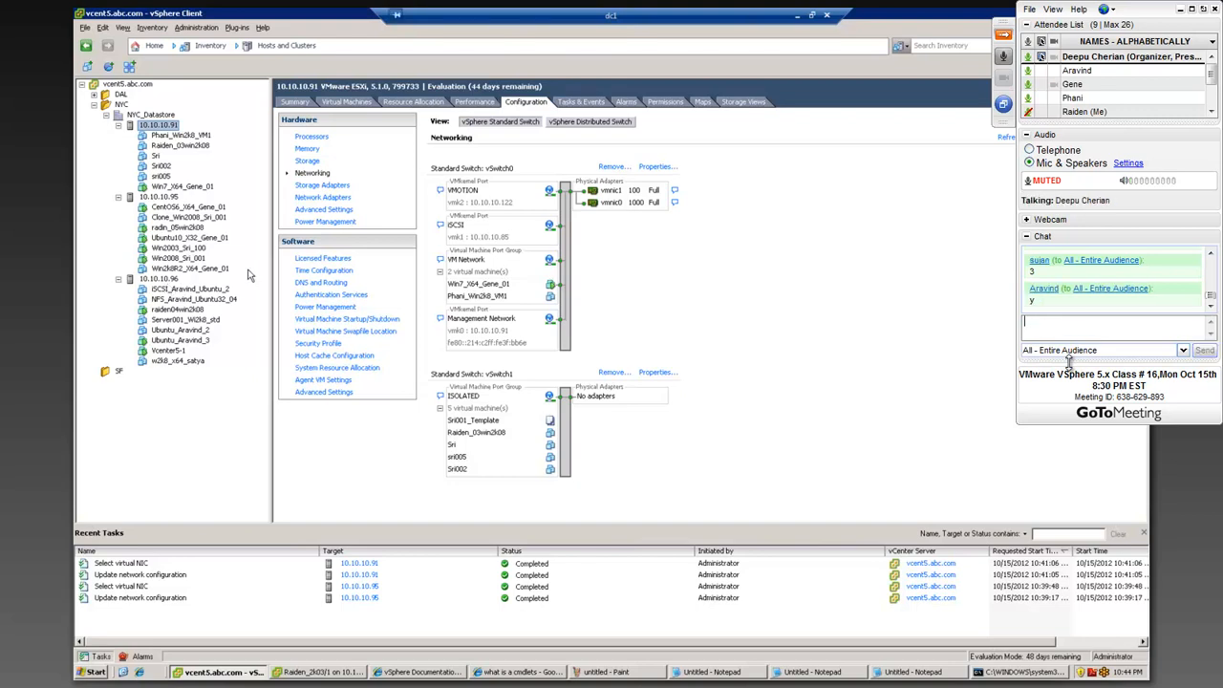
Step: Check the vMotion setting of the NFS VMkernel port on vSwitch0 of host 10.10.10.96, leaving its properties without saving
left_click(158, 279)
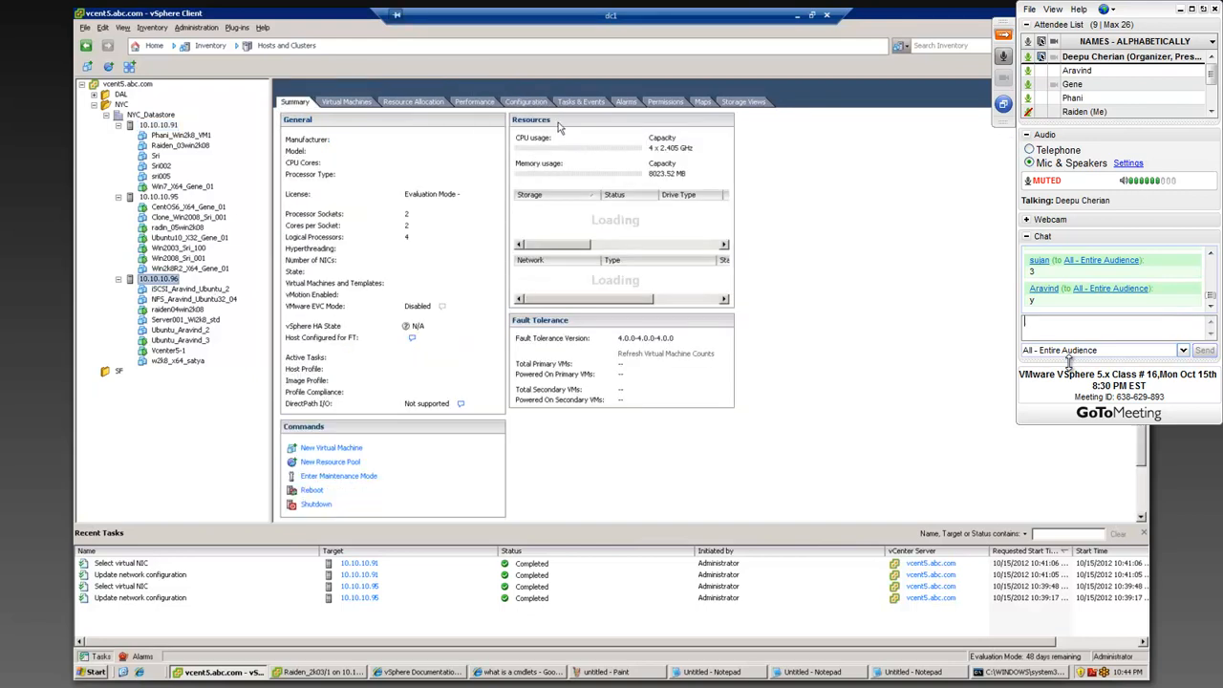
left_click(526, 102)
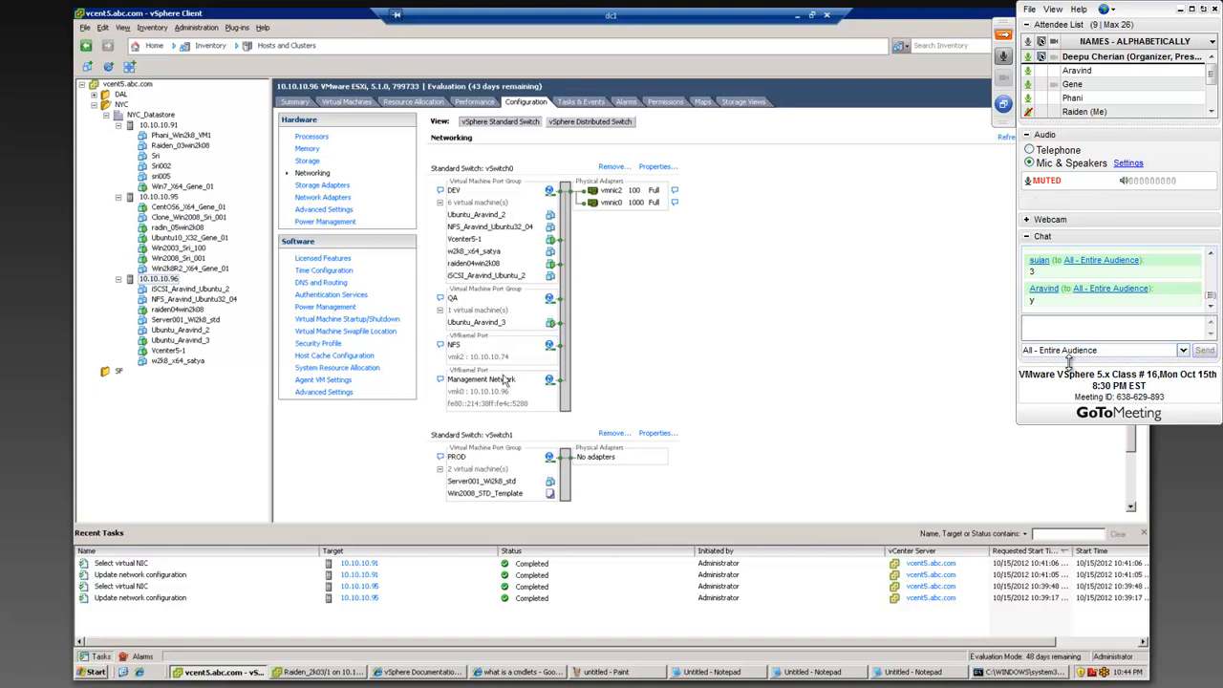
left_click(658, 166)
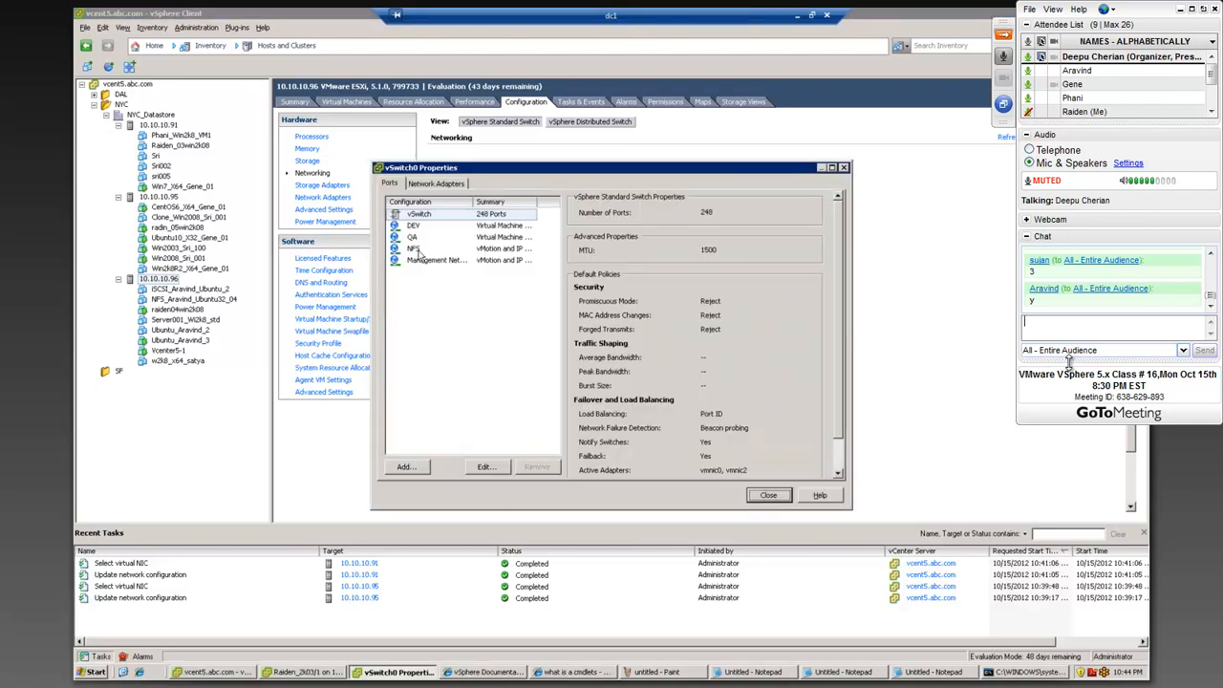
left_click(416, 248)
left_click(485, 466)
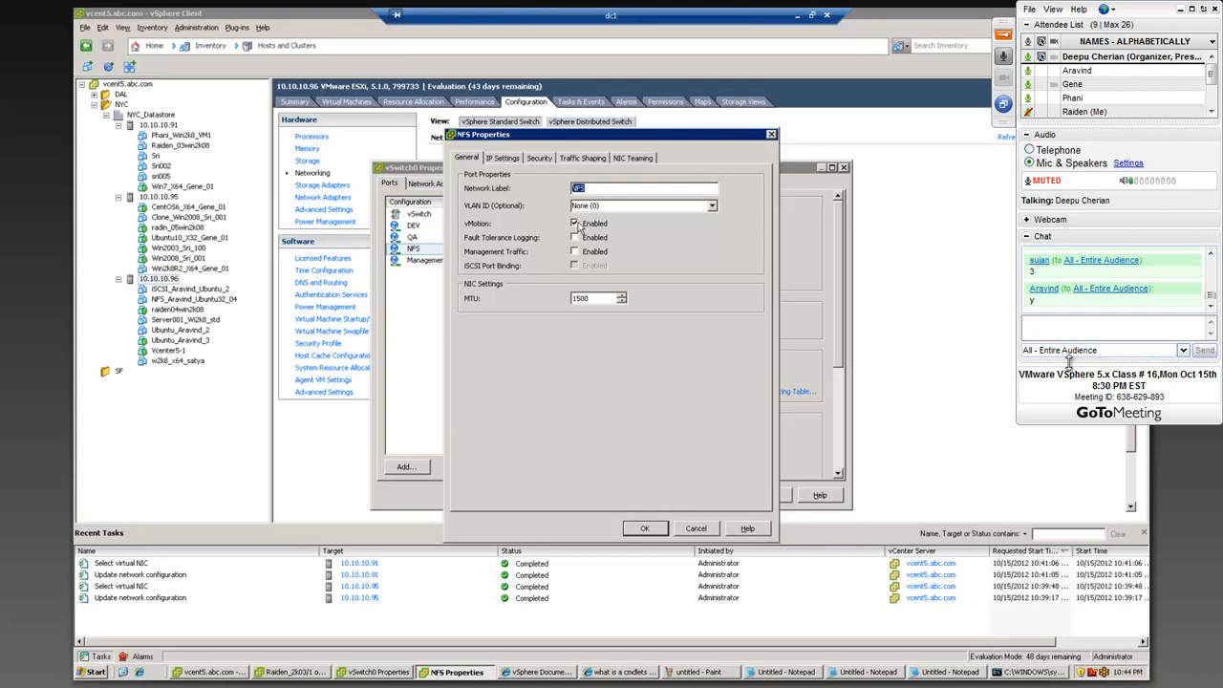
left_click(579, 227)
left_click(695, 528)
left_click(768, 496)
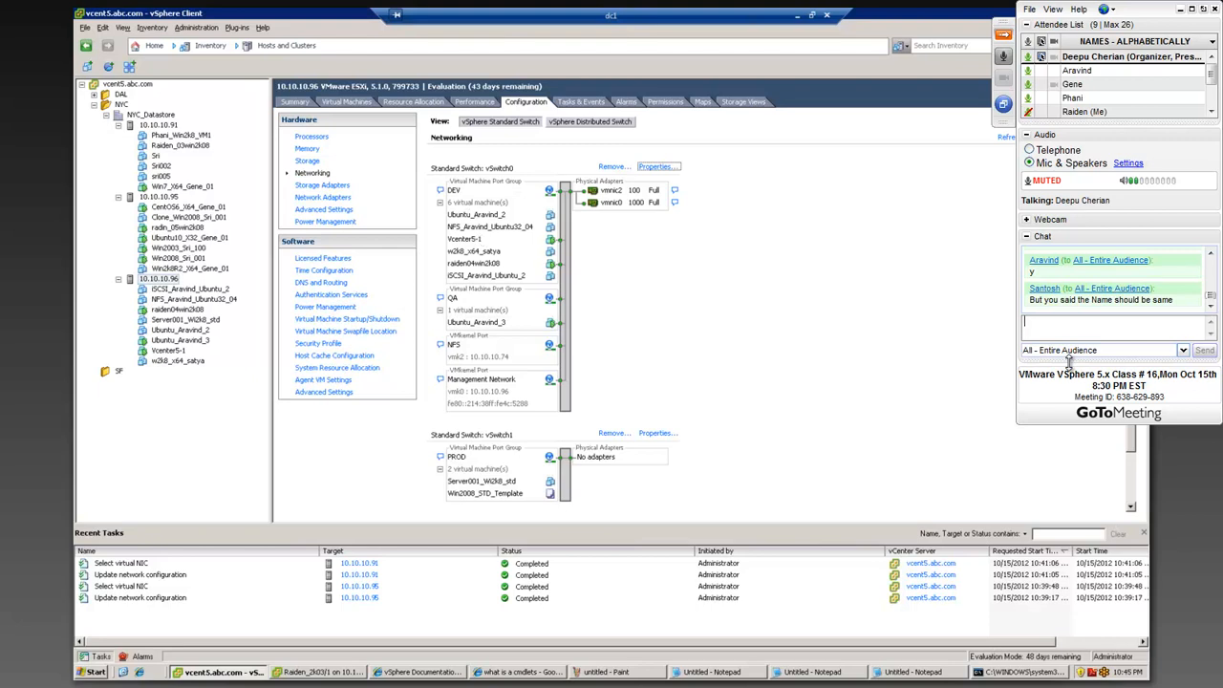
Step: View the summary of the Win2003 virtual machine on host 10.10.10.95, including its network port group
left_click(172, 248)
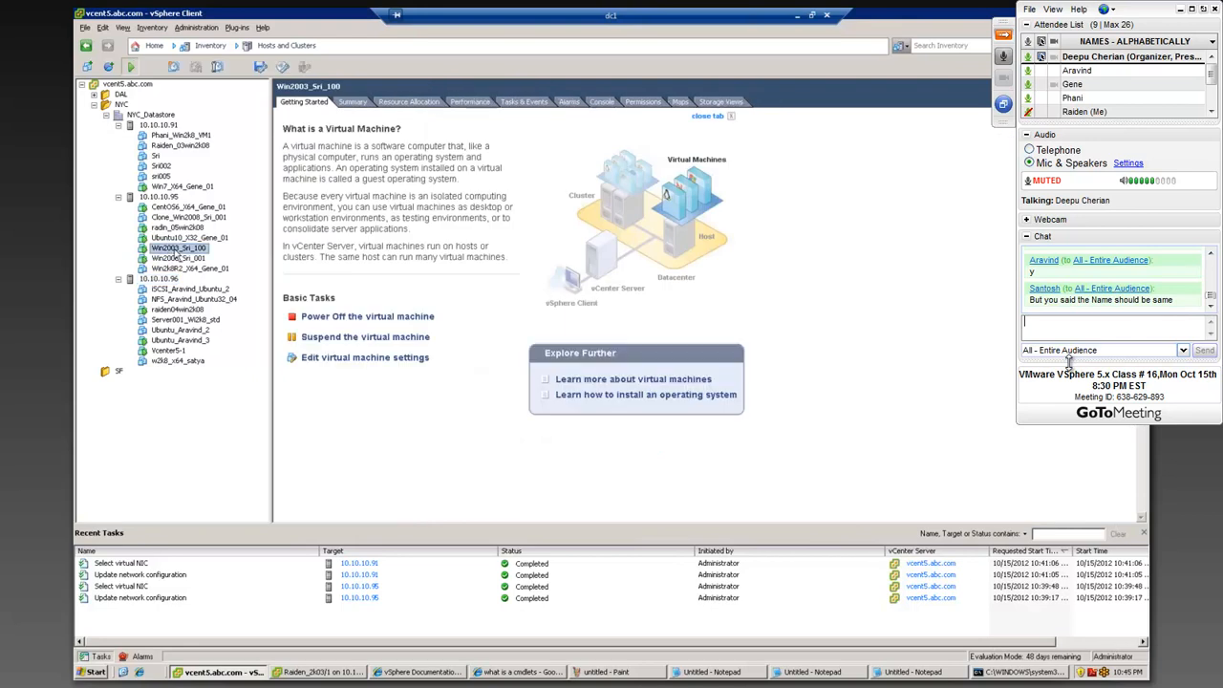
left_click(354, 102)
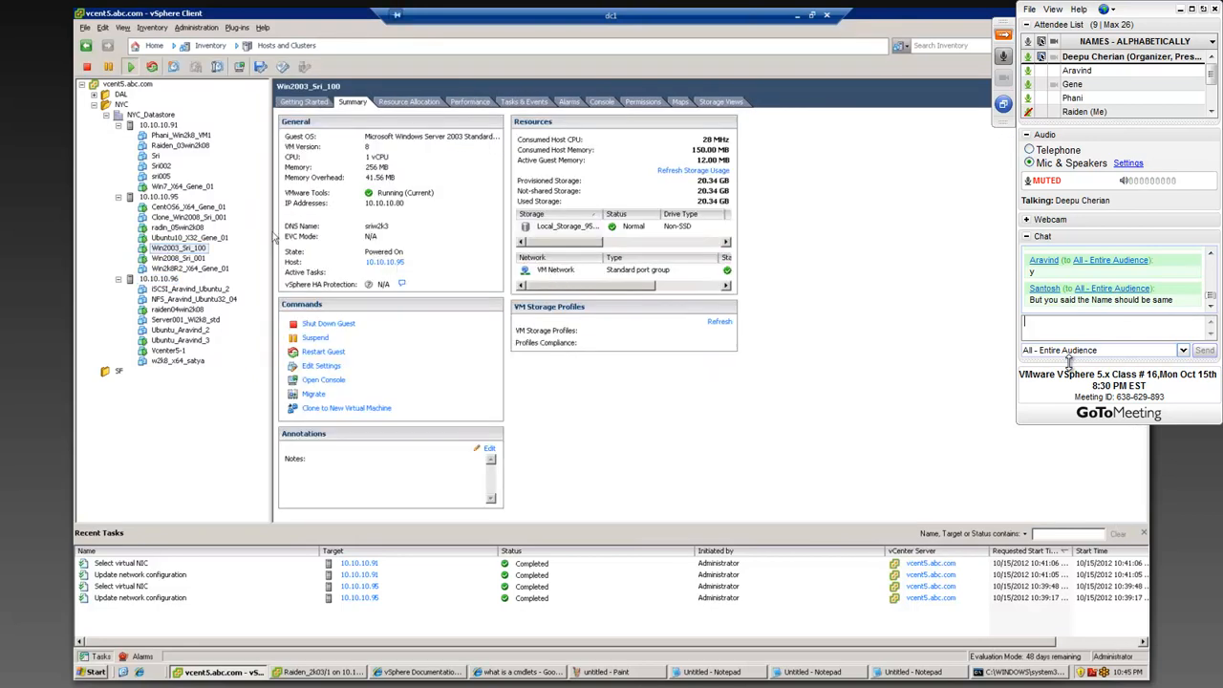
Step: Check the vMotion setting of the iSCSI VMkernel port on vSwitch0 of host 10.10.10.91, leaving its properties without saving
left_click(162, 125)
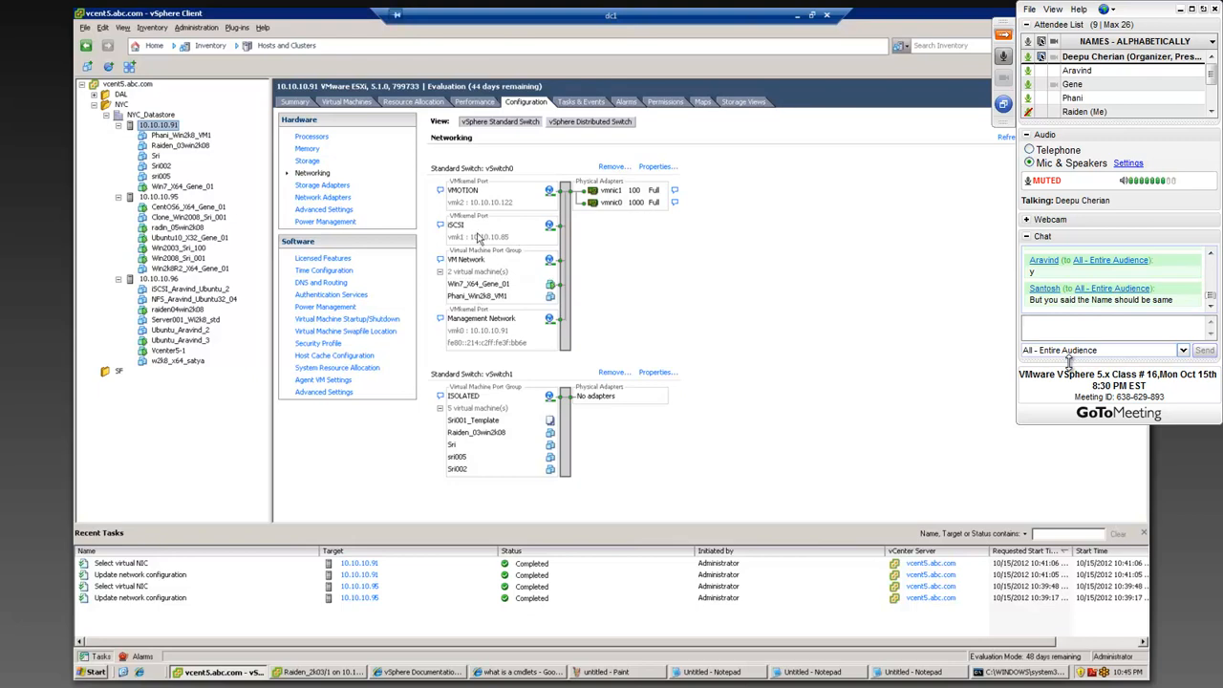
left_click(664, 168)
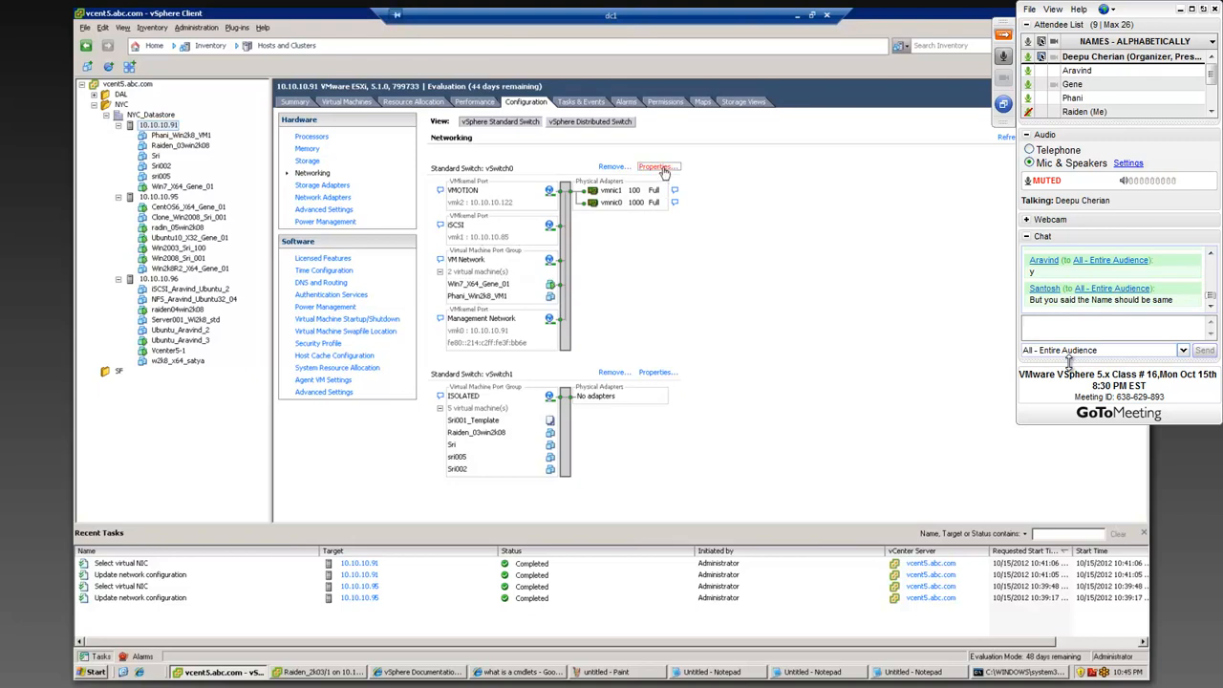
left_click(416, 239)
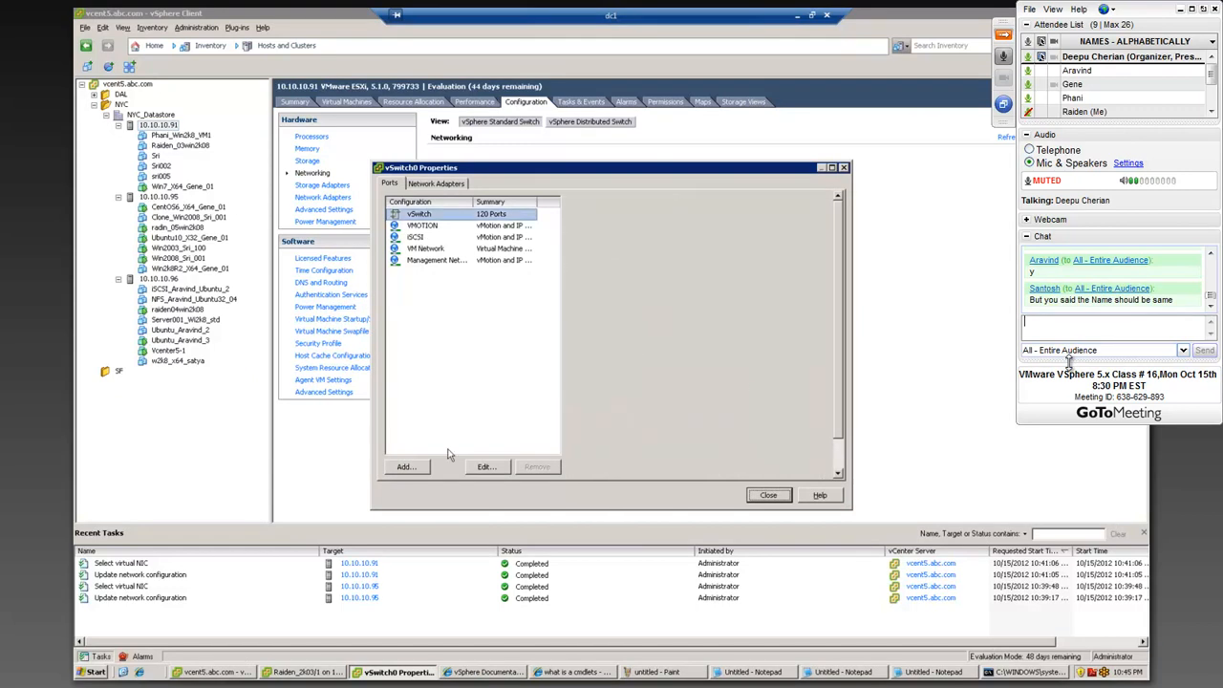
left_click(487, 468)
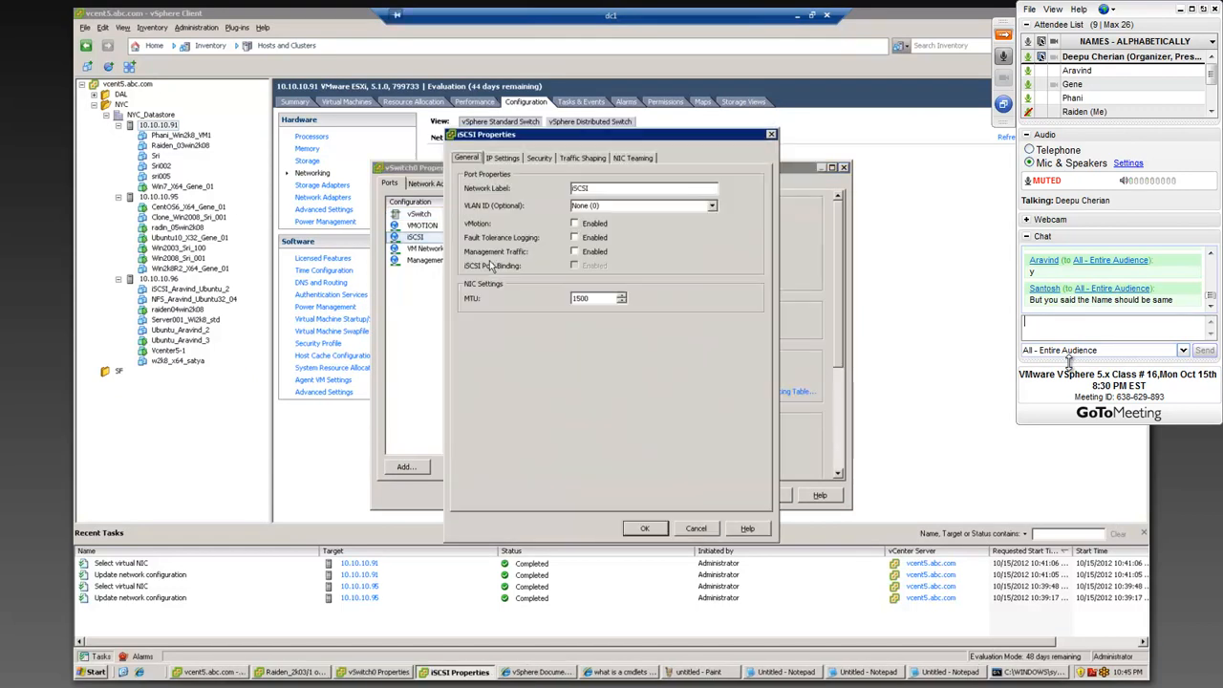
left_click(707, 532)
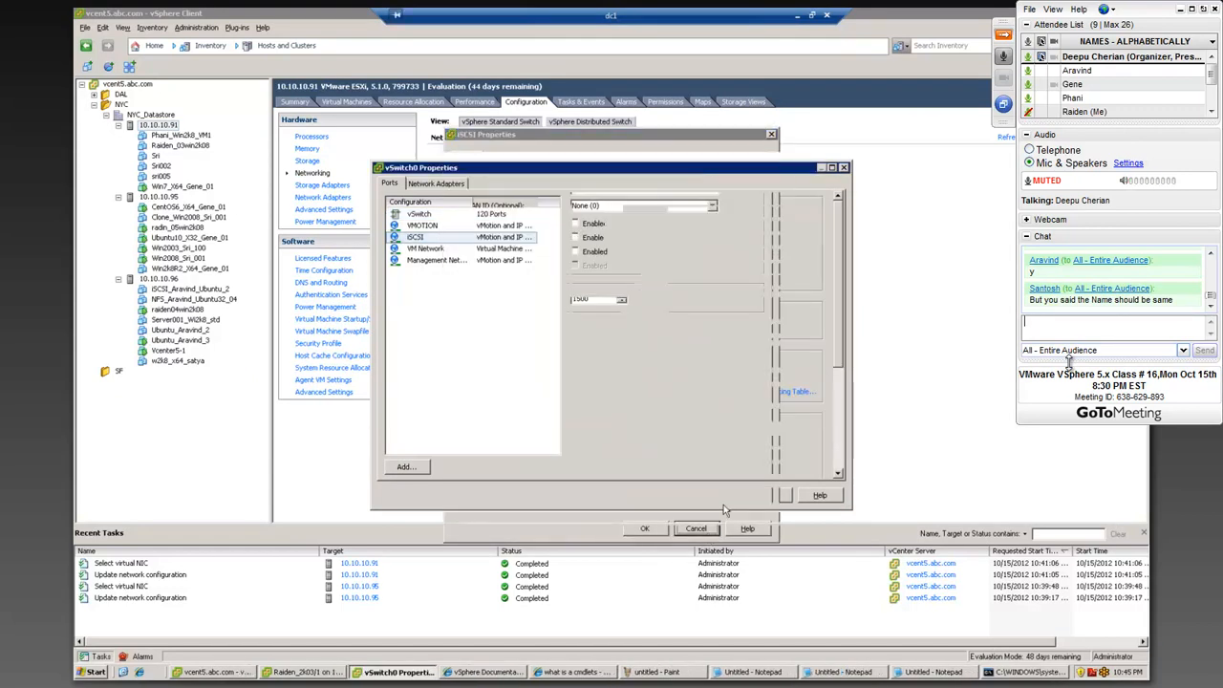
left_click(769, 495)
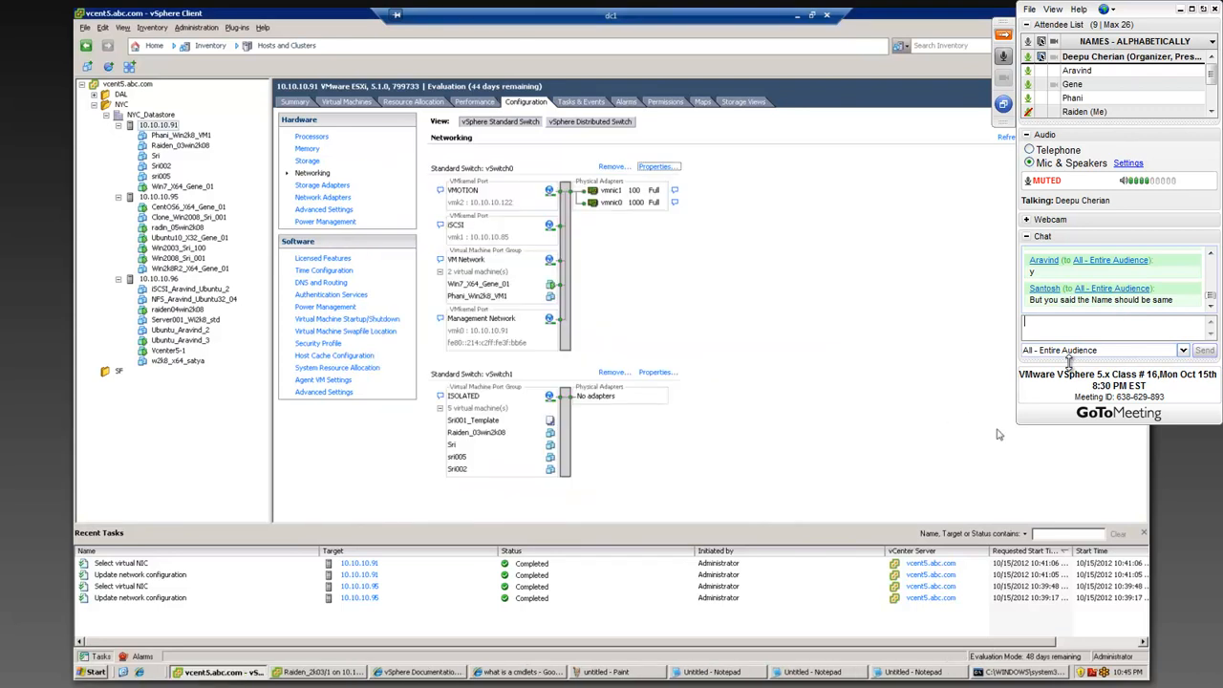
left_click(1070, 430)
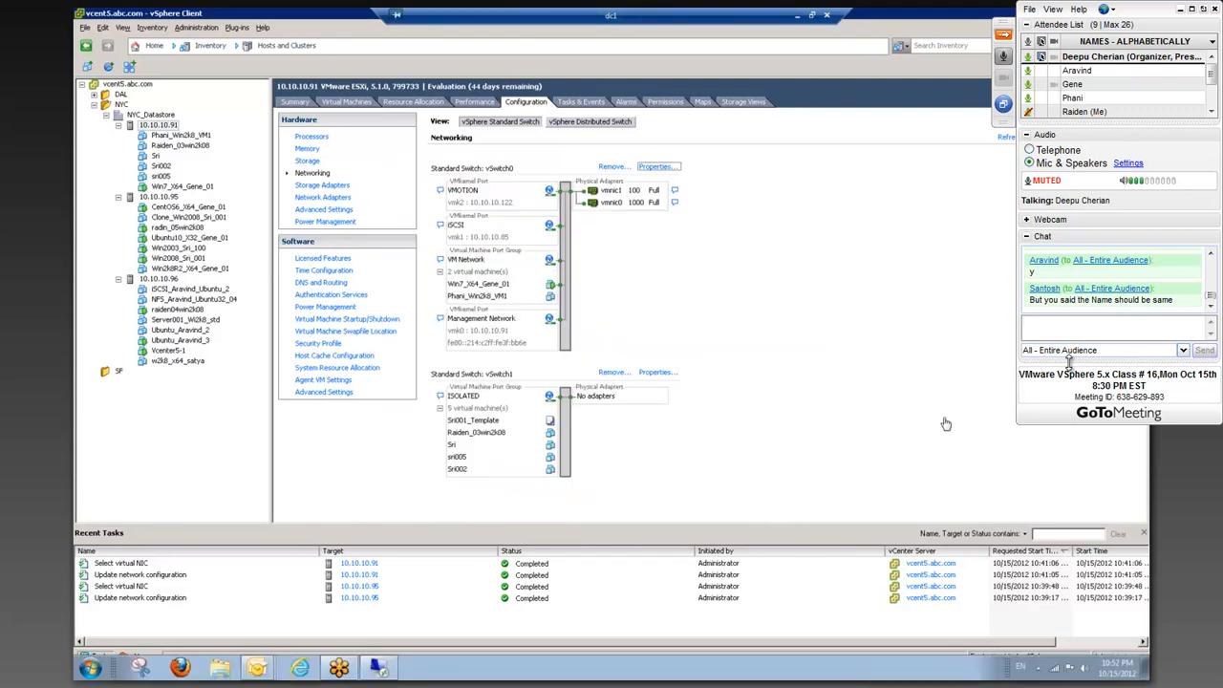
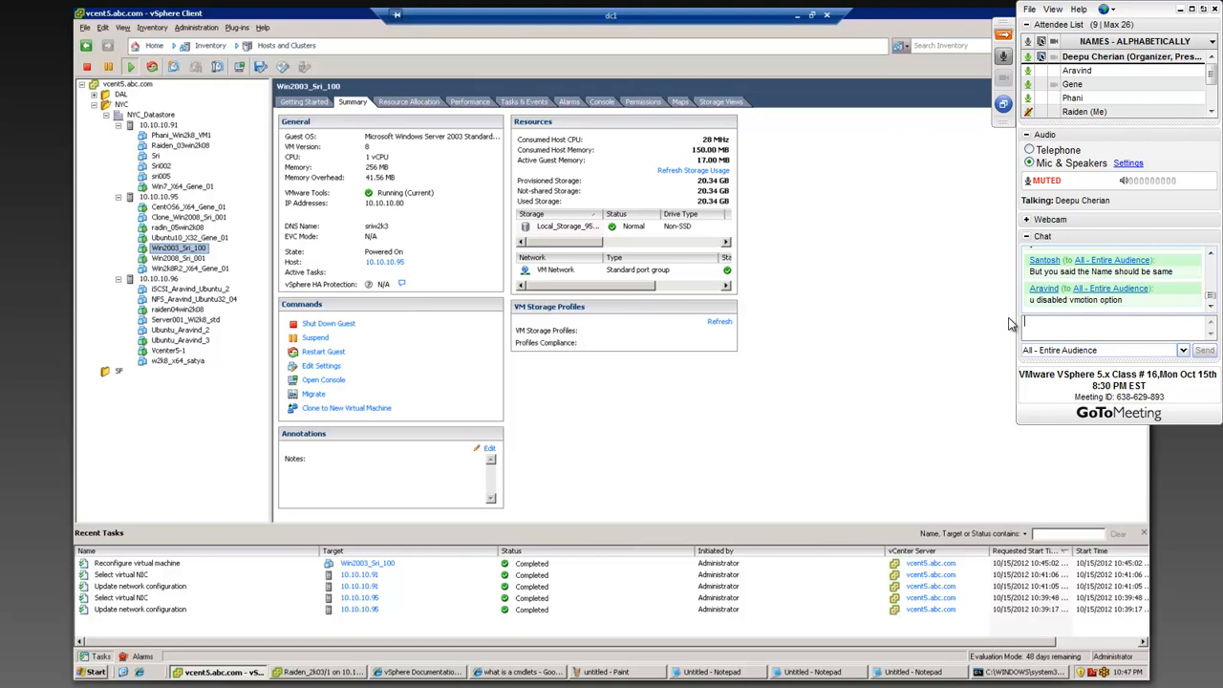
Step: Search Google for "vmotion prerequisites" in a new Internet Explorer window
left_click(139, 672)
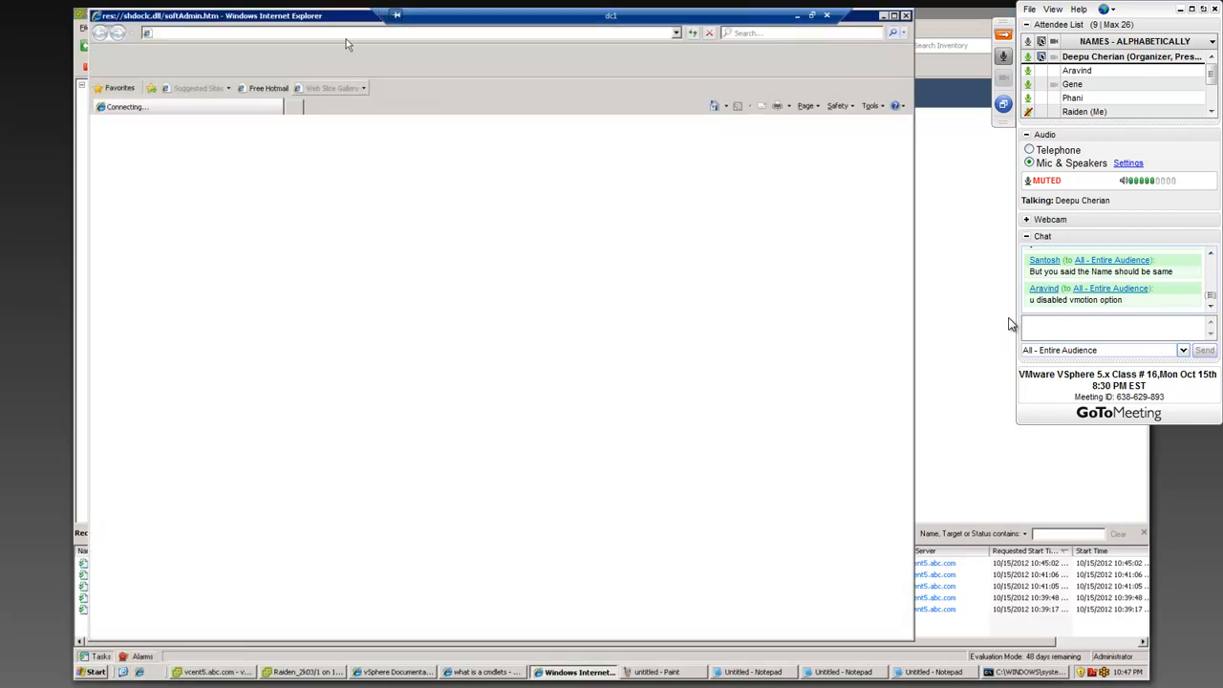
left_click_drag(329, 15, 403, 86)
type("goo")
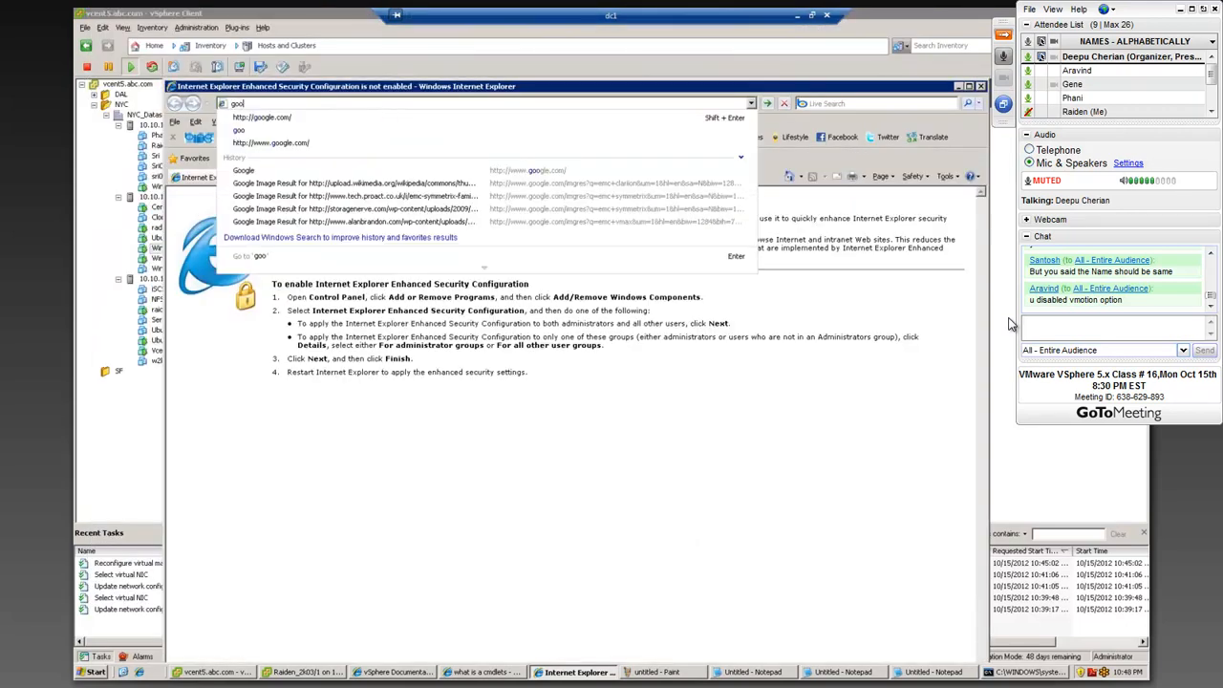
left_click(384, 116)
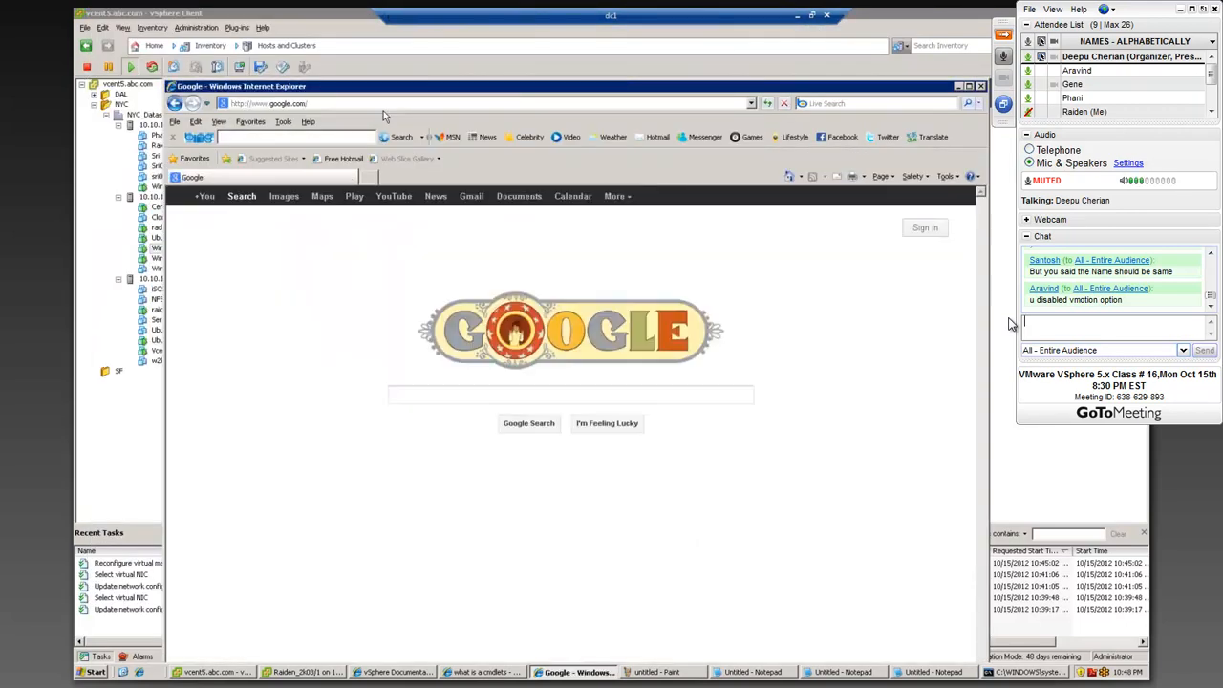
type("vmotion ")
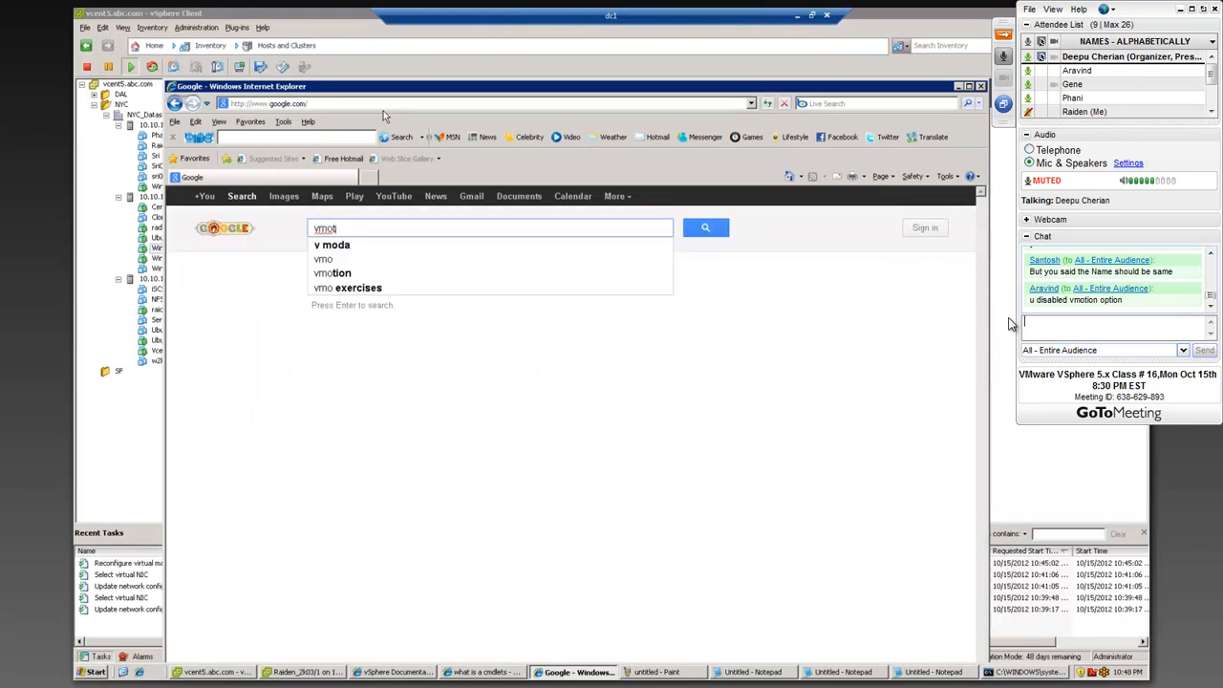
type("pre")
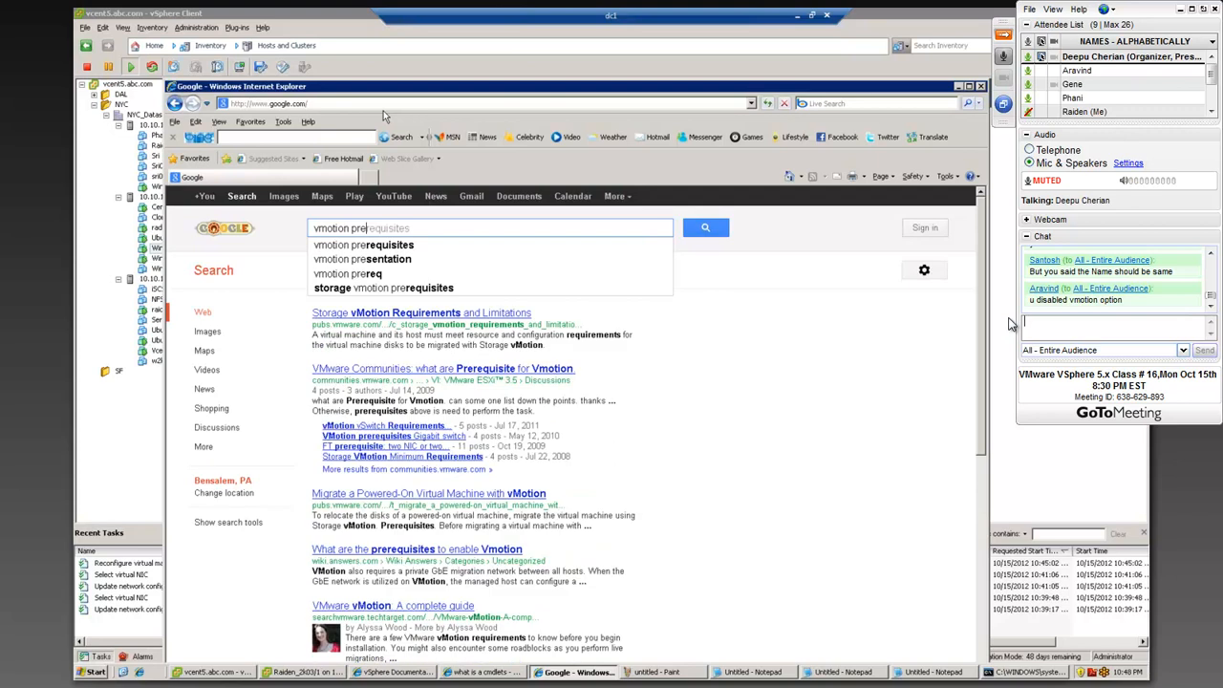
key("Tab")
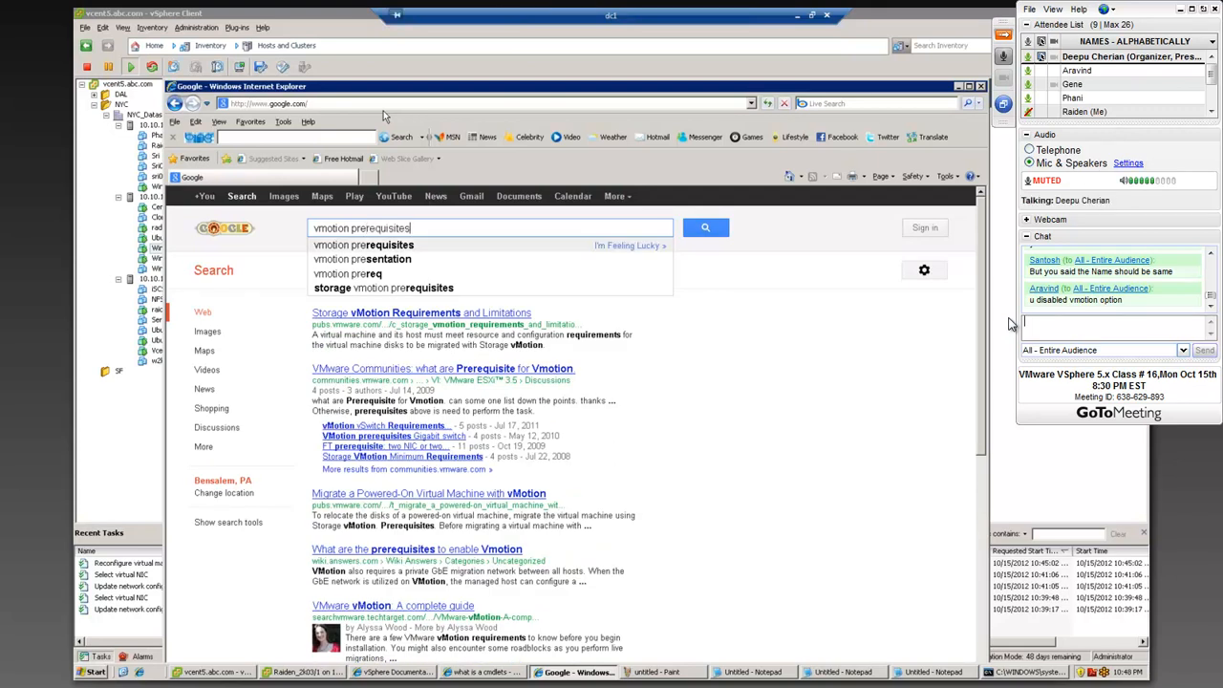
key("Return")
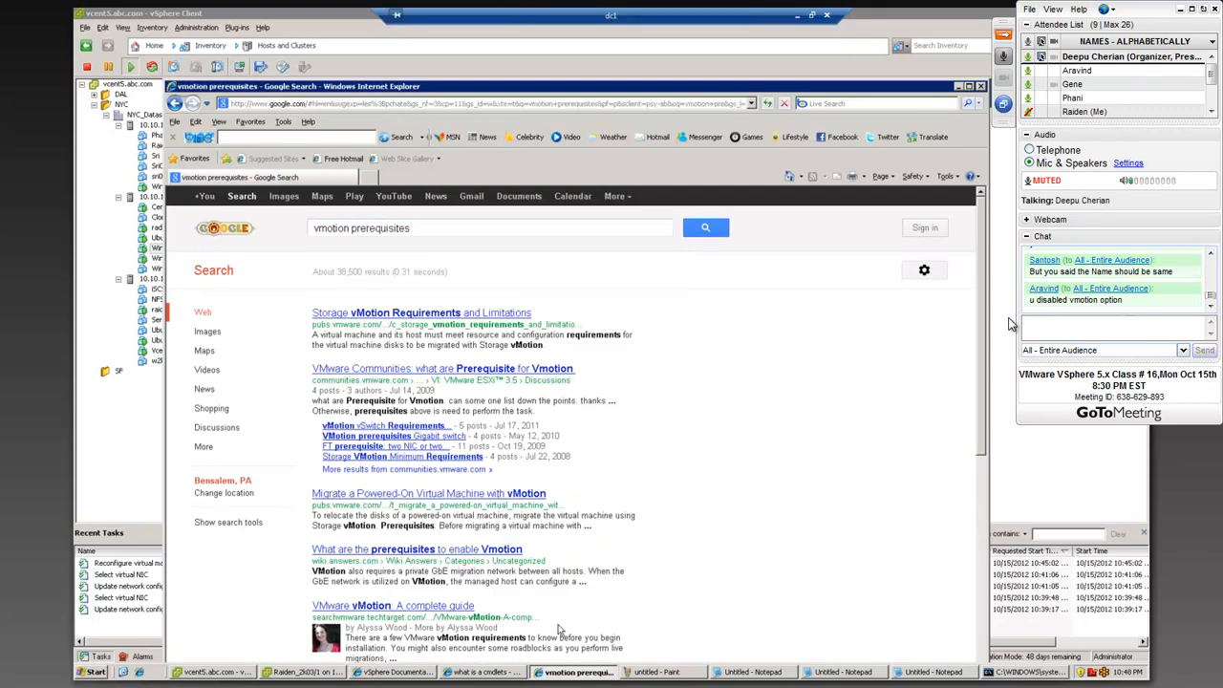
Step: Open the VMware Communities thread on vMotion prerequisites and read through the numbered requirements in its replies
left_click(494, 373)
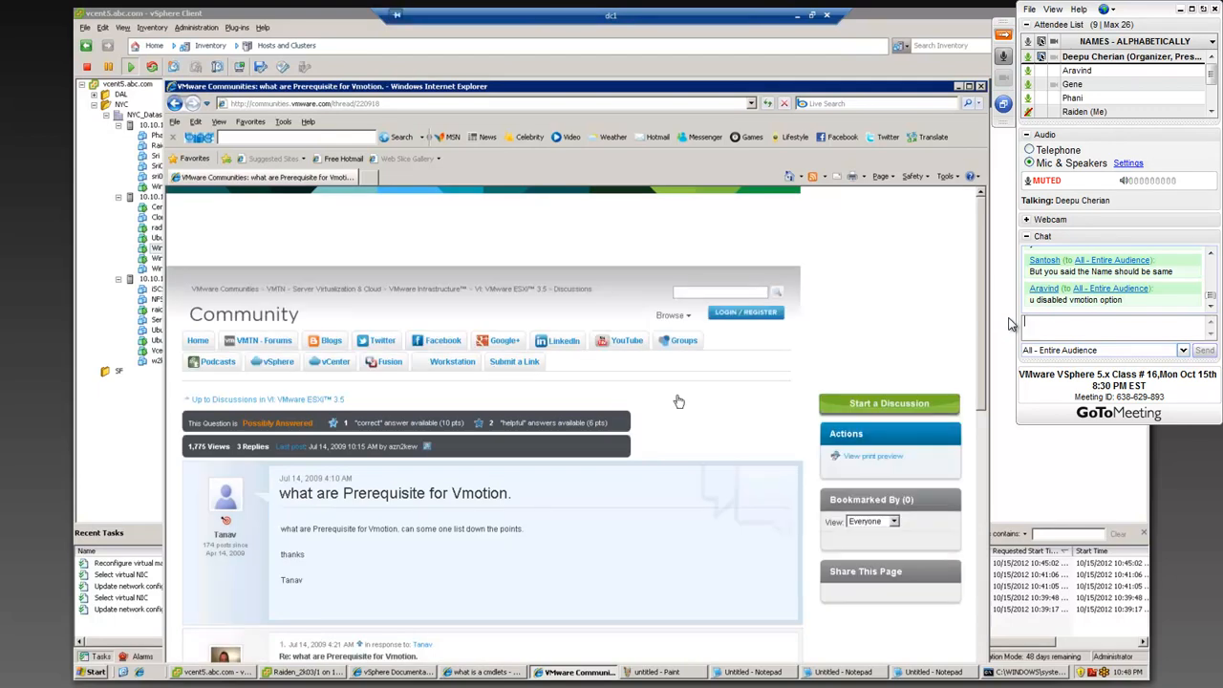
scroll(613, 369, "down", 5)
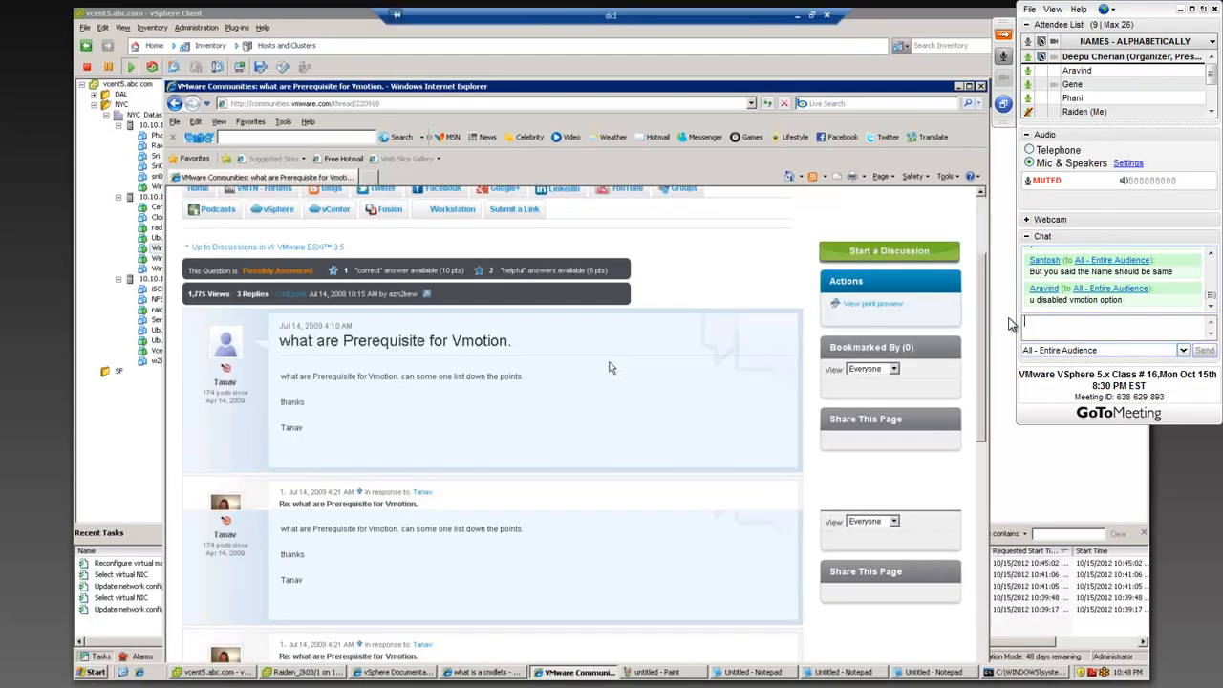
scroll(332, 314, "down", 5)
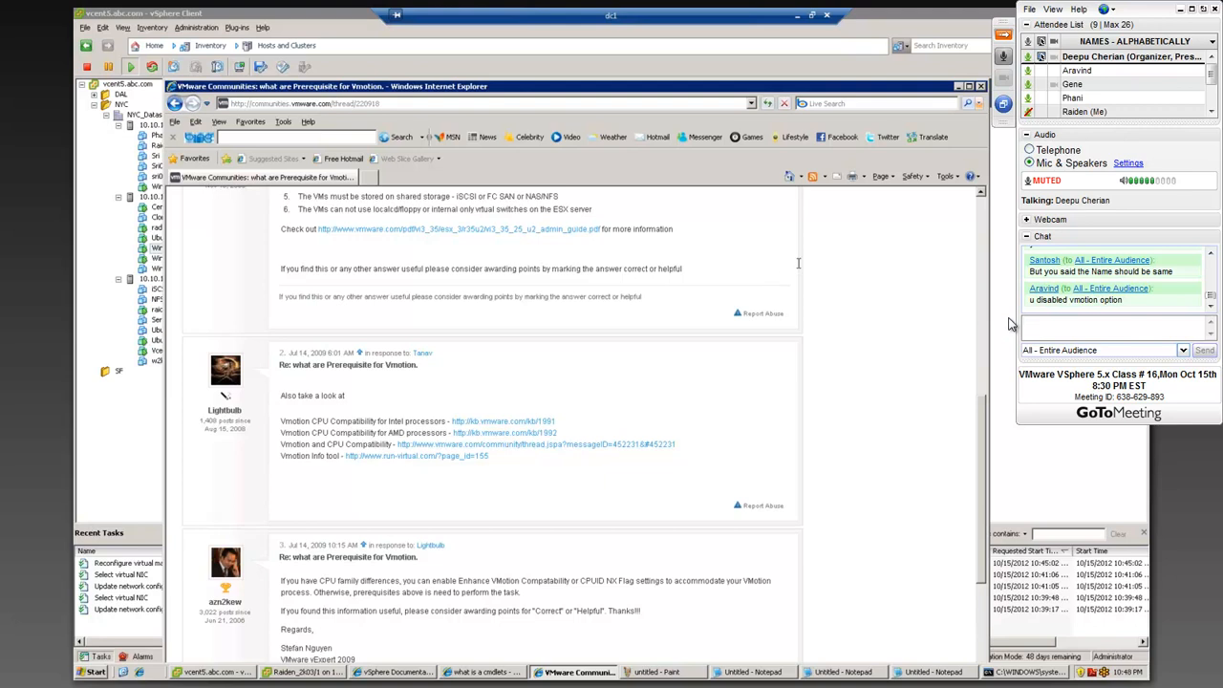
scroll(1008, 323, "up", 3)
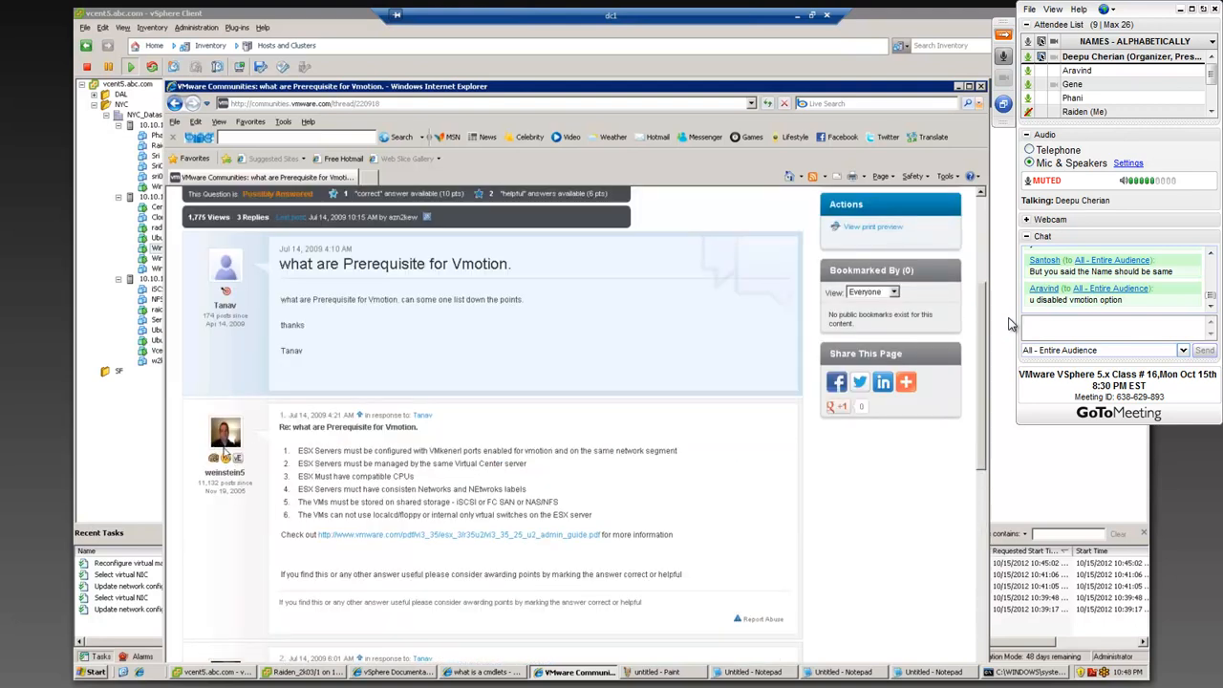
scroll(247, 447, "up", 2)
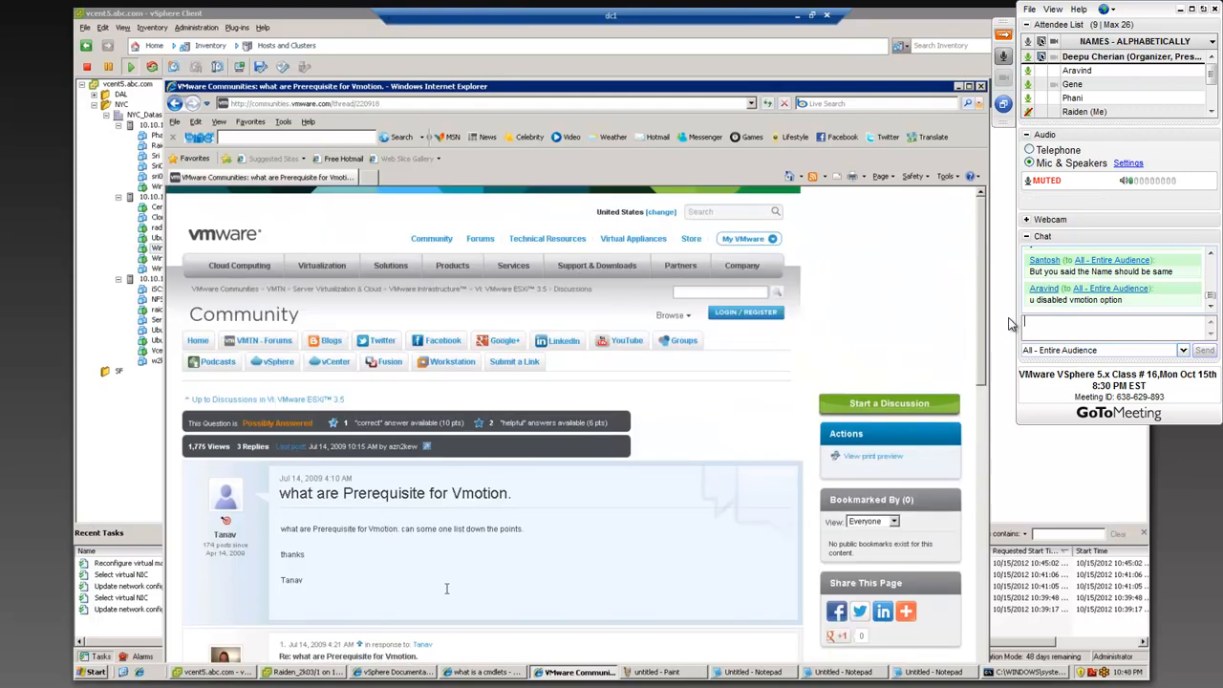
scroll(446, 588, "down", 2)
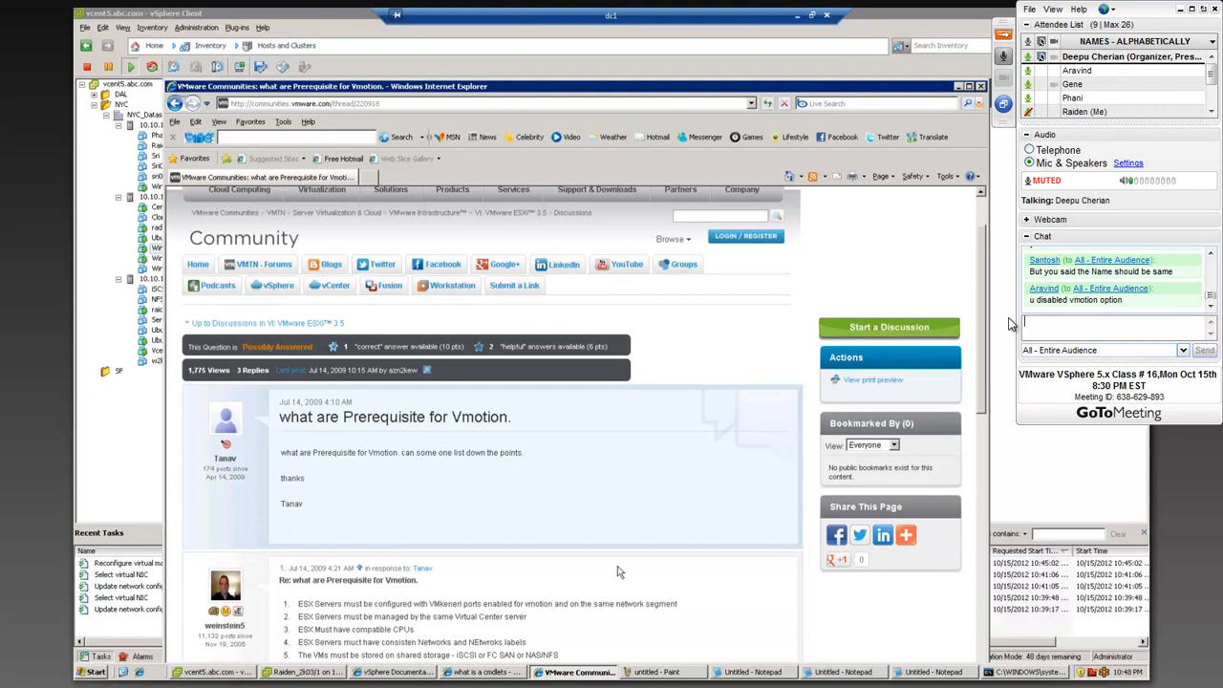
scroll(709, 592, "down", 2)
scroll(709, 592, "down", 6)
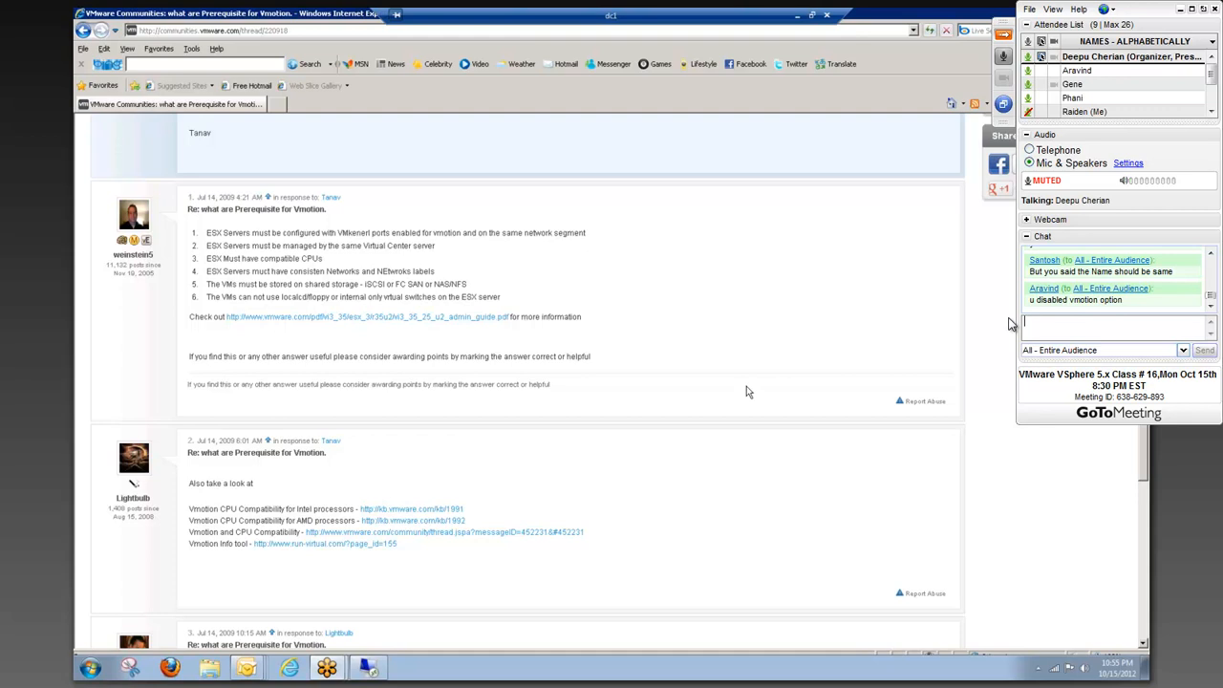
Step: Send "Y" to the entire audience in the GoToMeeting chat, and unmute the microphone briefly before muting it again
type("Y")
key("Return")
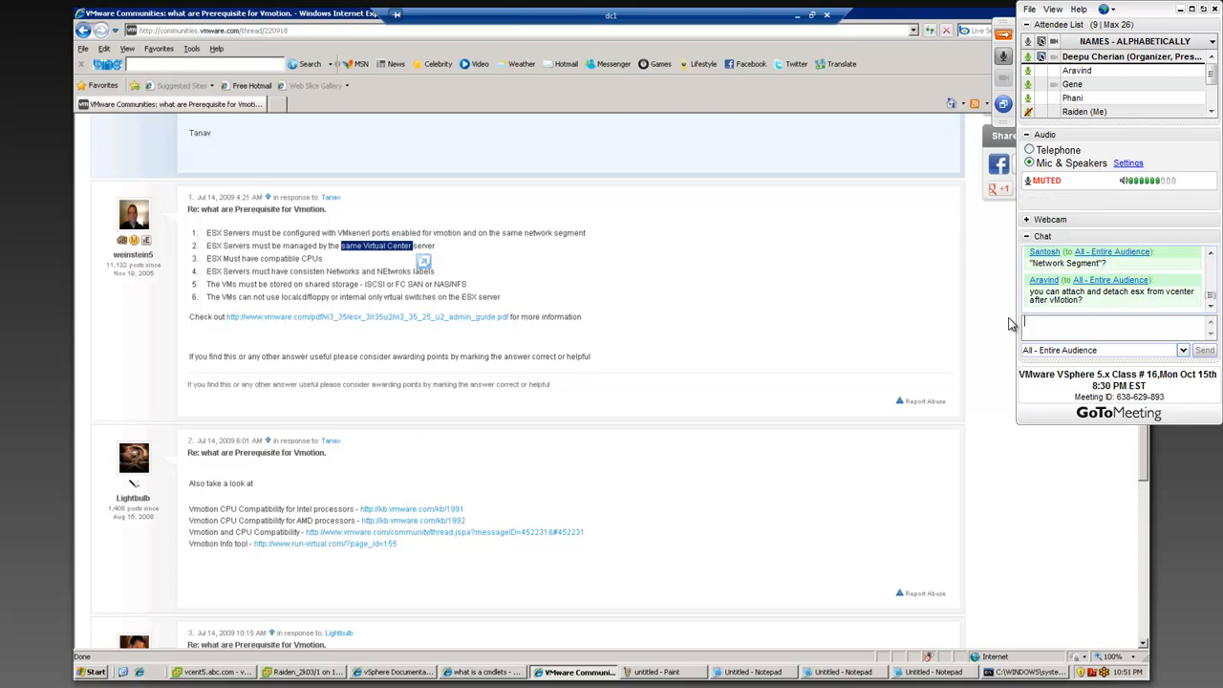
left_click(1005, 57)
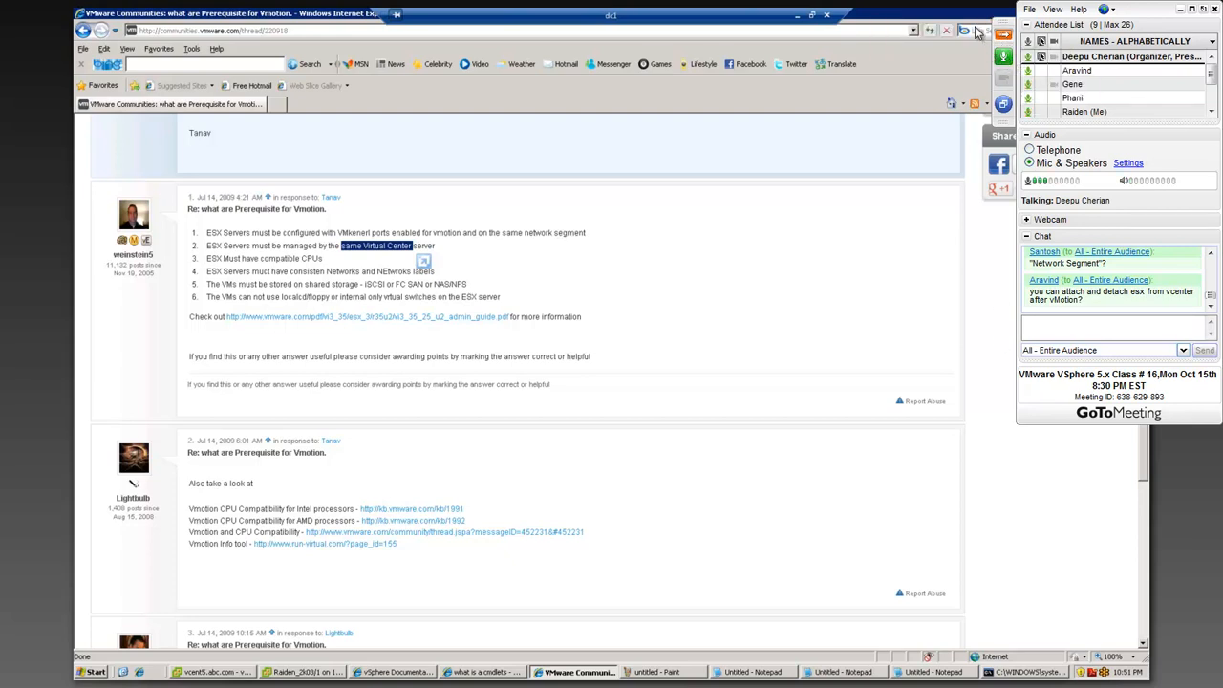
left_click(1010, 59)
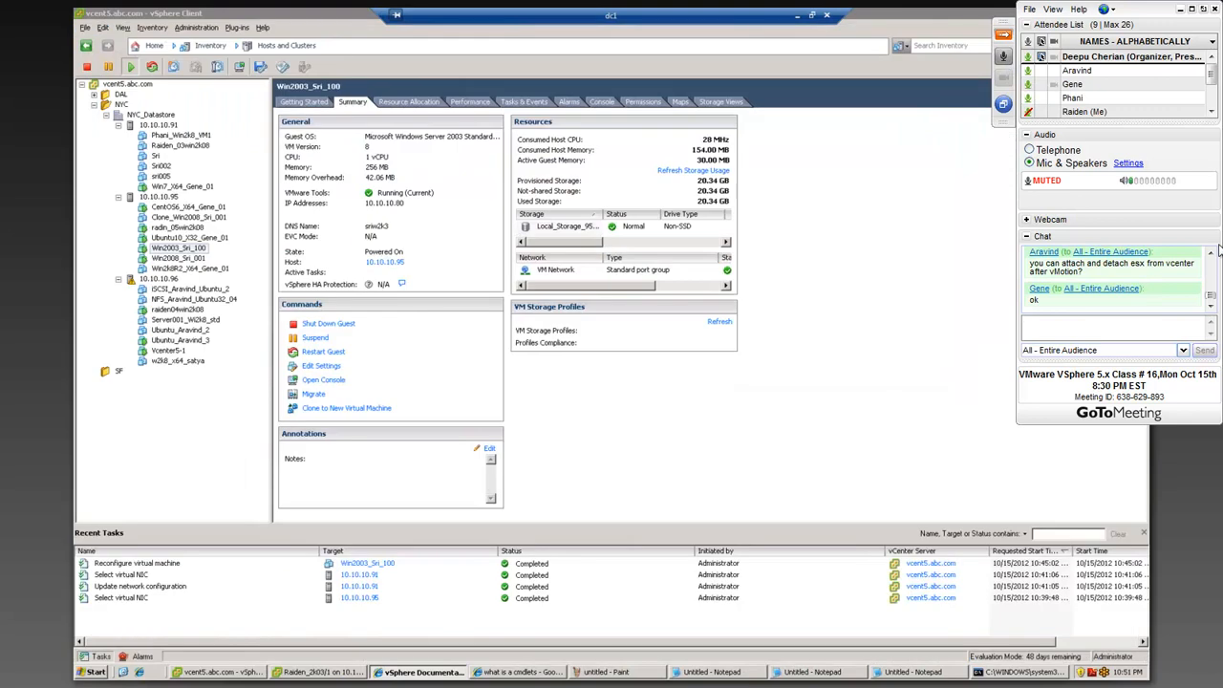
Step: Review the recent meeting chat messages while unmuting the microphone to speak, and mute it again when finished
scroll(1216, 265, "up", 2)
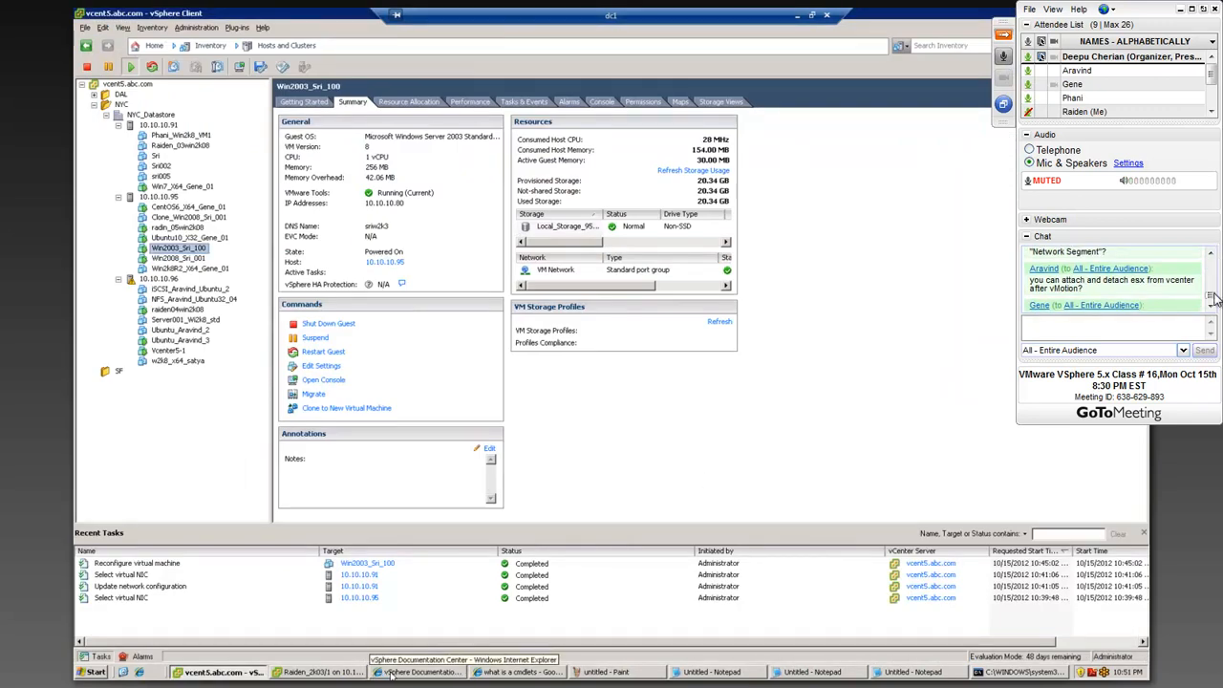
scroll(1217, 272, "down", 2)
left_click(1003, 59)
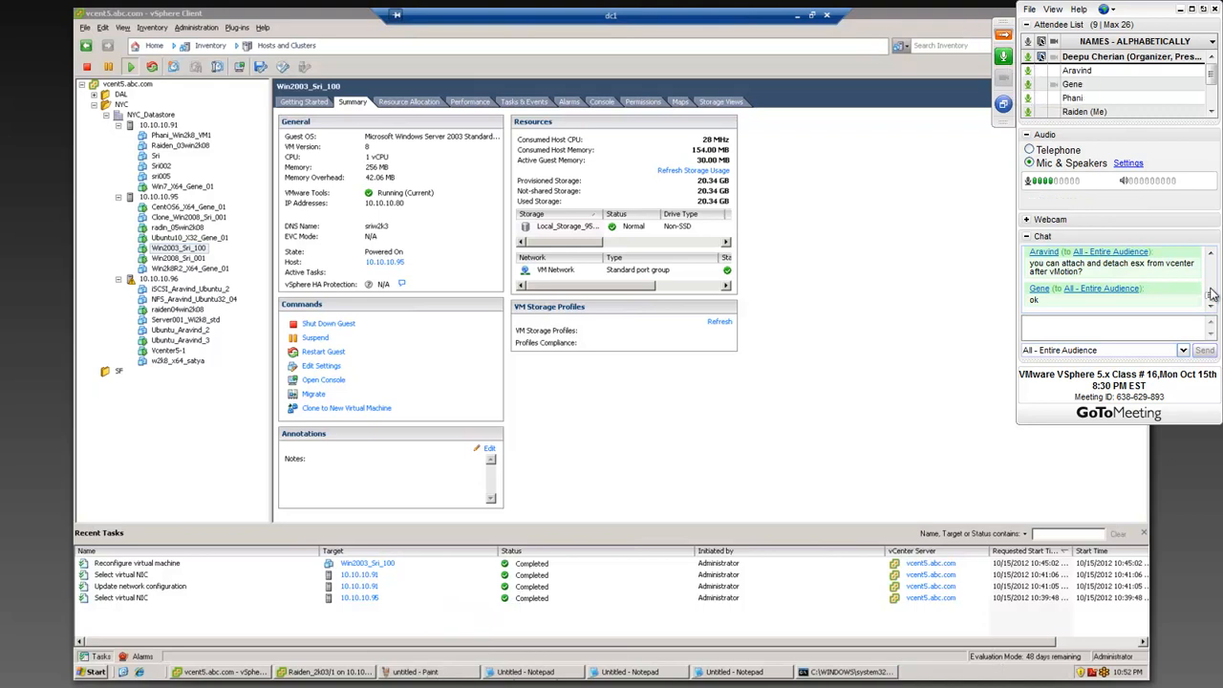
left_click(1211, 253)
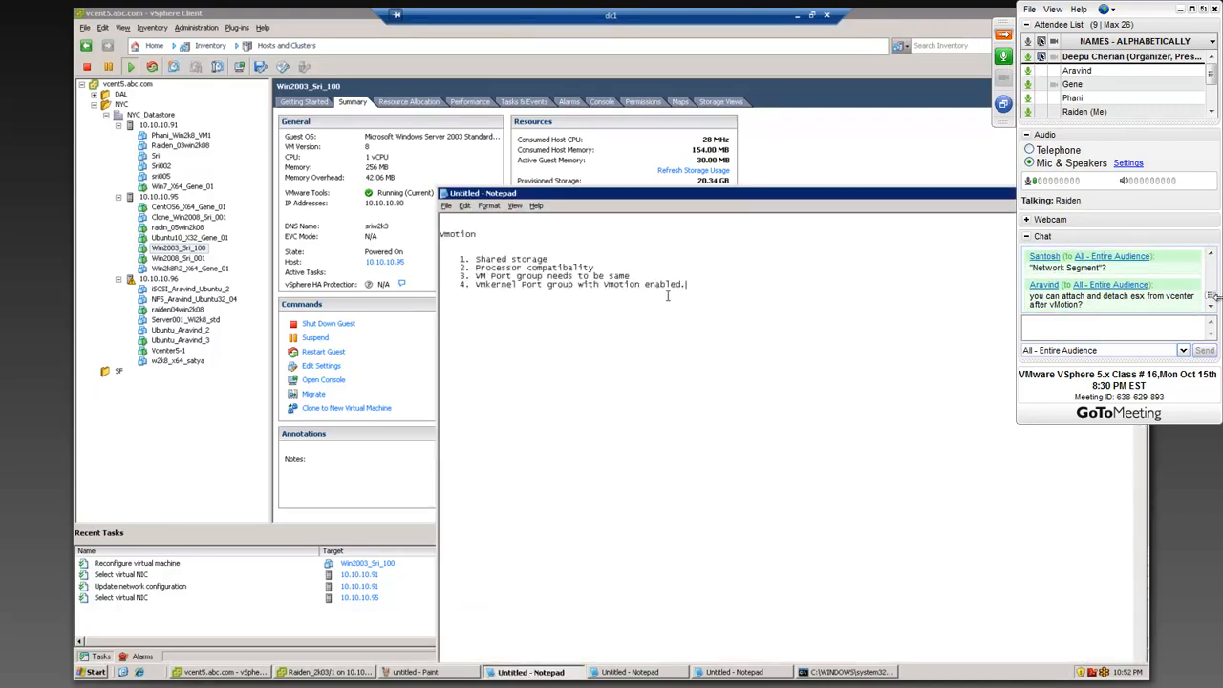
left_click(1211, 304)
left_click(1002, 59)
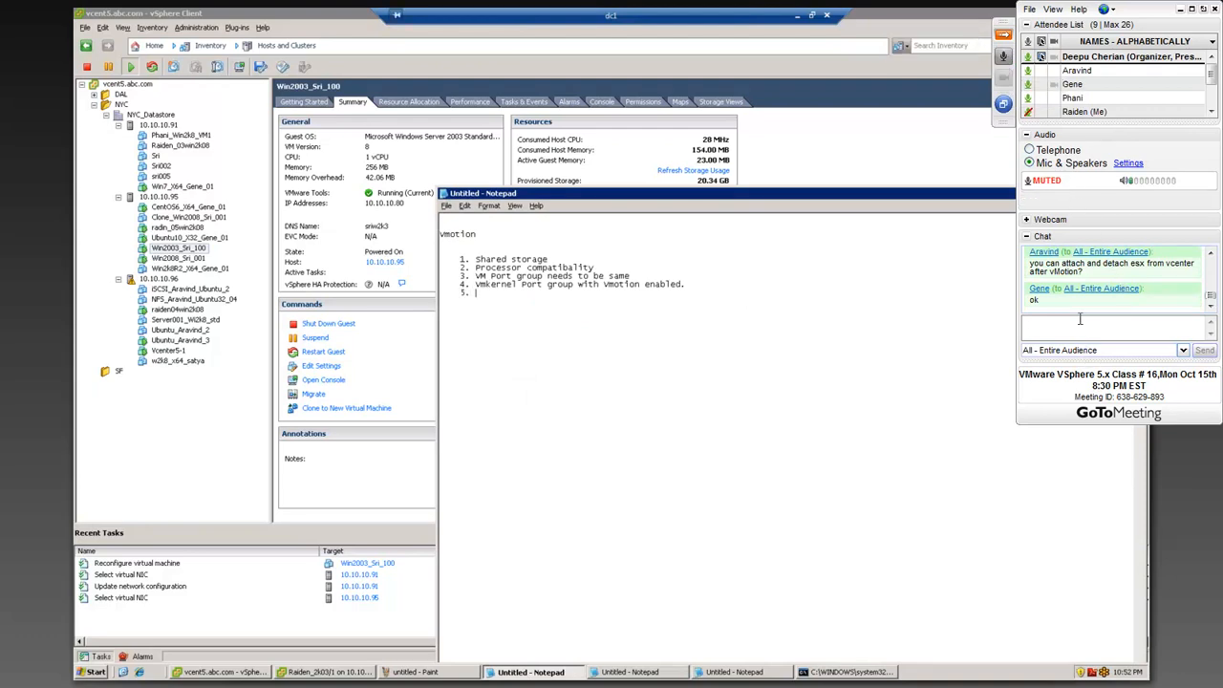
Step: Read back through the attendees' earlier messages in the meeting chat
left_click(1211, 254)
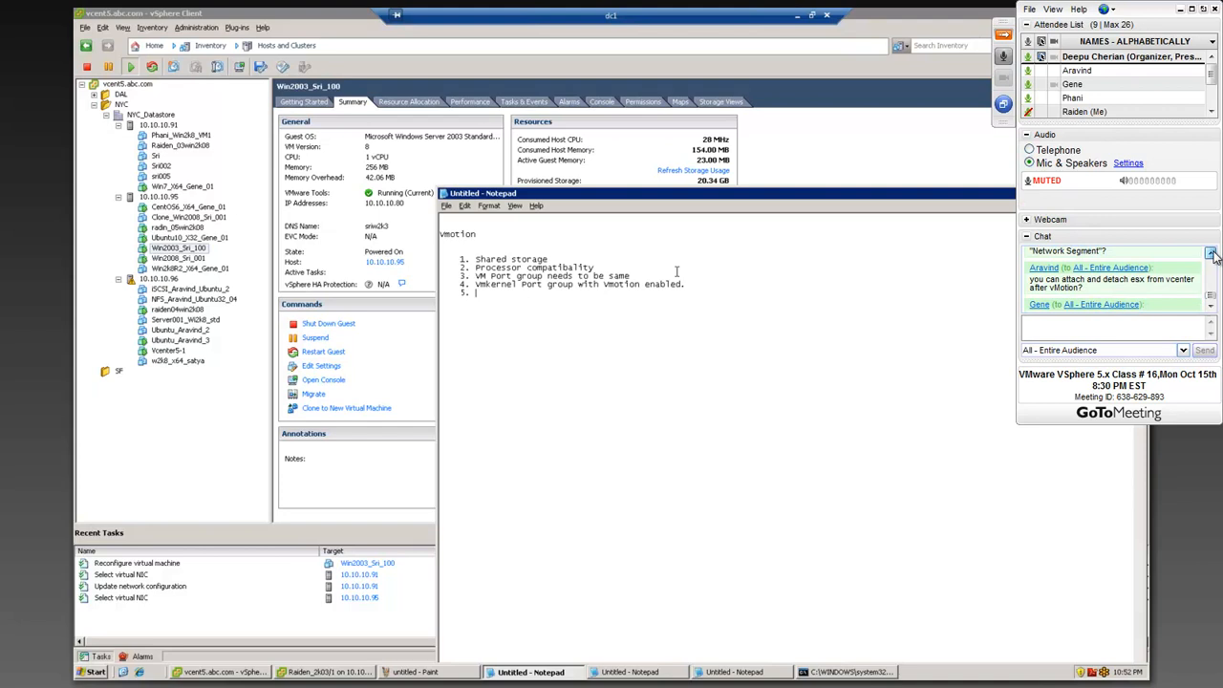
left_click(1211, 306)
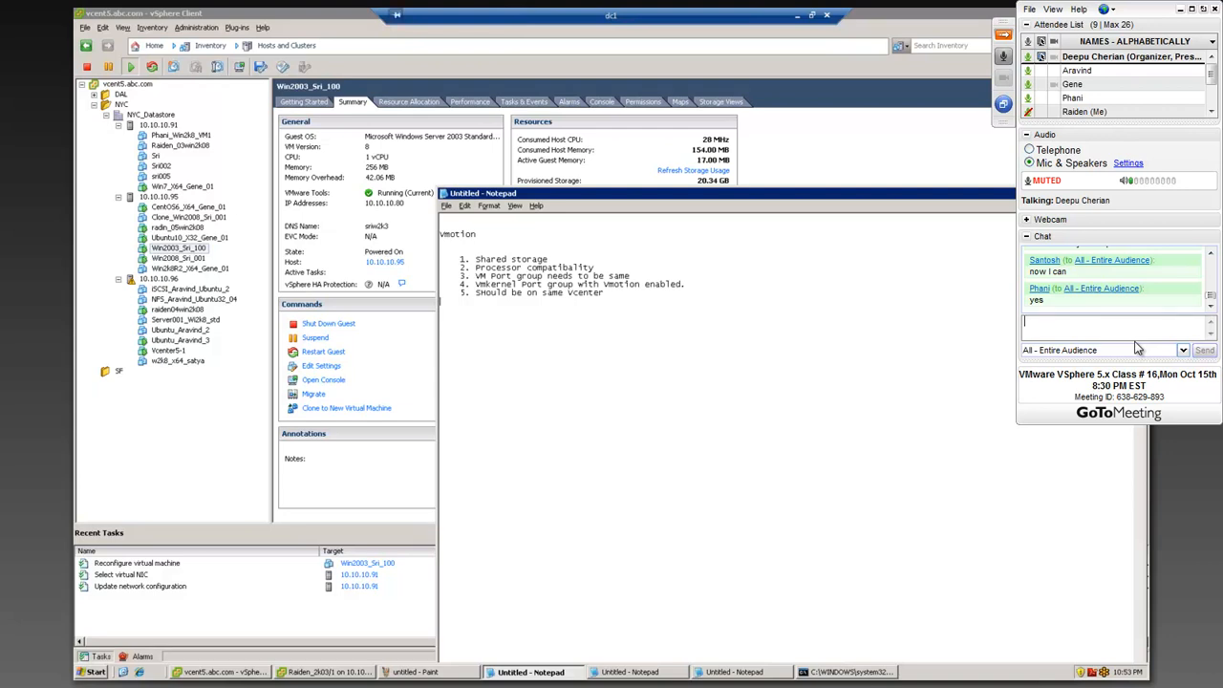
left_click(1212, 254)
left_click(1211, 254)
left_click(1212, 254)
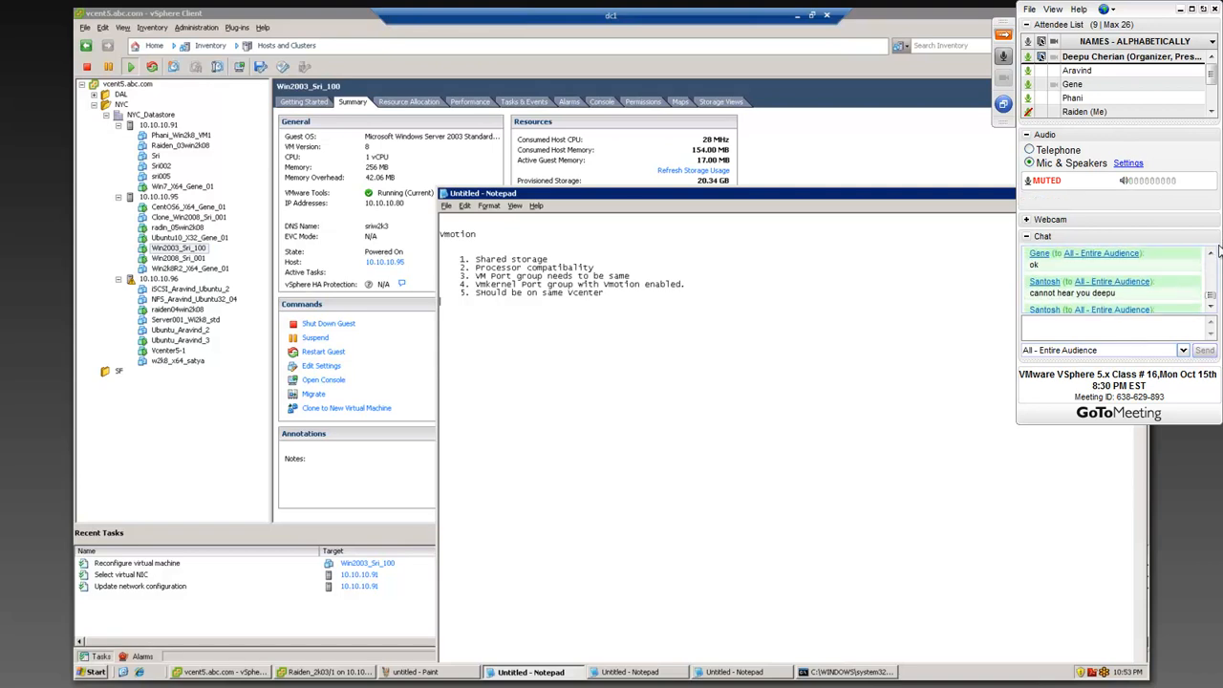
Step: Speak to the class with the microphone unmuted, mute it again, and send "ok" to the entire audience in the chat
left_click(1037, 186)
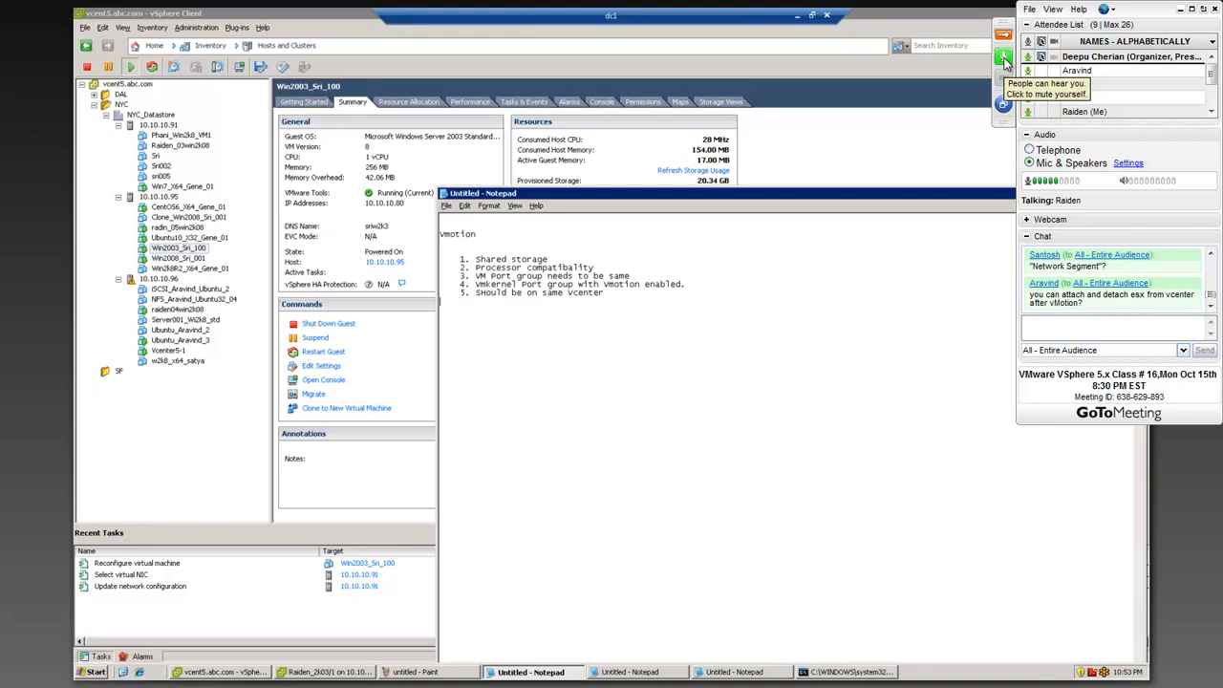
left_click(1005, 59)
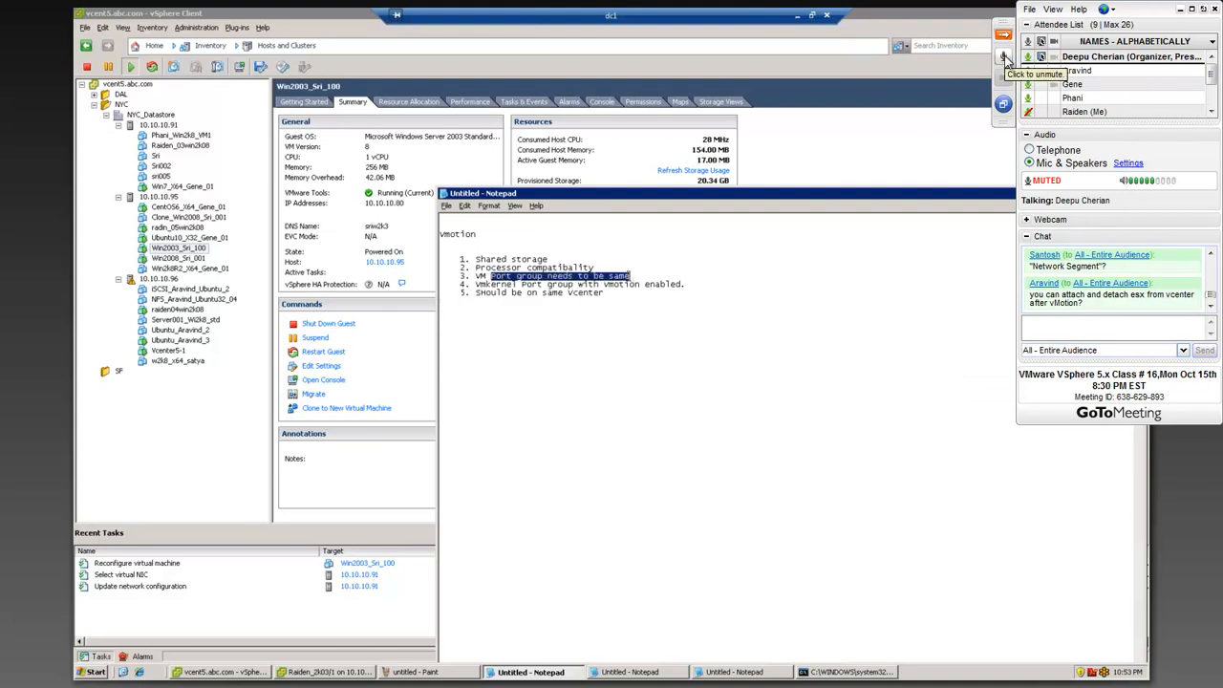
left_click(1005, 59)
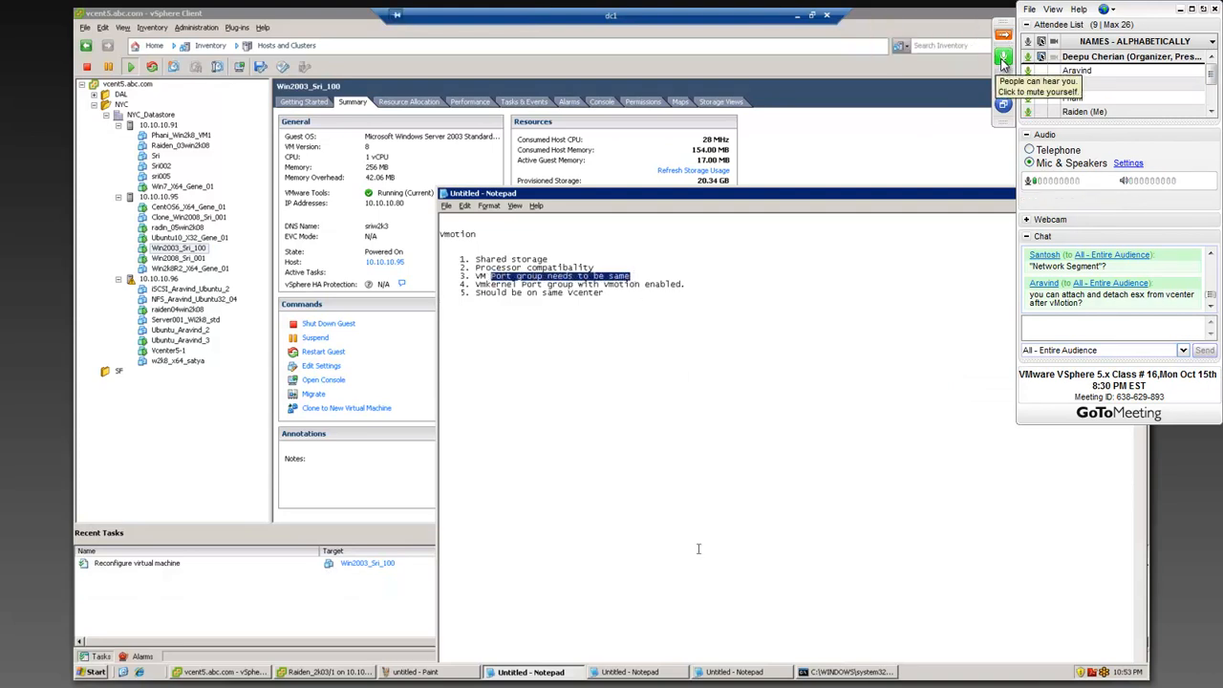
left_click(1004, 59)
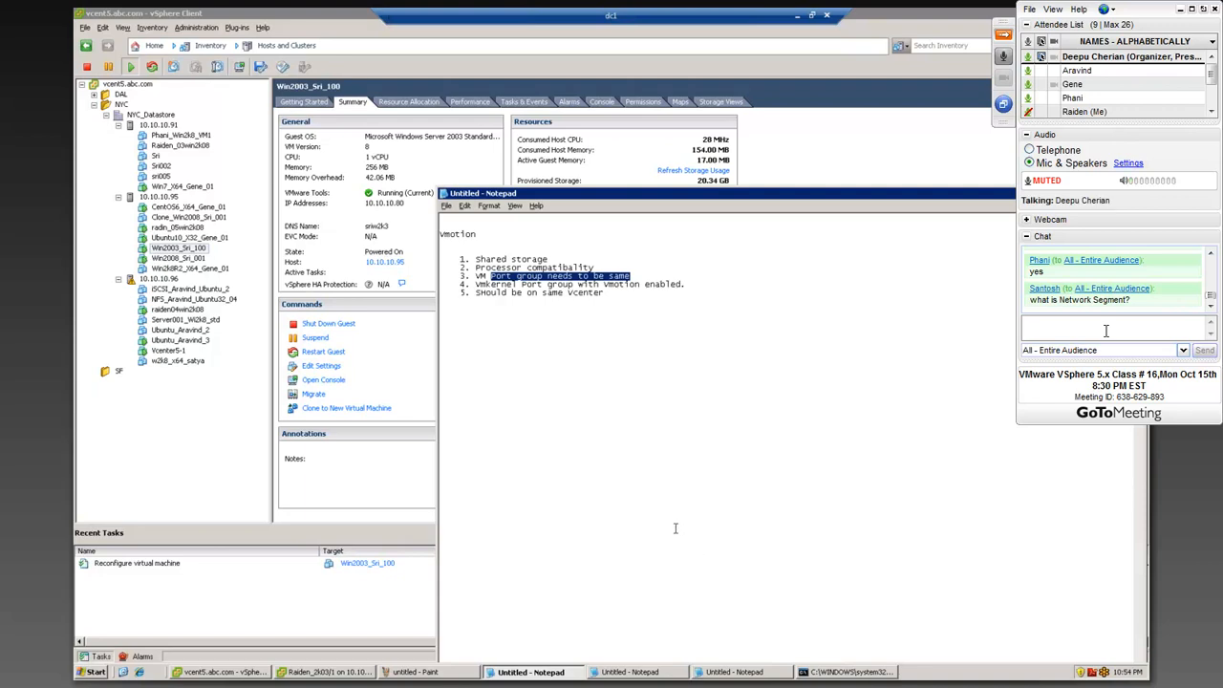
type("ok")
key("Return")
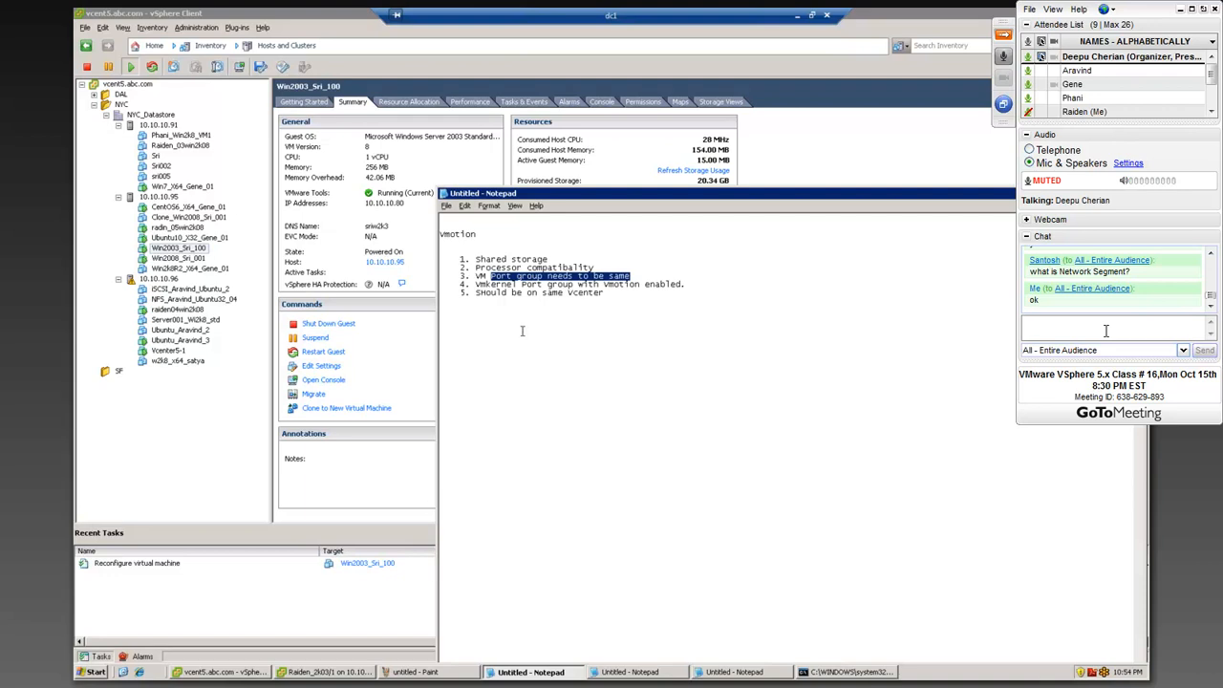
Step: Highlight the five vMotion requirements in the Notepad notes and switch to the Paint diagram of hosts and iSCSI storage
left_click_drag(603, 294, 451, 250)
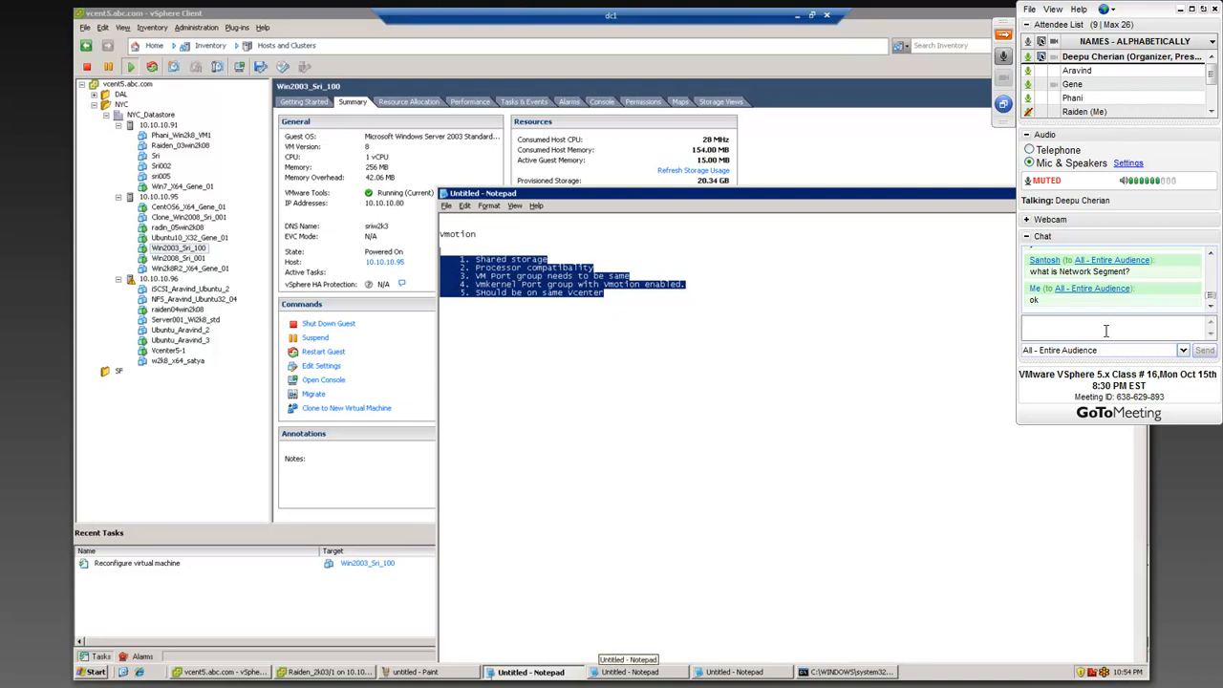
left_click(413, 673)
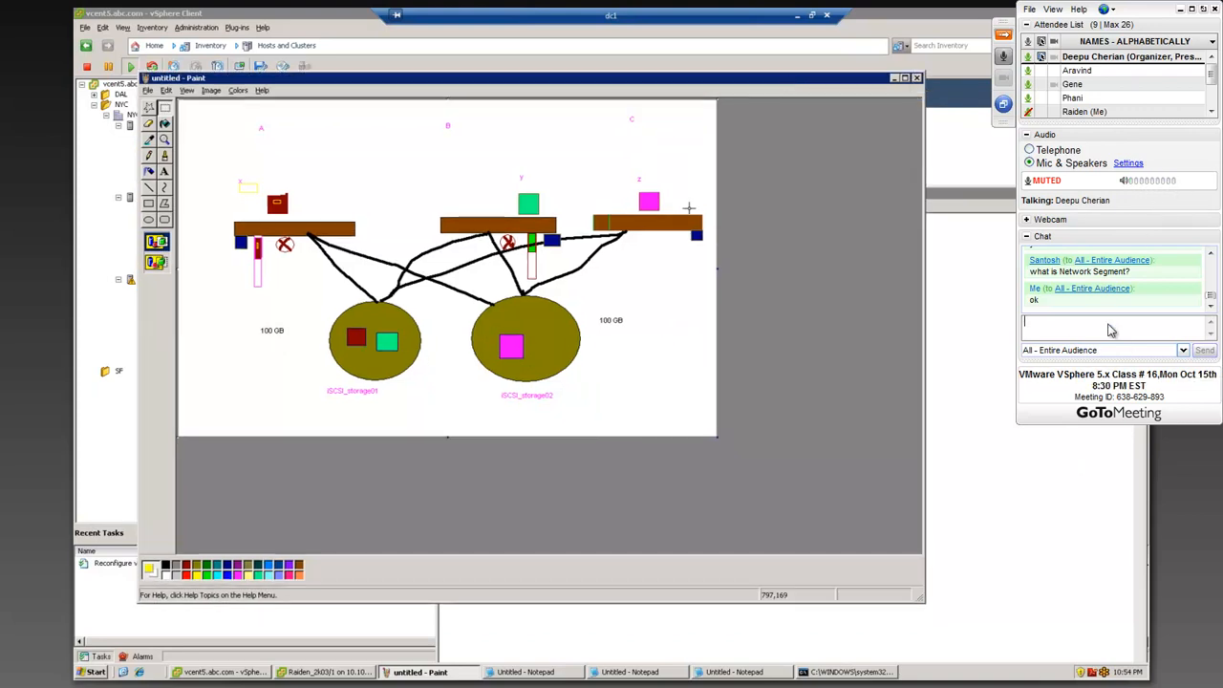
Step: Address the chat privately to the organizer and write "I sent the payment, can you confirm that"
left_click(1183, 350)
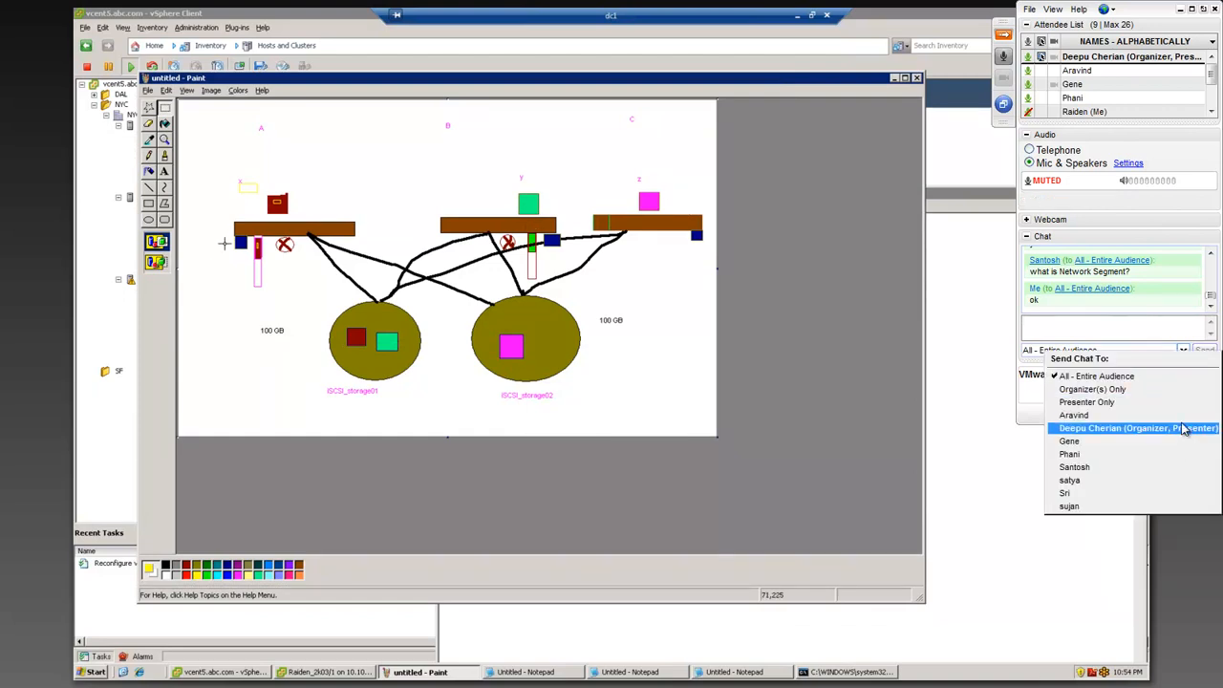
left_click(1183, 428)
type("I sent the payment,")
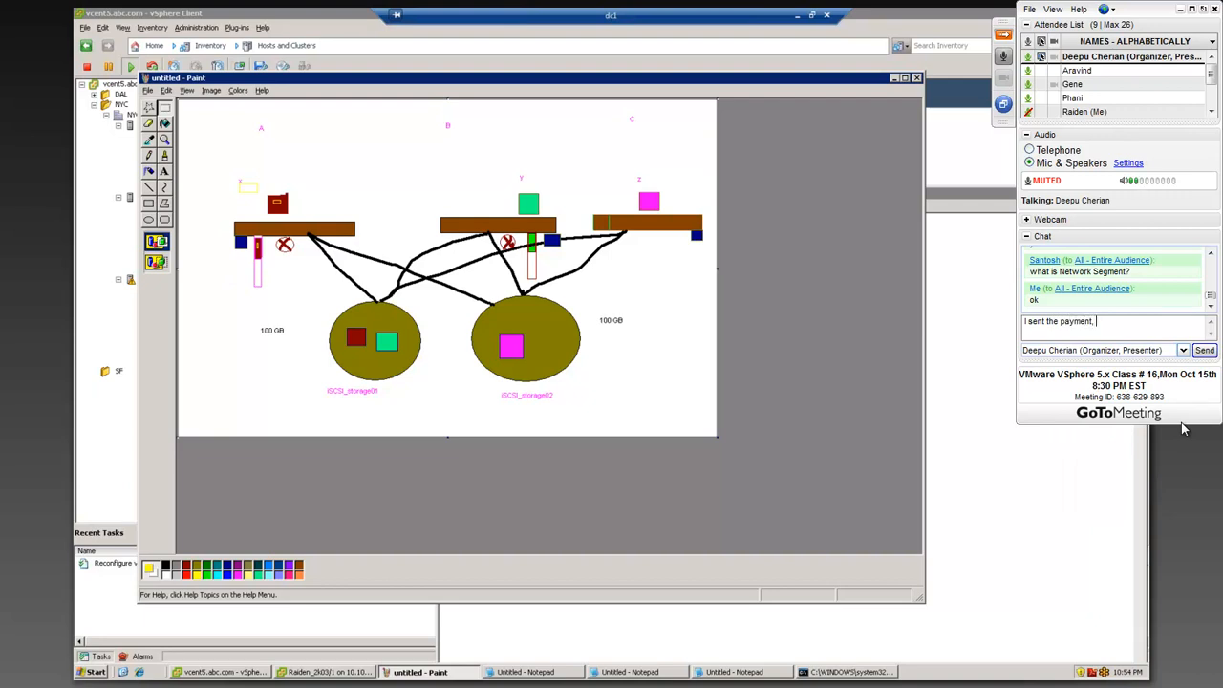
key("BackSpace")
key("BackSpace")
key("BackSpace")
key("BackSpace")
key("BackSpace")
key("BackSpace")
key("BackSpace")
type(", can you confirm that. And")
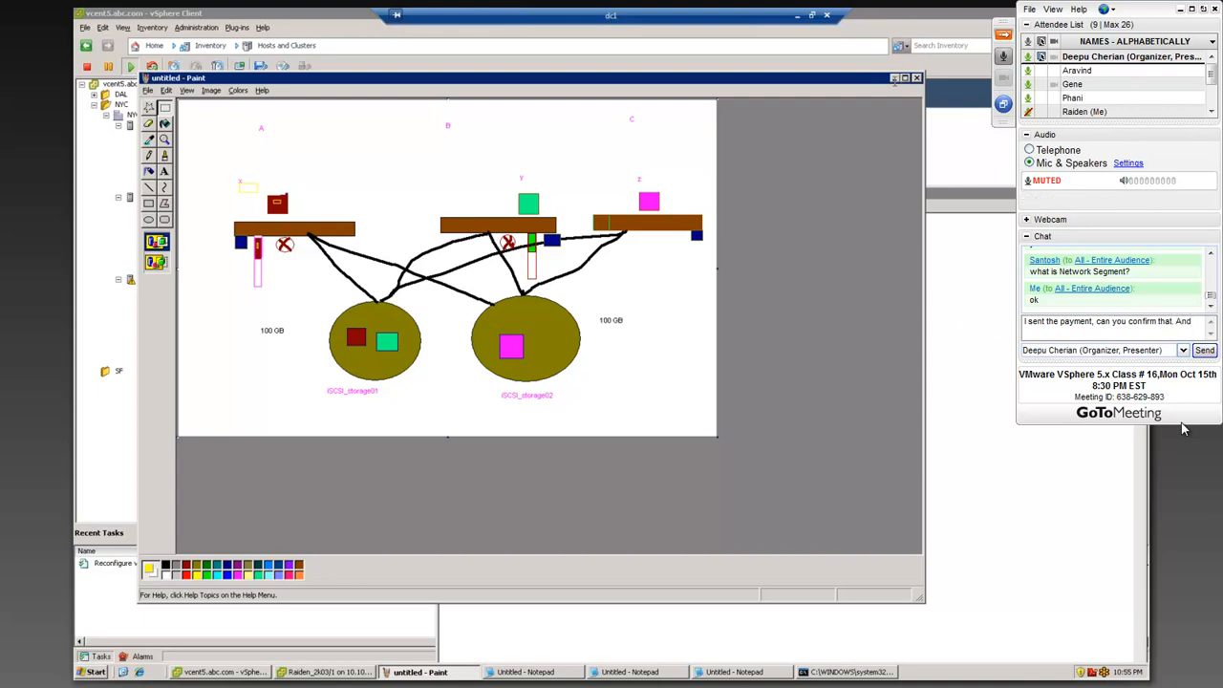
type(" I have not ")
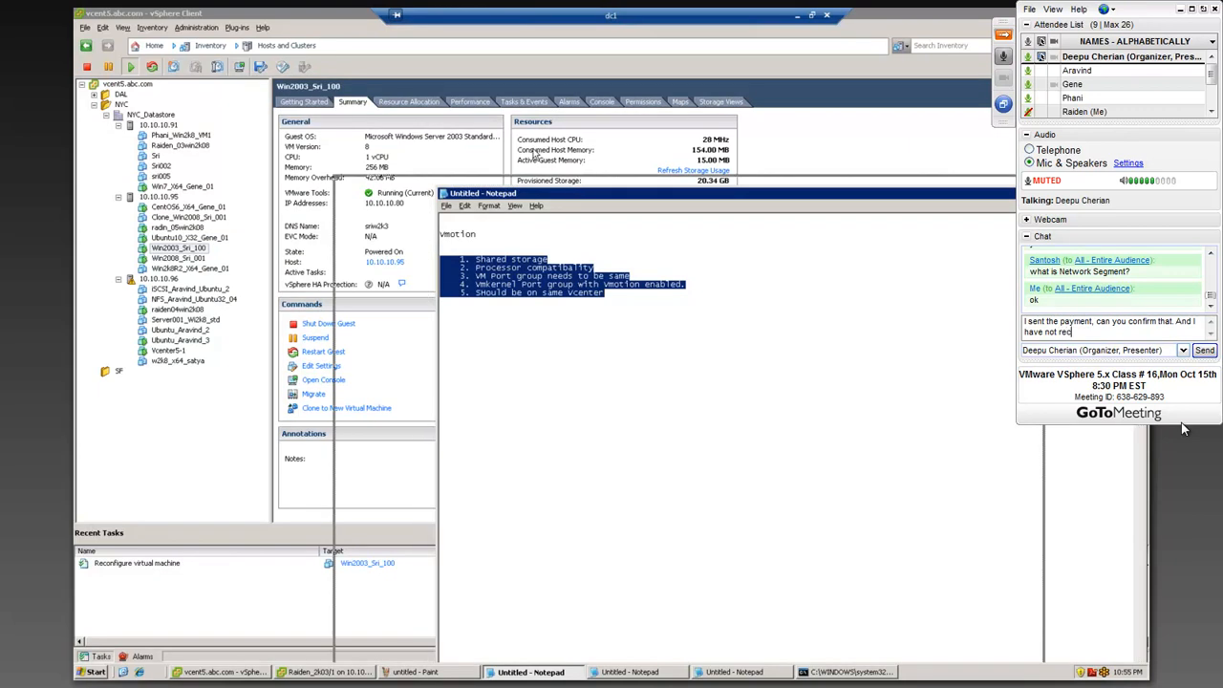
type("received ")
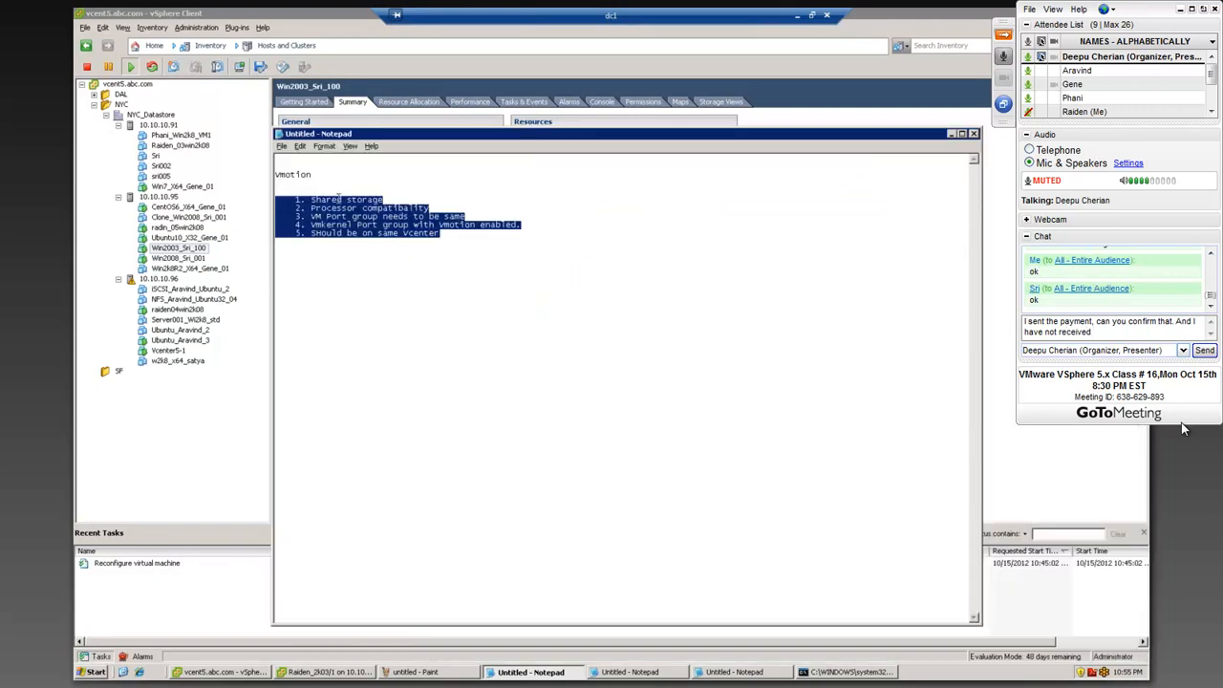
type("any email ")
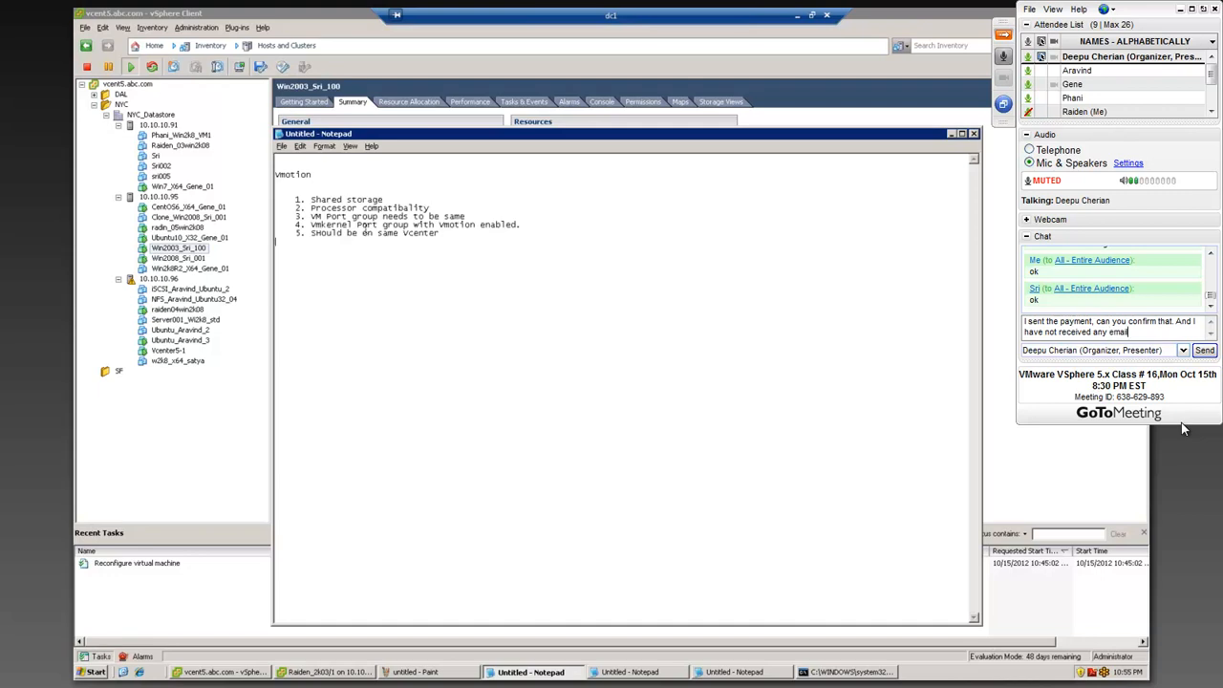
type("for tomorrow's")
Step: Continue the private message with "And I have not received any email for the classes"
key("BackSpace")
key("BackSpace")
key("BackSpace")
key("BackSpace")
key("BackSpace")
type("the class")
type("es")
Step: Reword the ending to "emails for the rest of the classes this week." and send the message to the organizer
key("Left")
key("Left")
key("Left")
key("Left")
key("Left")
key("Left")
key("Left")
key("Left")
key("Left")
key("Left")
key("Left")
key("Left")
key("Left")
key("Left")
key("Left")
key("Left")
type("s")
type("rest of")
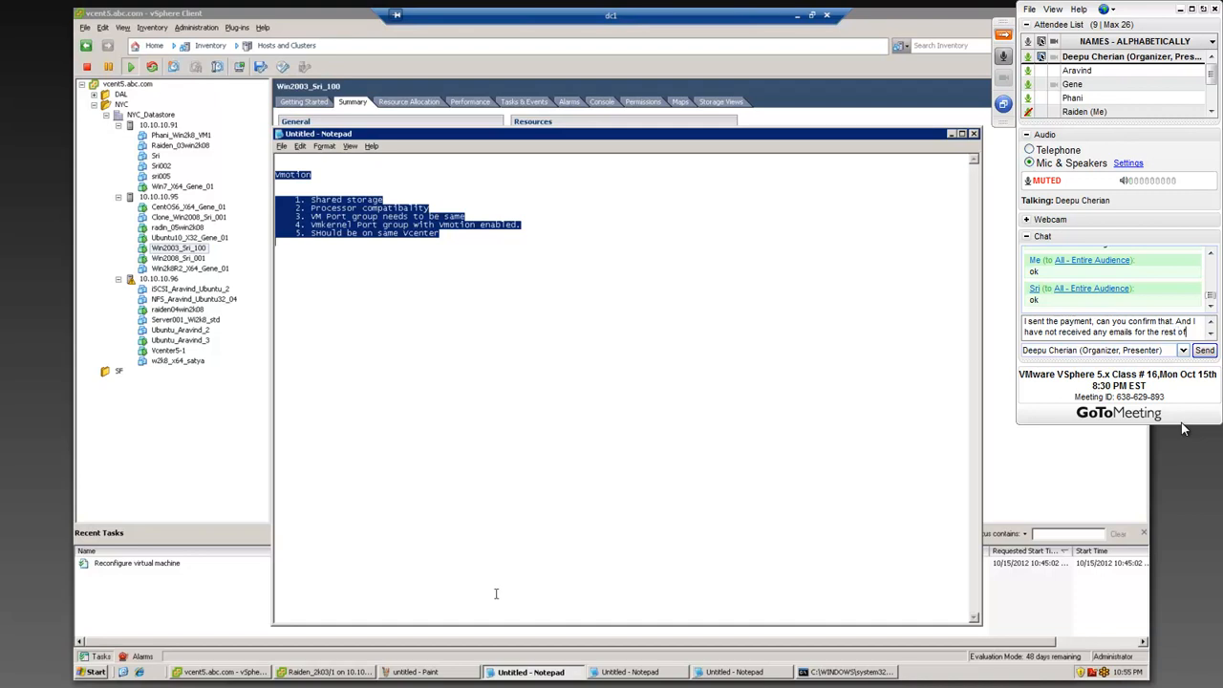
type("classes this week.")
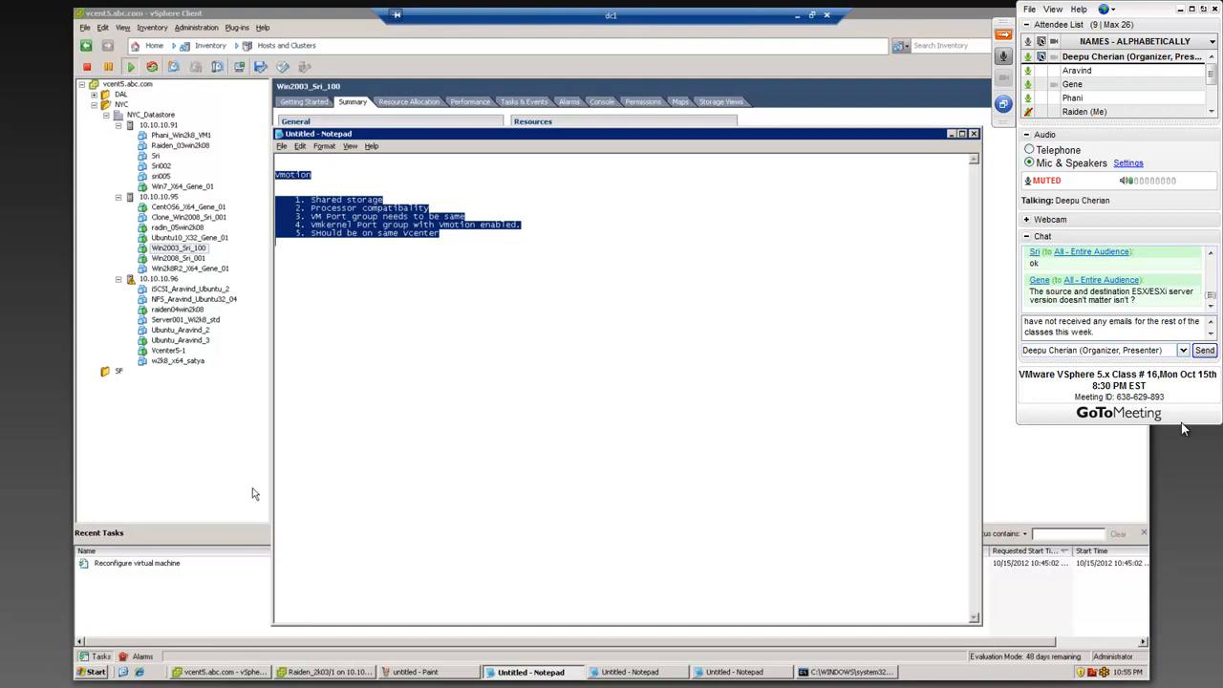
left_click(516, 672)
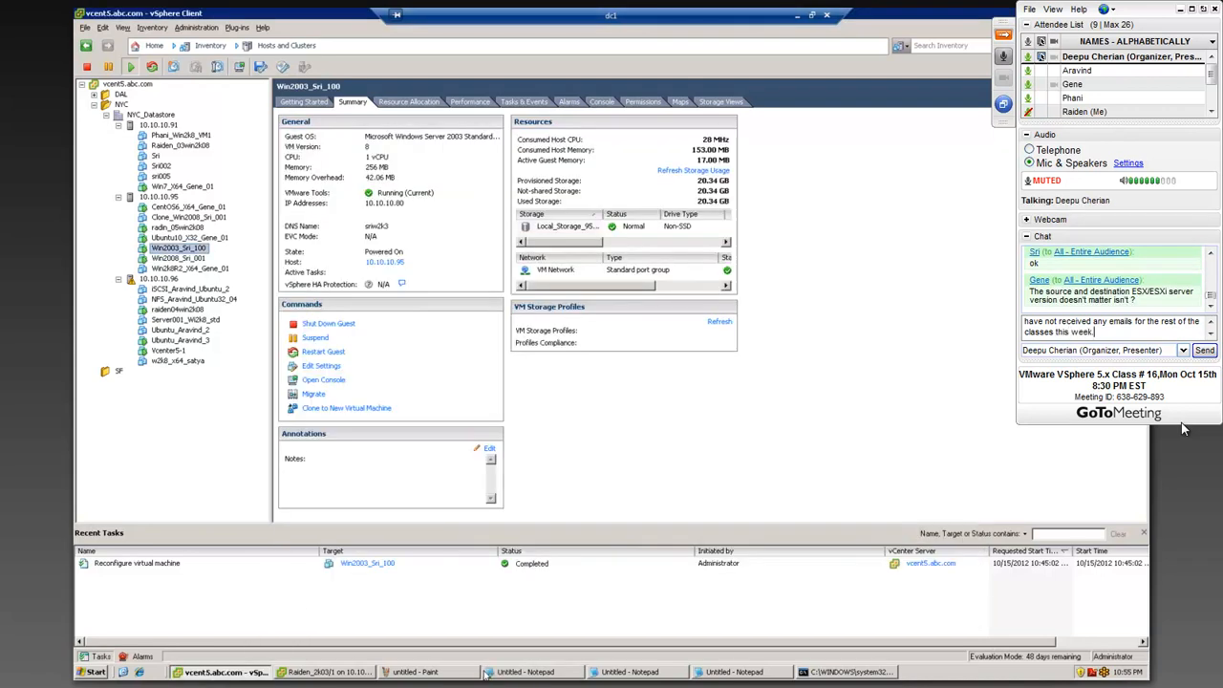
key("Return")
Step: Take the meeting viewer out of full screen and bring up the screen recorder's control window
left_click(416, 672)
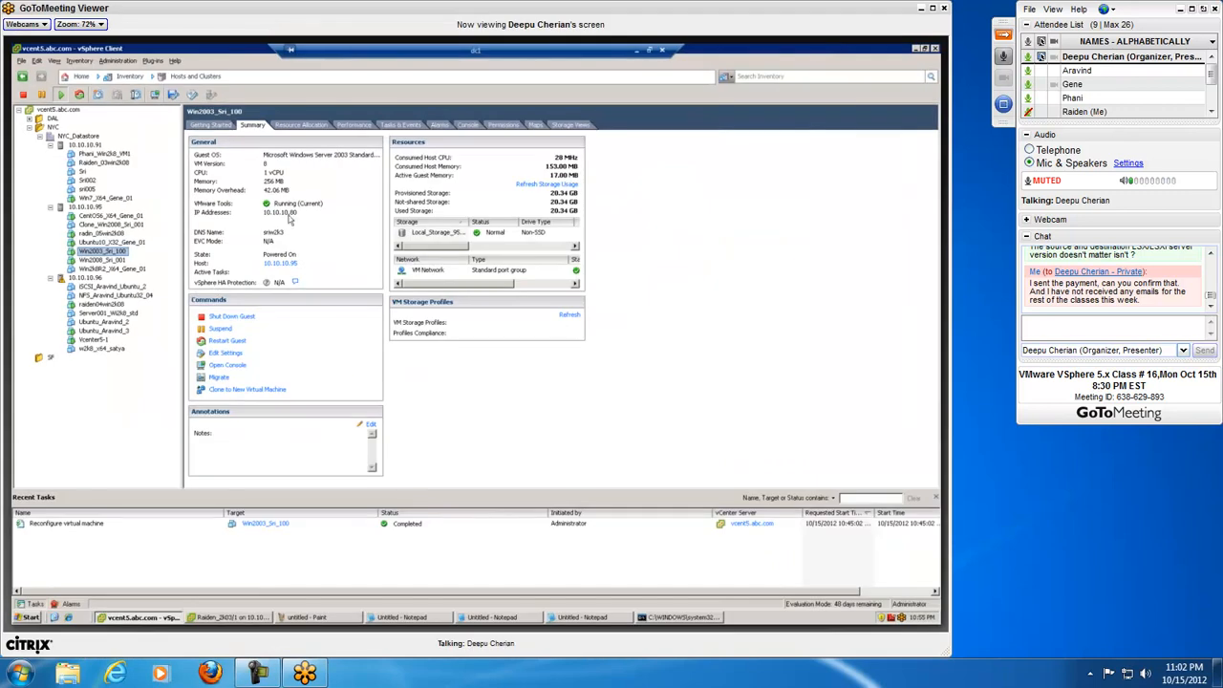
mouse_move(267, 678)
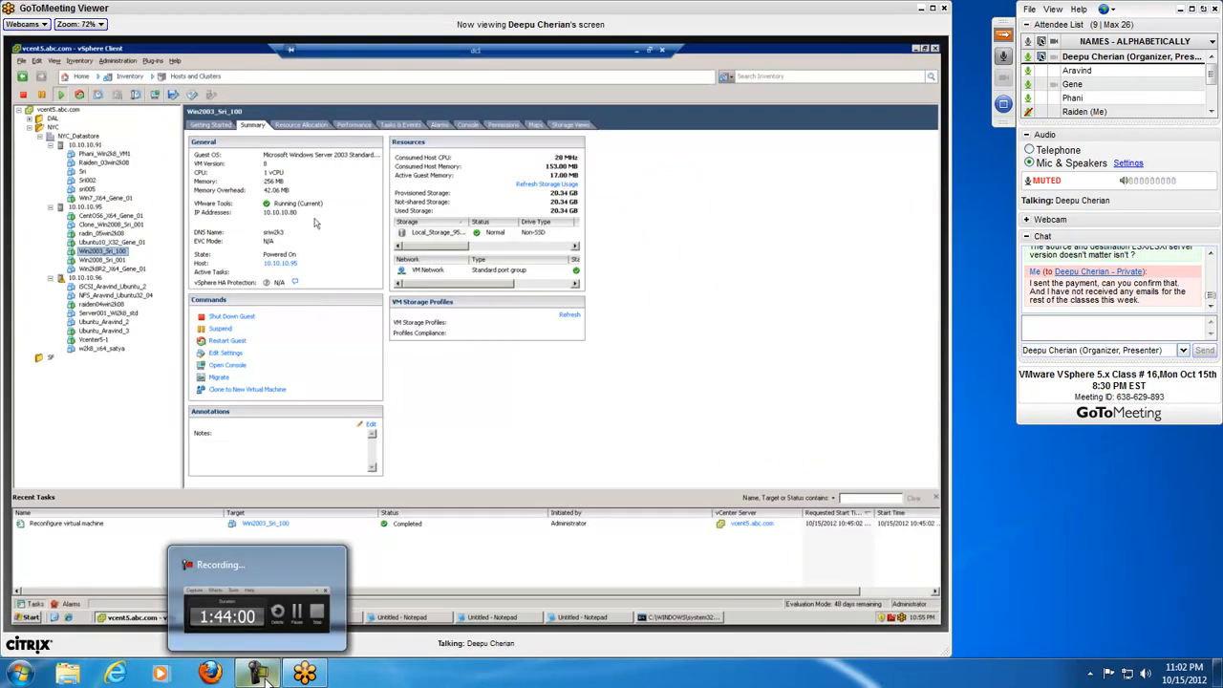
left_click(267, 676)
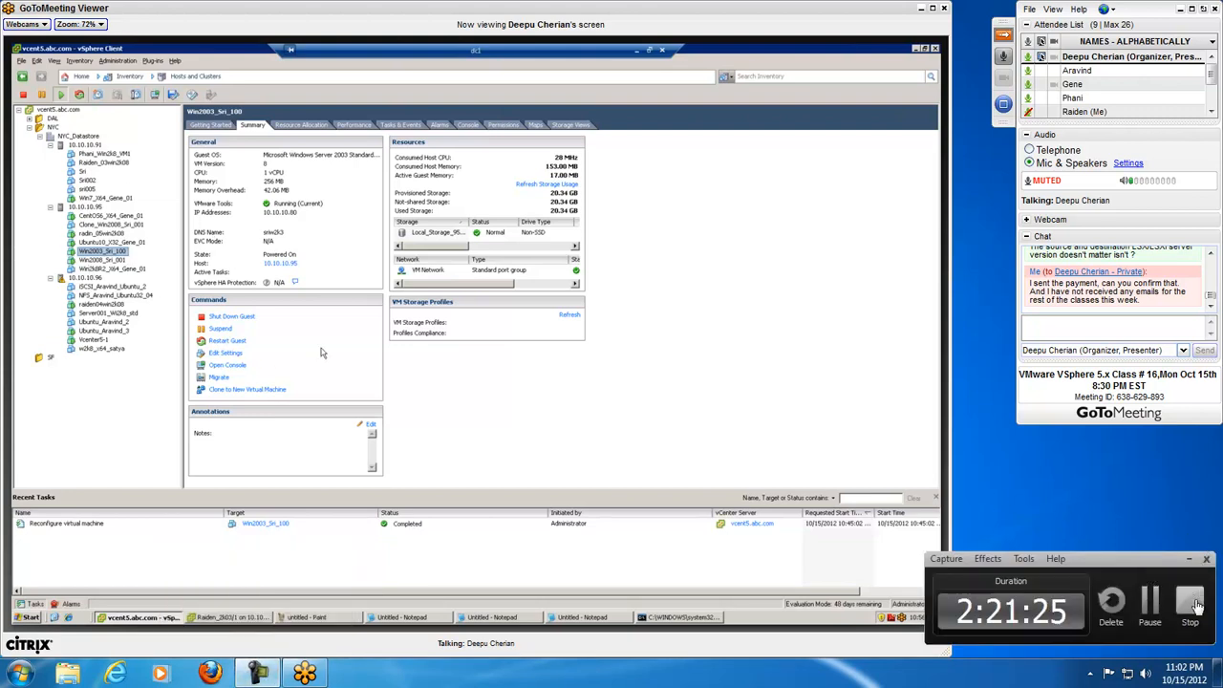
Step: Read back through the recent chat messages, including the discussion of ESX versions, and shift the recorder window slightly
left_click(1211, 35)
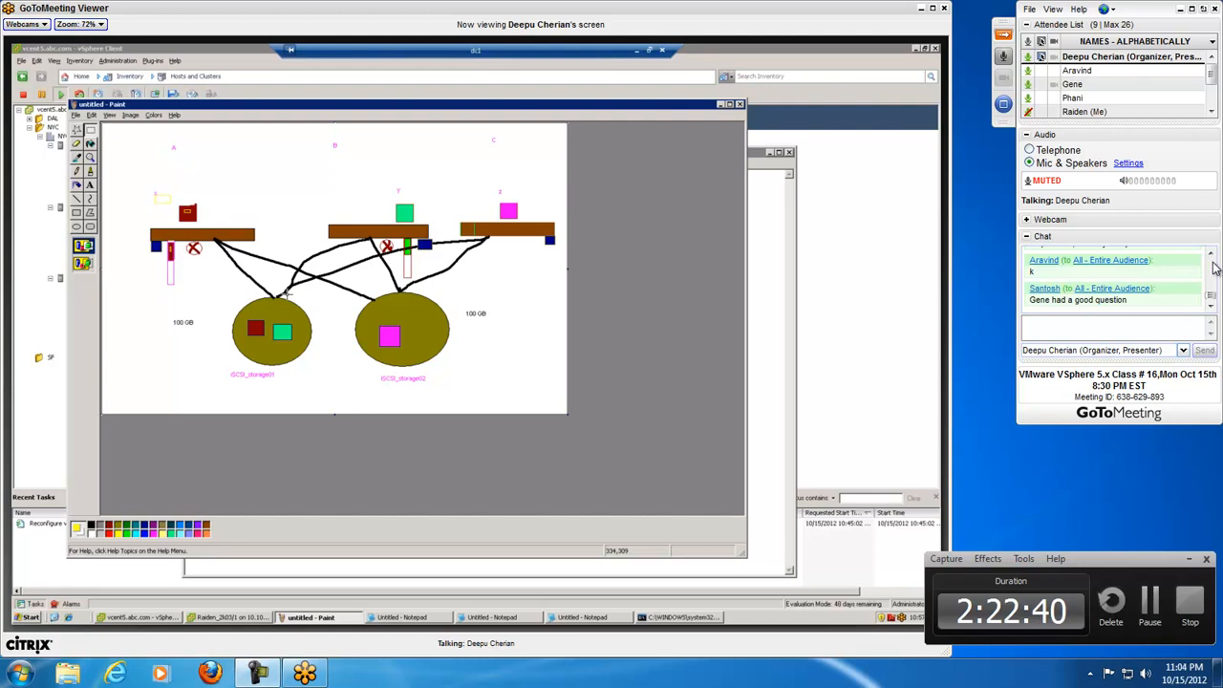
left_click(1211, 256)
left_click(1211, 257)
left_click(1211, 256)
left_click(1211, 256)
left_click(1211, 256)
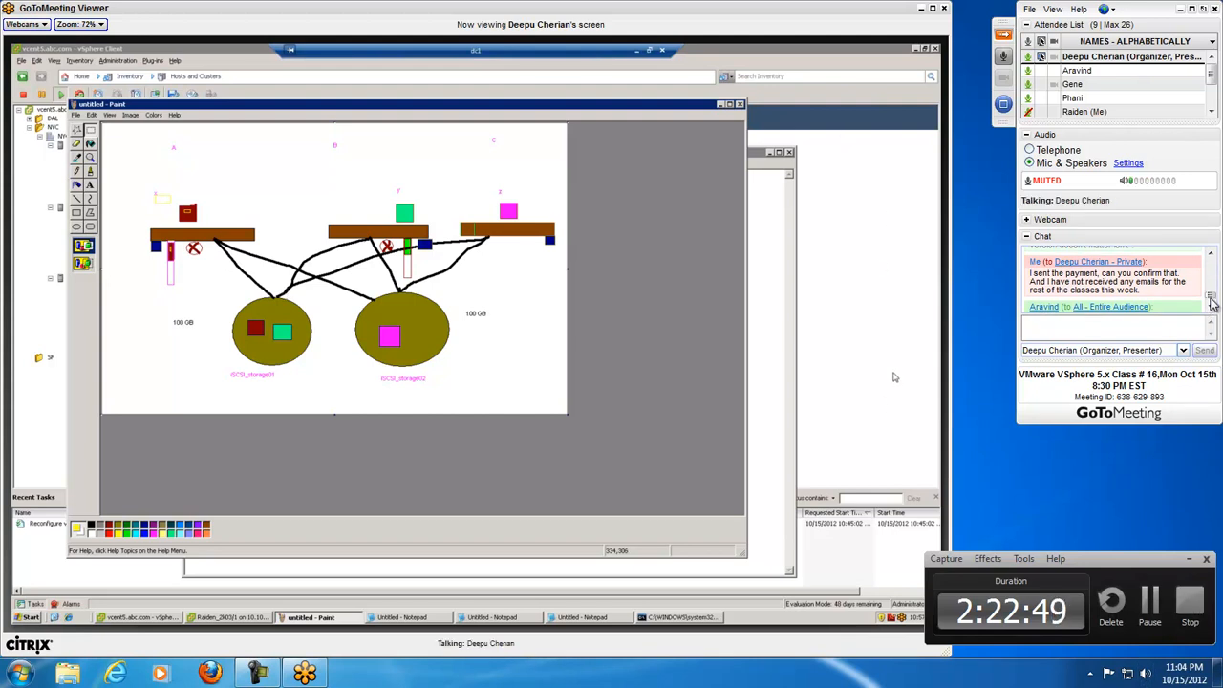
left_click(1211, 264)
left_click(1211, 263)
left_click(1211, 264)
left_click_drag(1211, 298, 1211, 304)
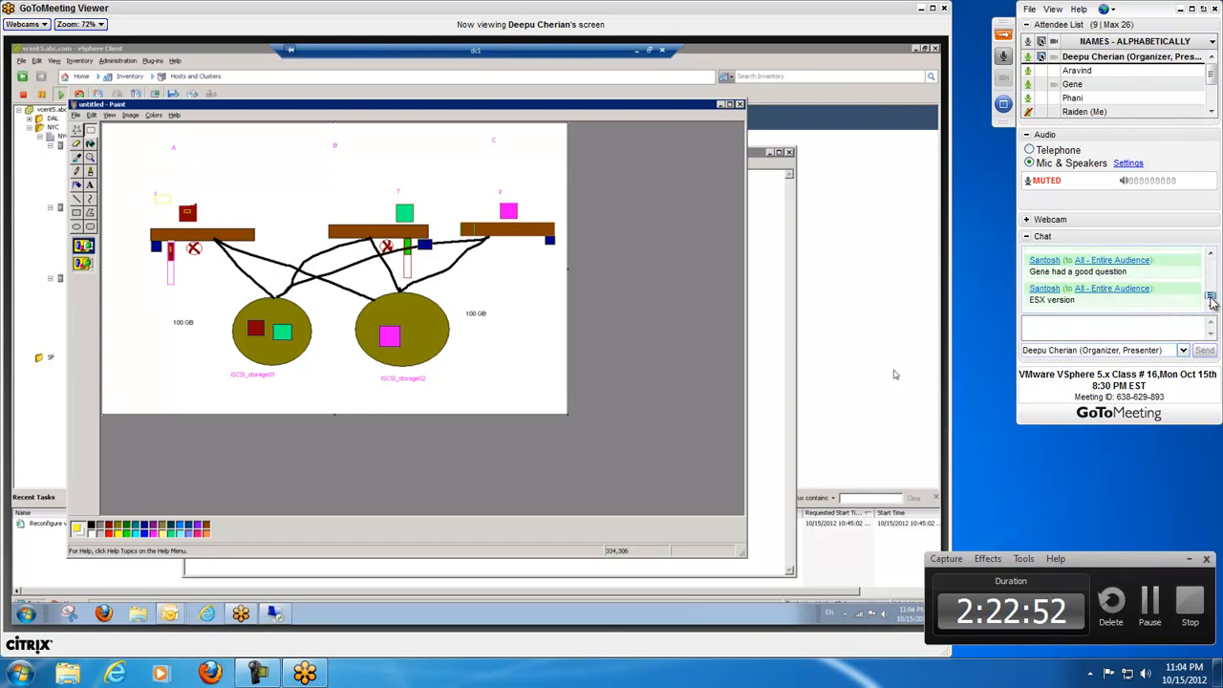
left_click(1212, 253)
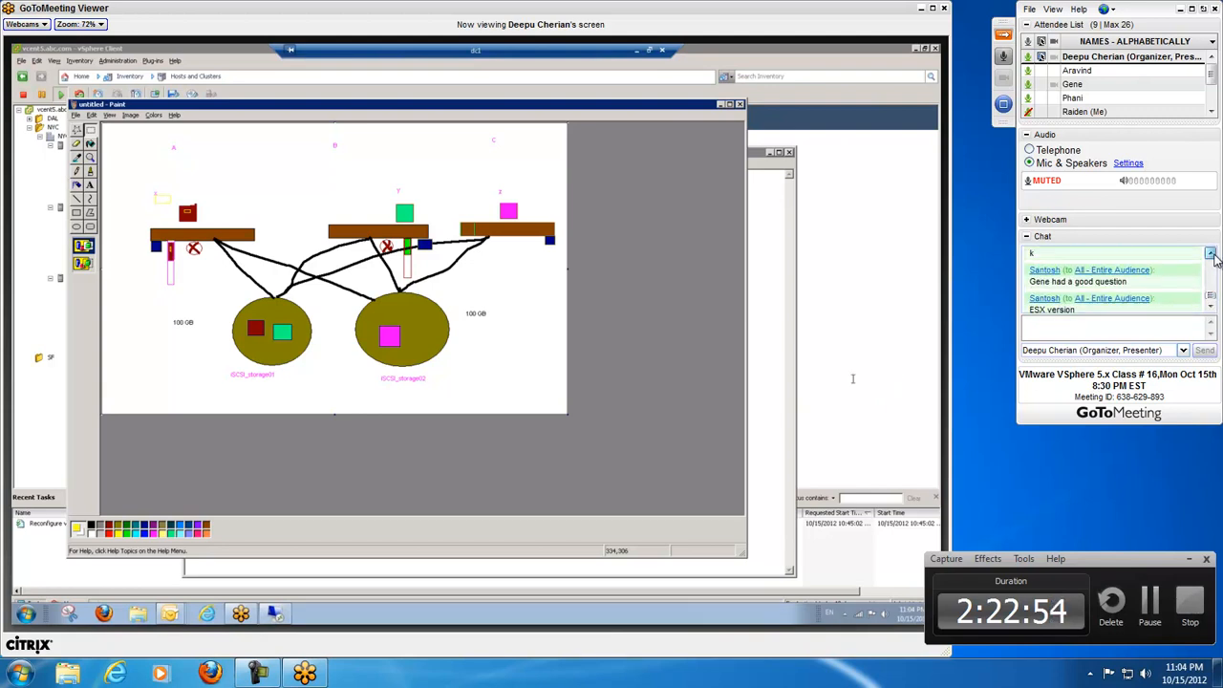
left_click(1212, 253)
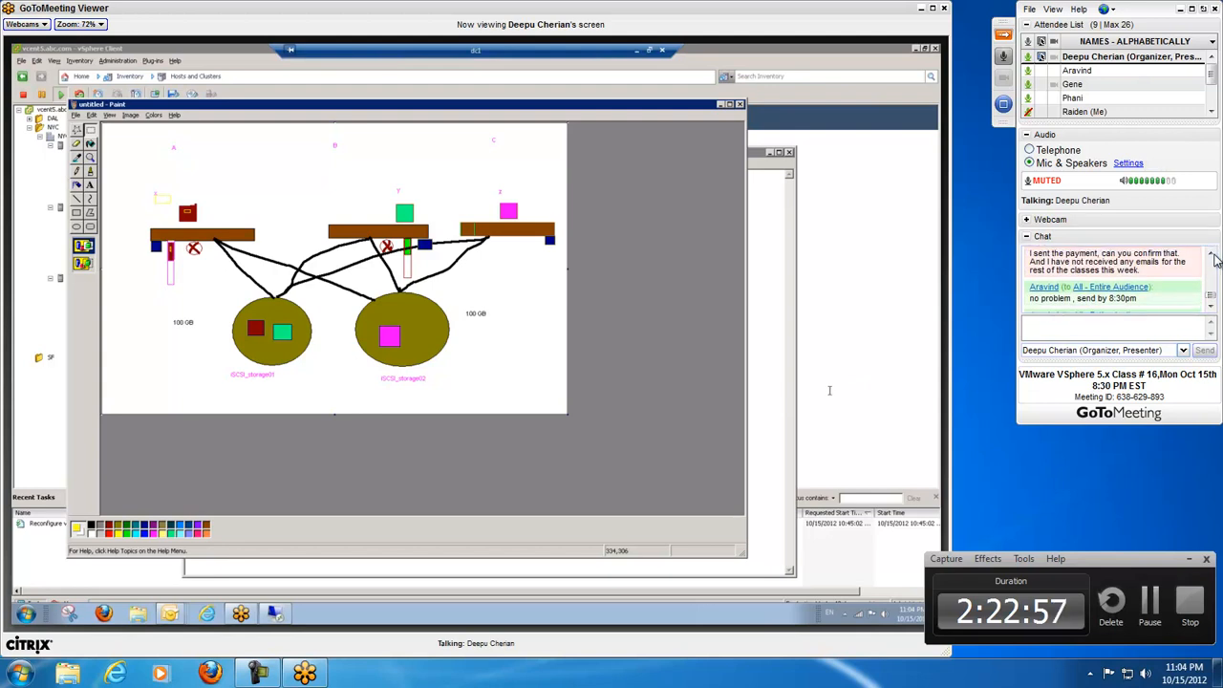
left_click_drag(1213, 295, 1218, 300)
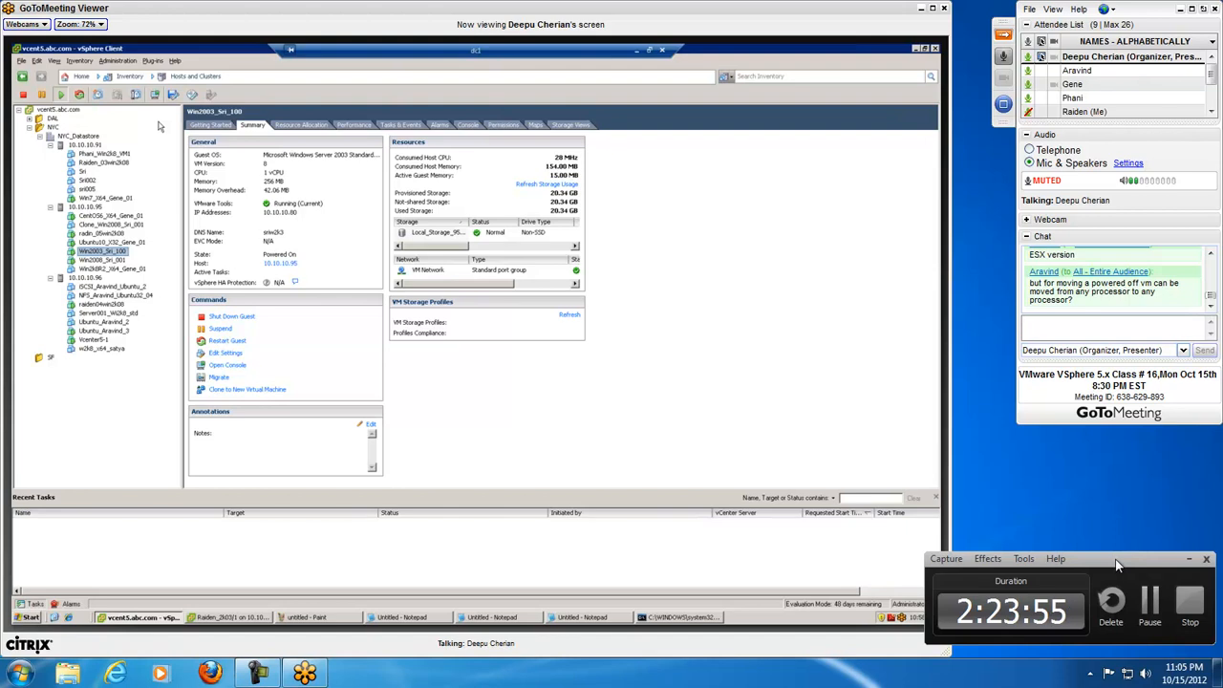
left_click_drag(1118, 564, 1109, 560)
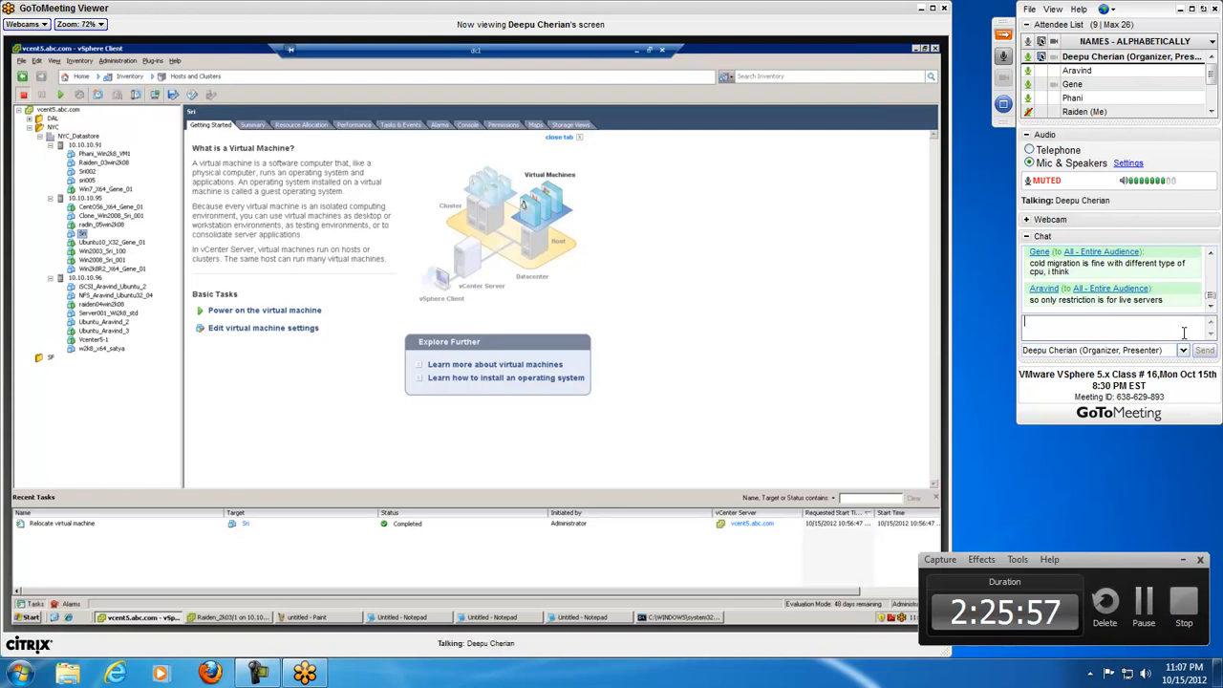
Step: Find the earlier private message to the organizer in the chat and copy "I sent the payment, can you confirm that."
left_click(1211, 254)
left_click(1211, 255)
left_click(1211, 254)
left_click(1211, 254)
left_click(1211, 255)
left_click(1211, 254)
left_click(1211, 254)
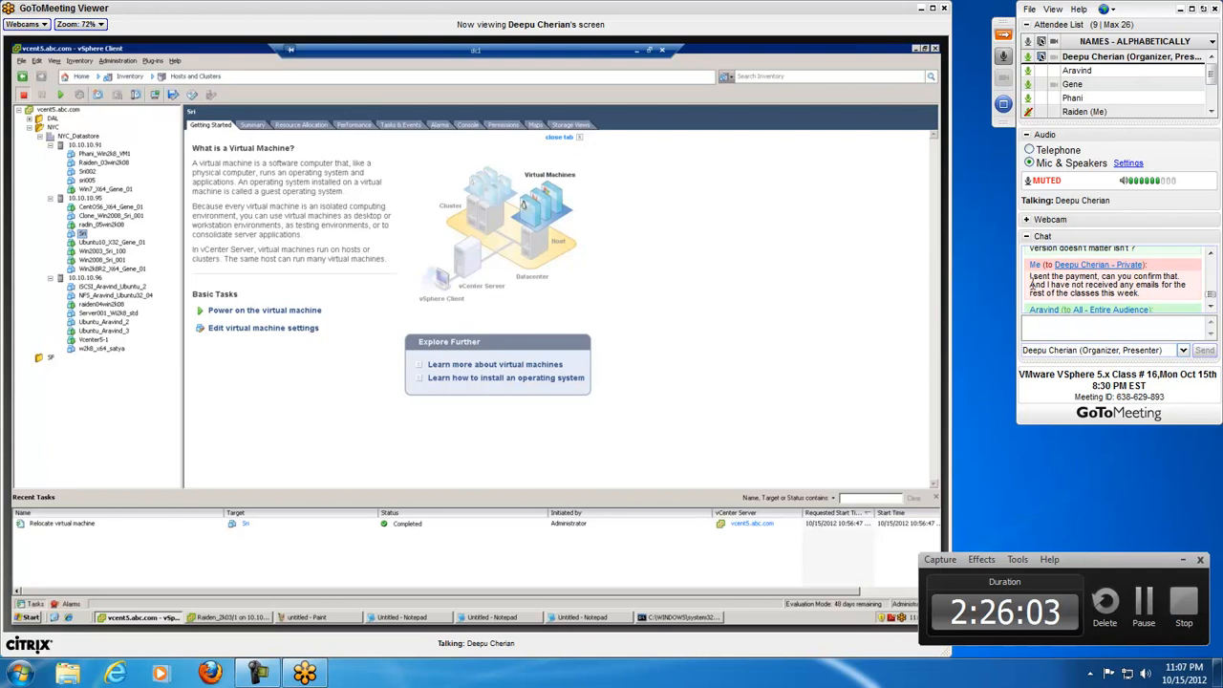
mouse_move(1031, 279)
left_mouse_down()
mouse_move(1178, 279)
mouse_move(1031, 276)
left_mouse_up()
right_click(1042, 278)
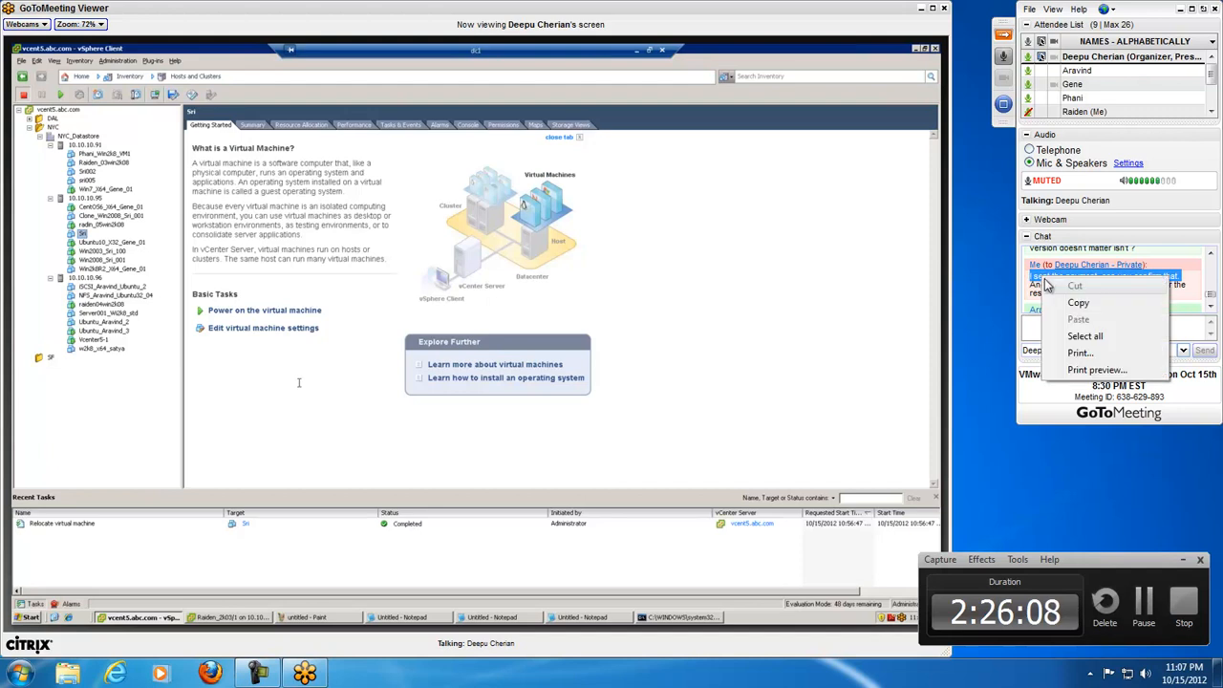
left_click(1075, 303)
Step: Paste the copied payment question into a new chat message and send it privately to the organizer
scroll(1210, 301, "down", 2)
right_click(1120, 330)
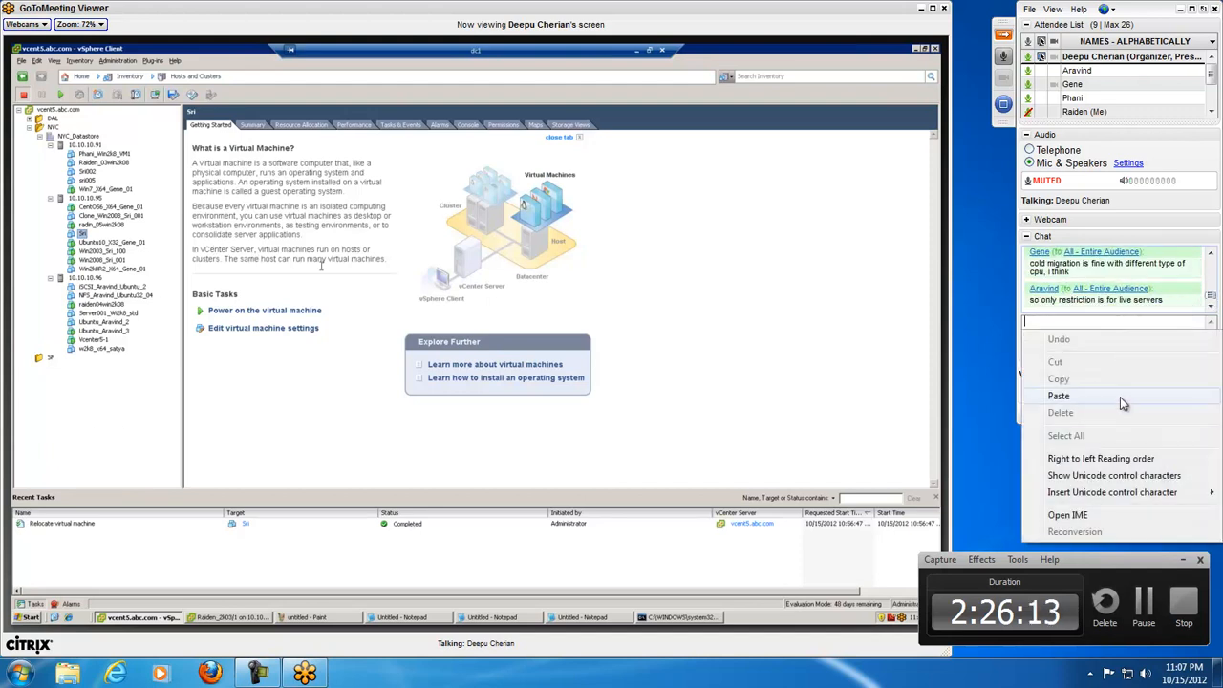
left_click(1059, 396)
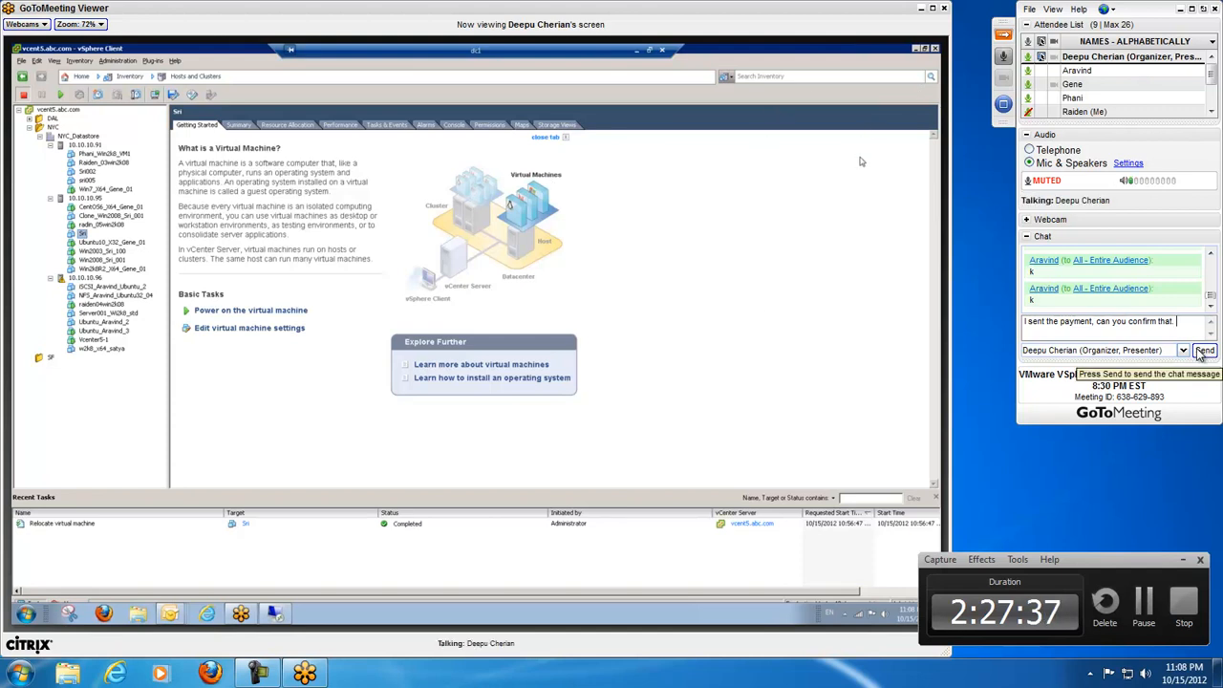
left_click(1203, 352)
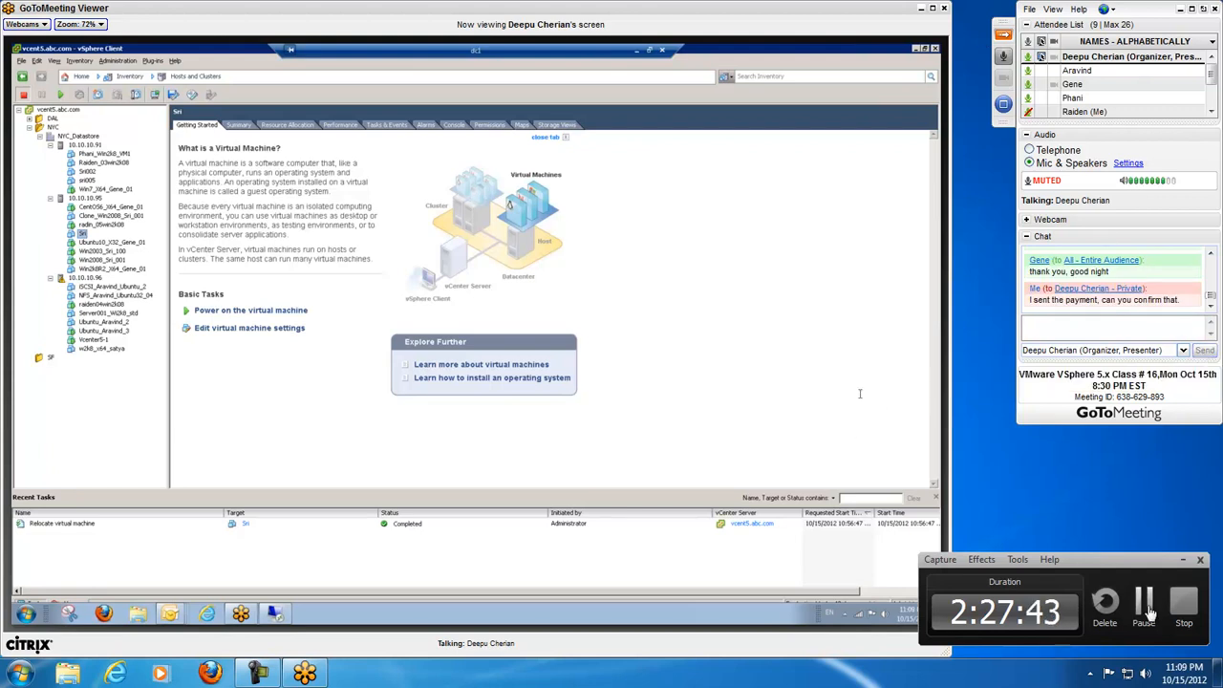
Step: Send "ok" privately to the organizer in the chat
left_click(1150, 324)
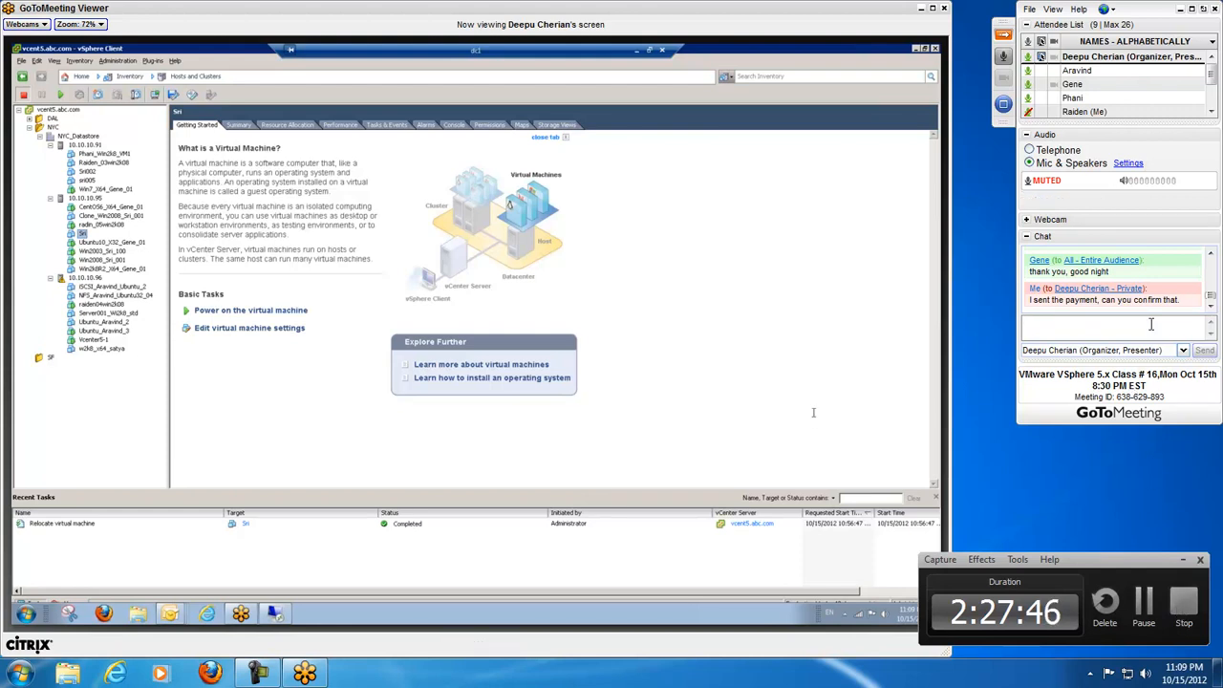
type("ok")
key("Return")
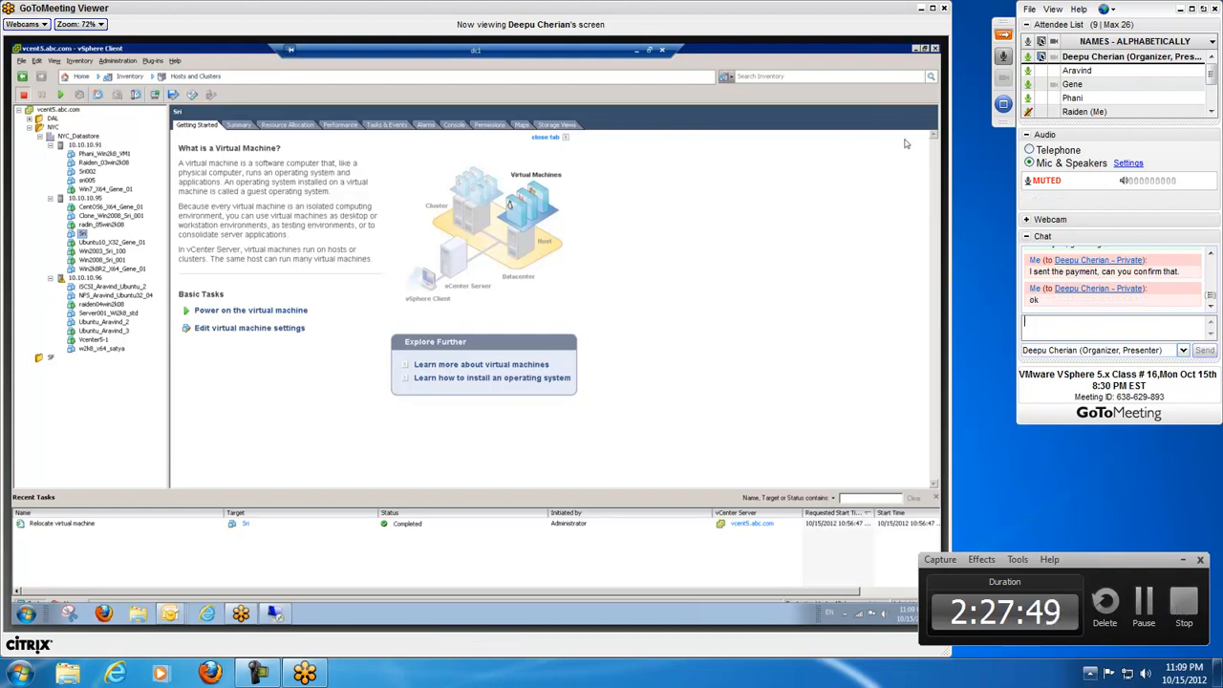